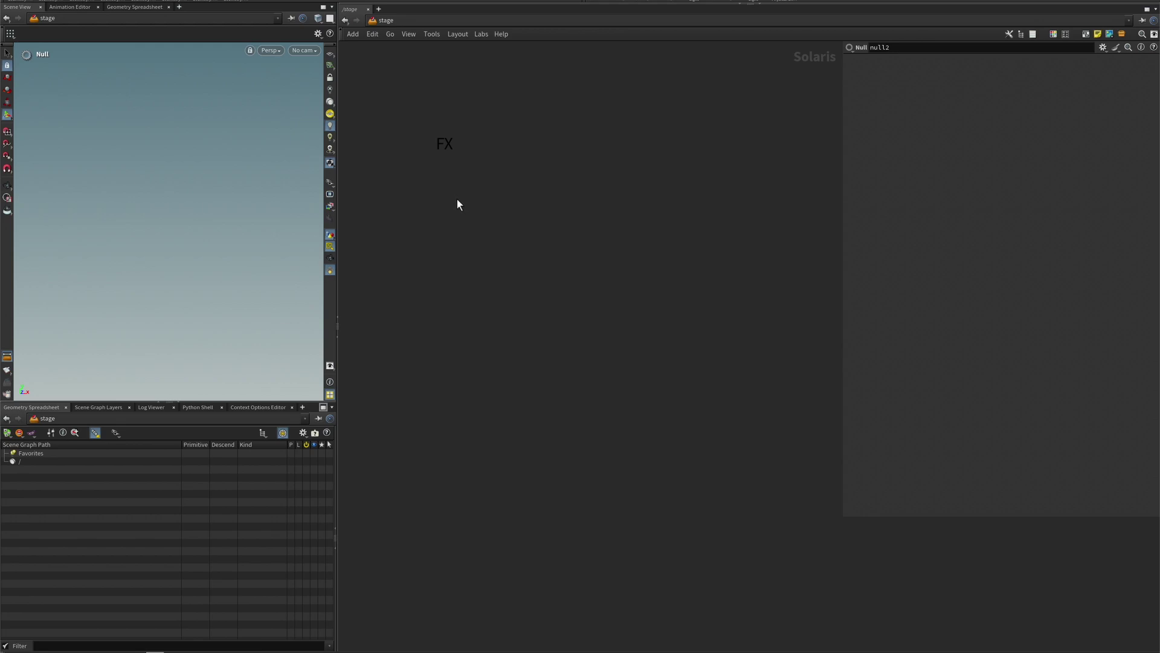
Add a Greylight Base node to the stage network below the FX label
key("Tab")
type("ba")
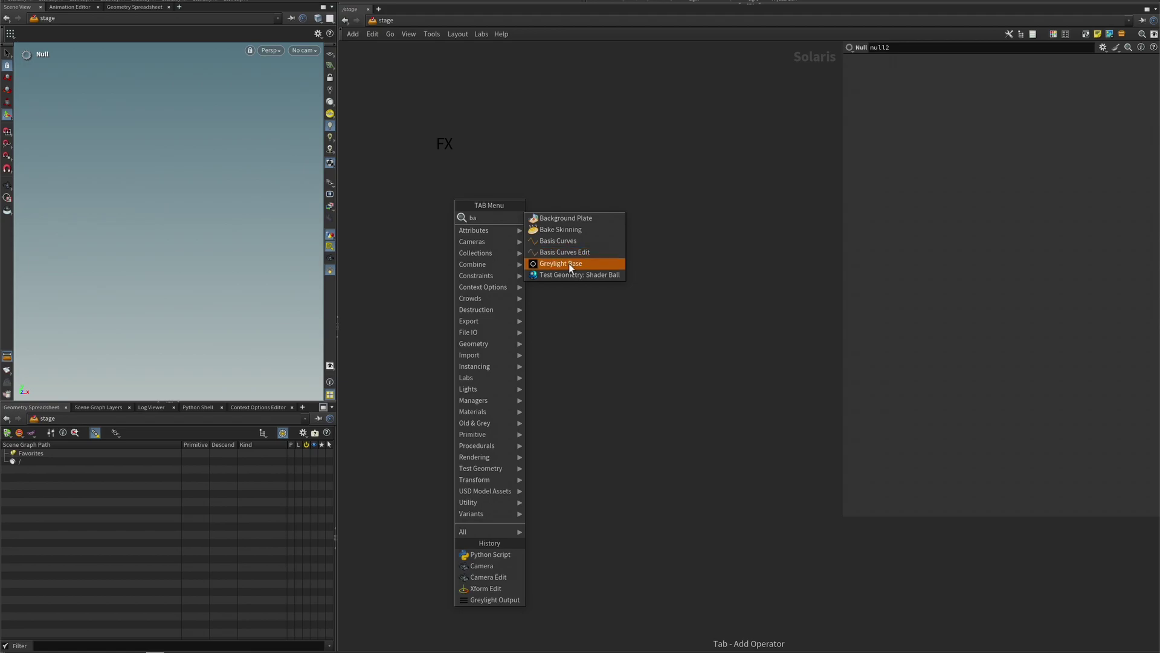
left_click(568, 264)
left_click(450, 184)
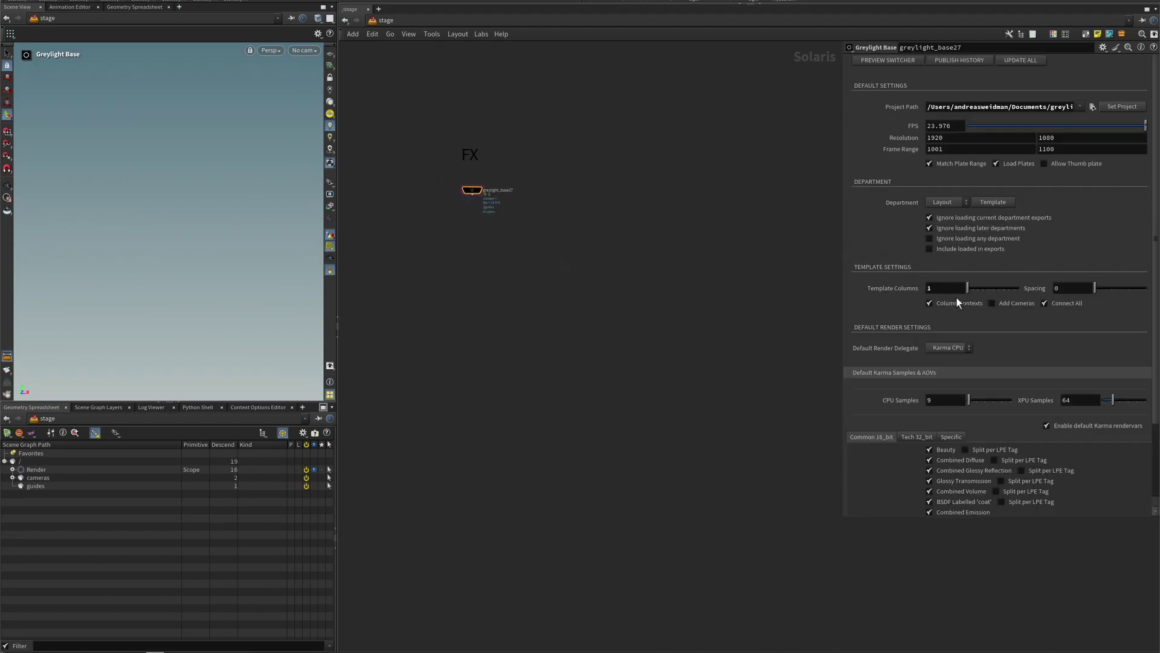
Set the base node's department to FX and generate its node template
left_click(944, 202)
left_click(935, 289)
left_click(989, 203)
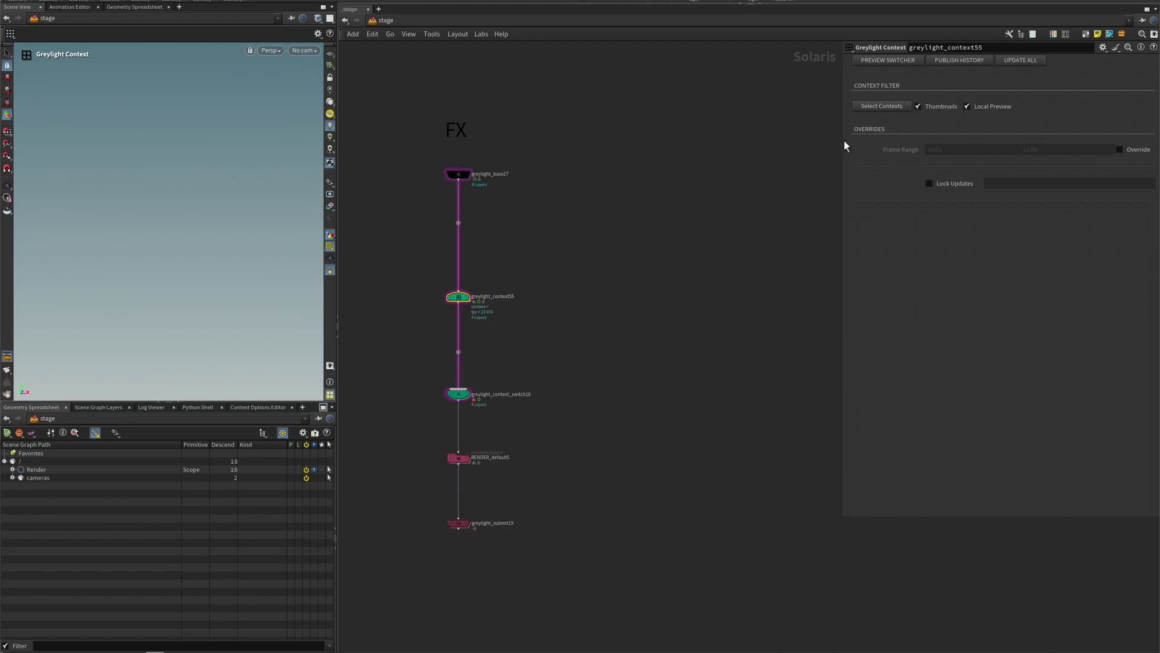
Assign all seven shots, 010_stormy to 070_sunset, to the context node and inspect their thumbnails
left_click(880, 106)
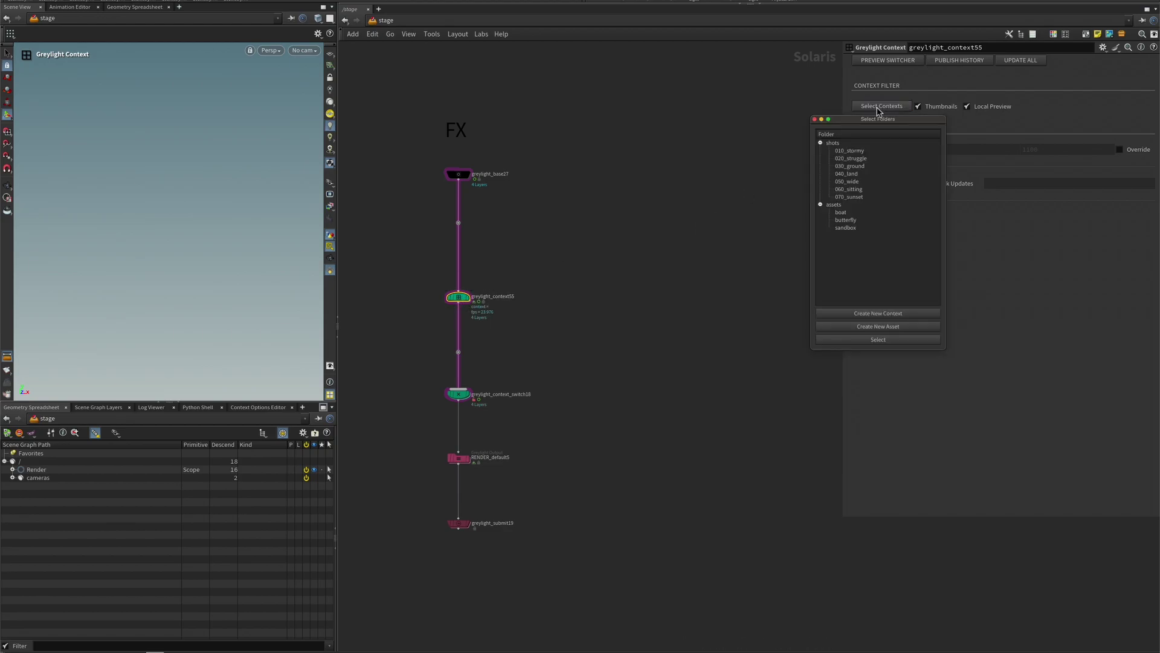
left_click_drag(876, 151, 871, 197)
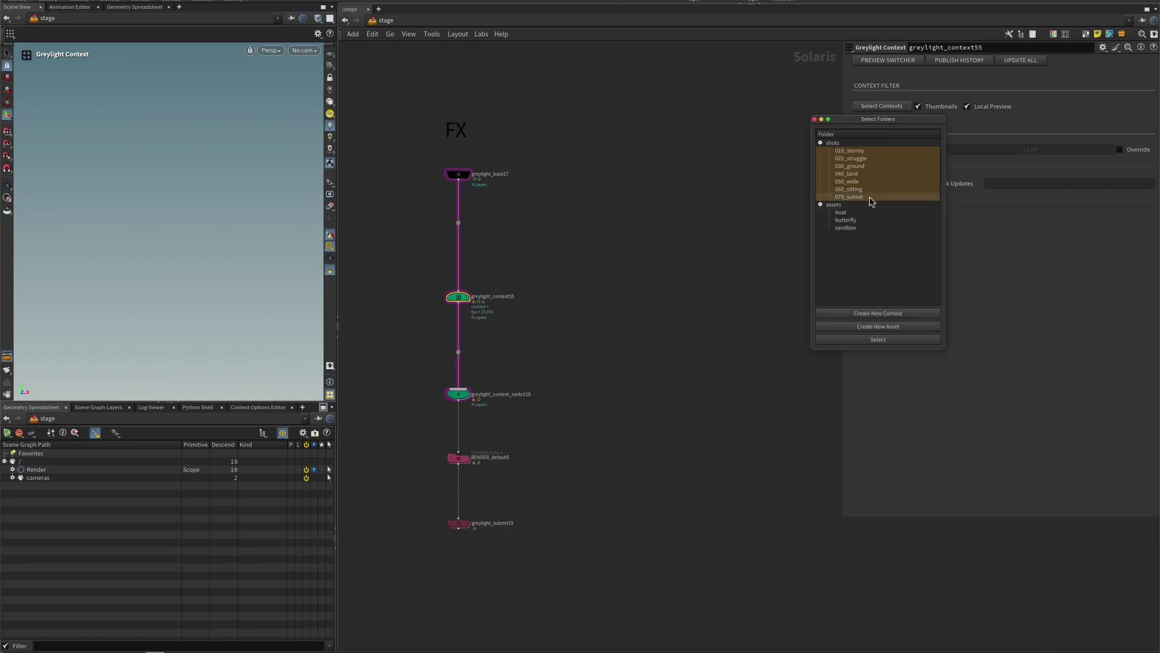
left_click(886, 341)
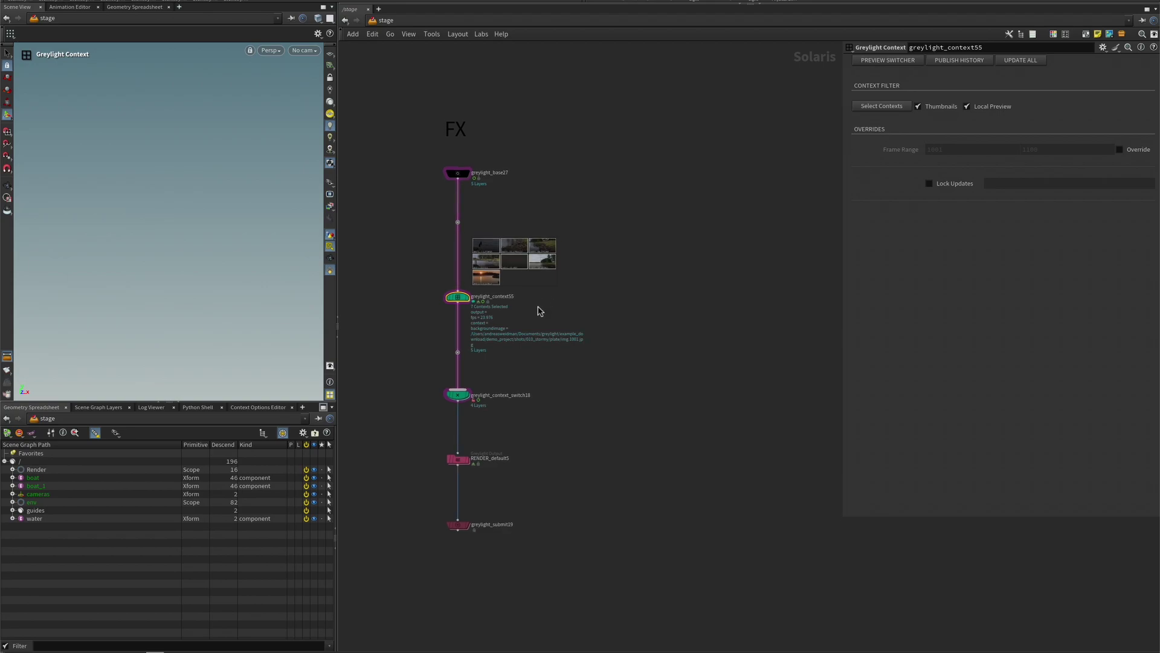
scroll(538, 313, "up", 5)
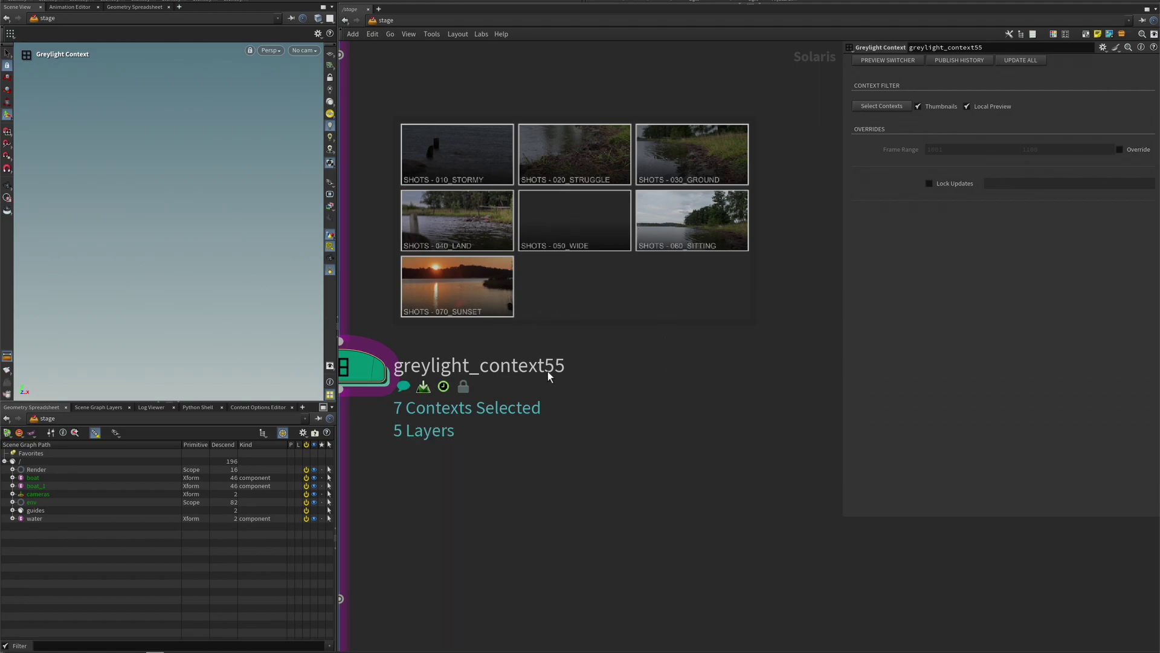
scroll(548, 371, "down", 6)
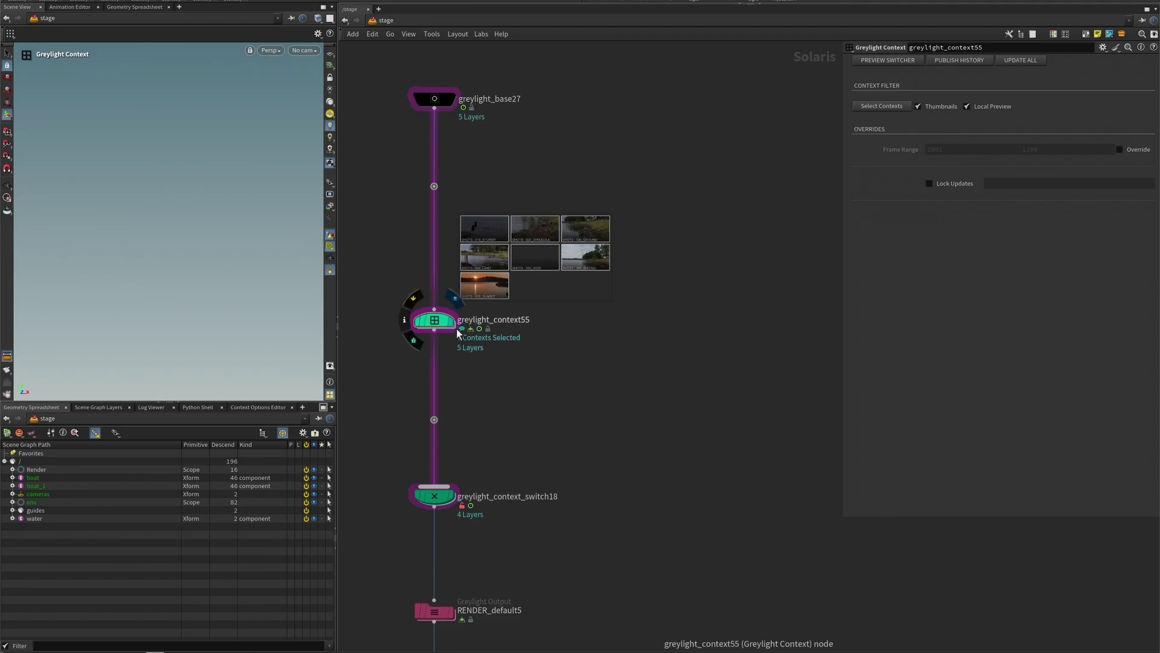
Set the base node's template columns to 3 and regenerate the template with the extra context branches
left_click(436, 98)
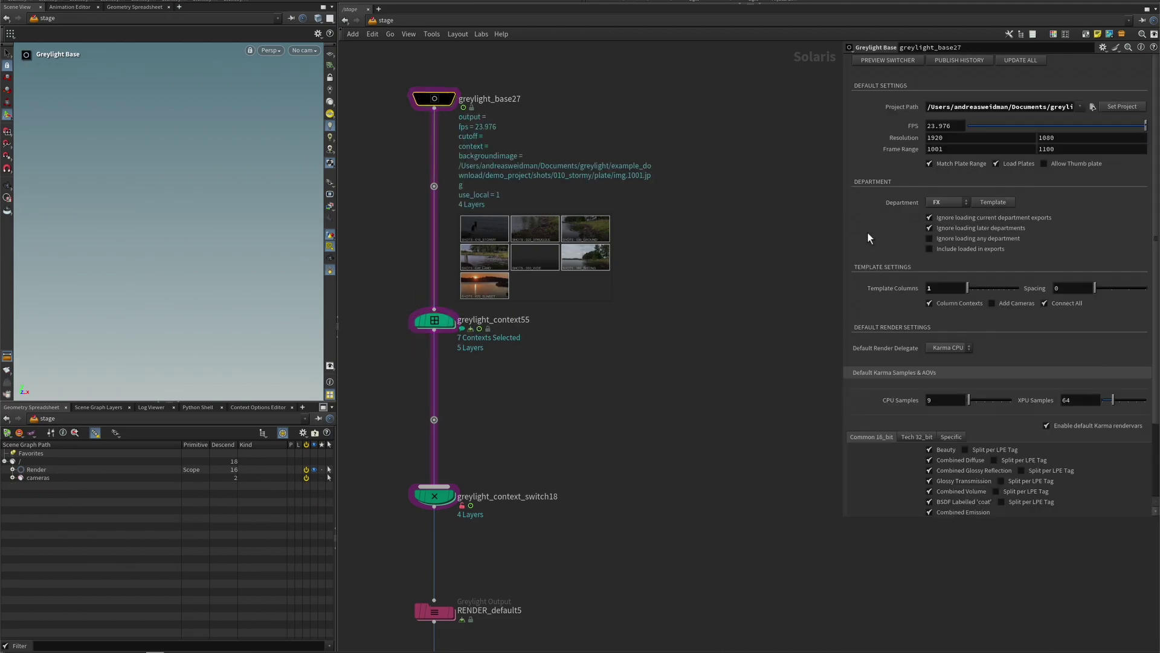
left_click(959, 291)
type("3")
key("Return")
left_click(990, 202)
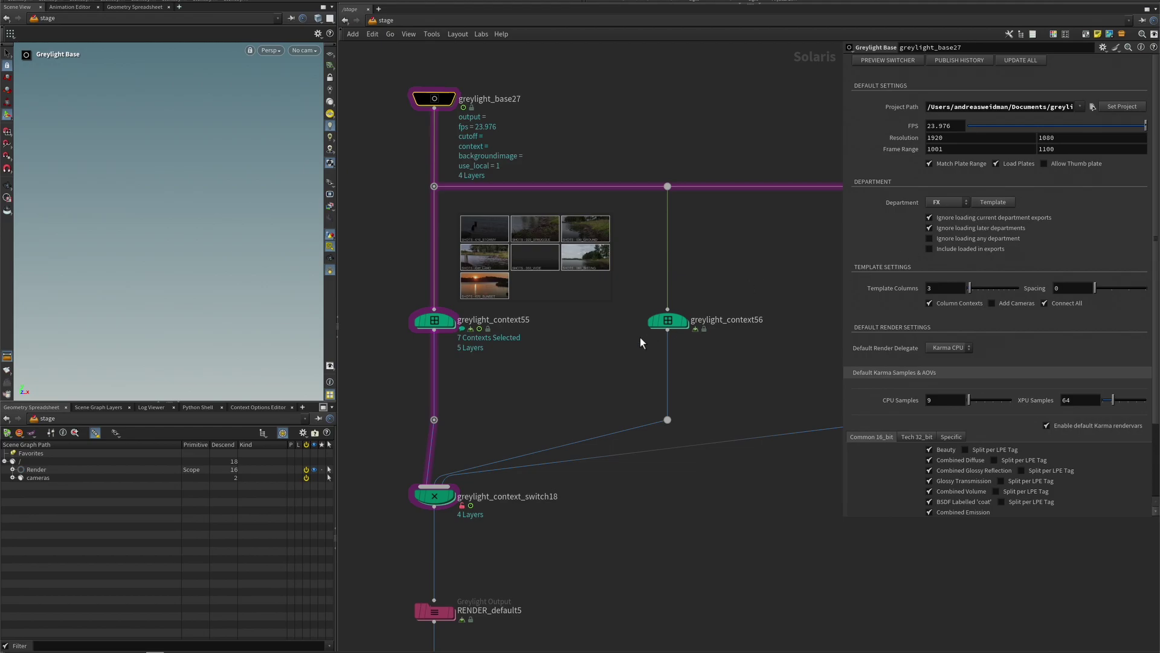
scroll(615, 353, "down", 5)
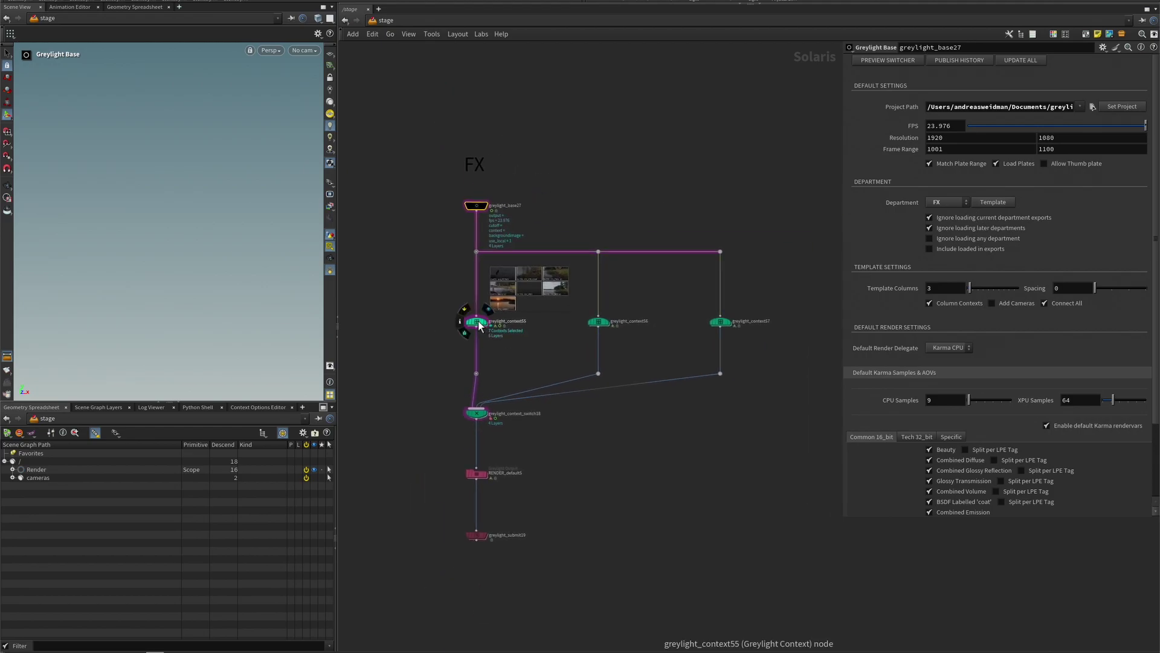
Limit the first context node to the shots 010_stormy and 020_struggle
left_click(476, 322)
left_click(873, 103)
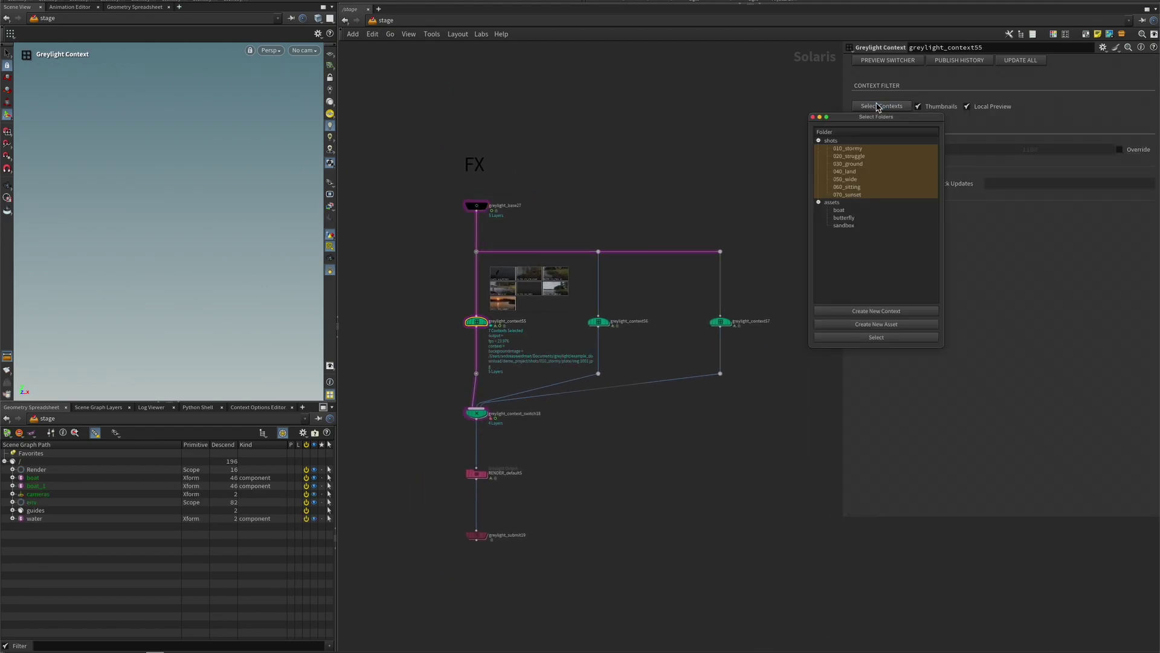
left_click(866, 149)
left_click(868, 156, "shift")
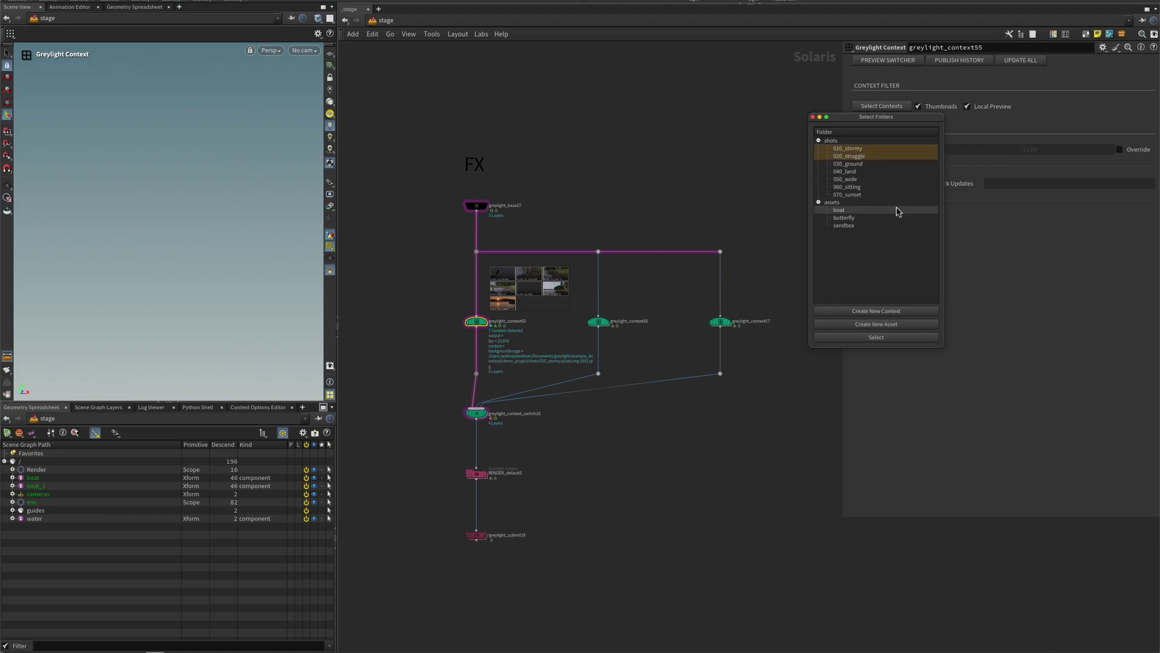
left_click(866, 337)
Assign the shots 030_ground and 040_land to the second context node
left_click(597, 320)
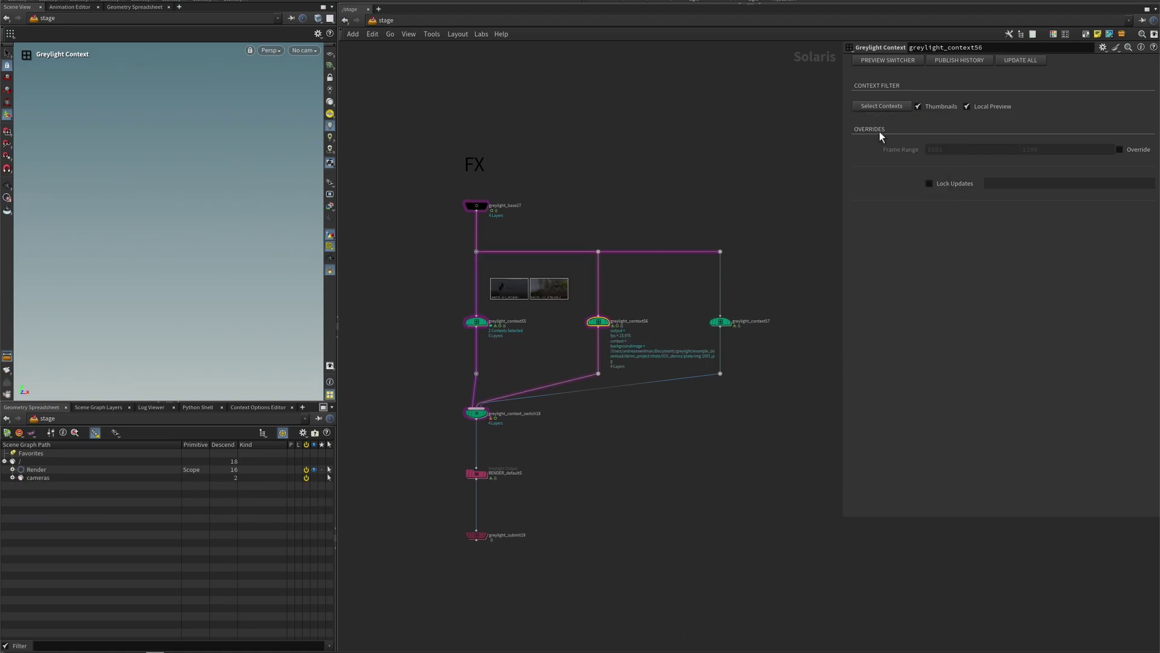
left_click(887, 109)
left_click_drag(874, 170, 876, 179)
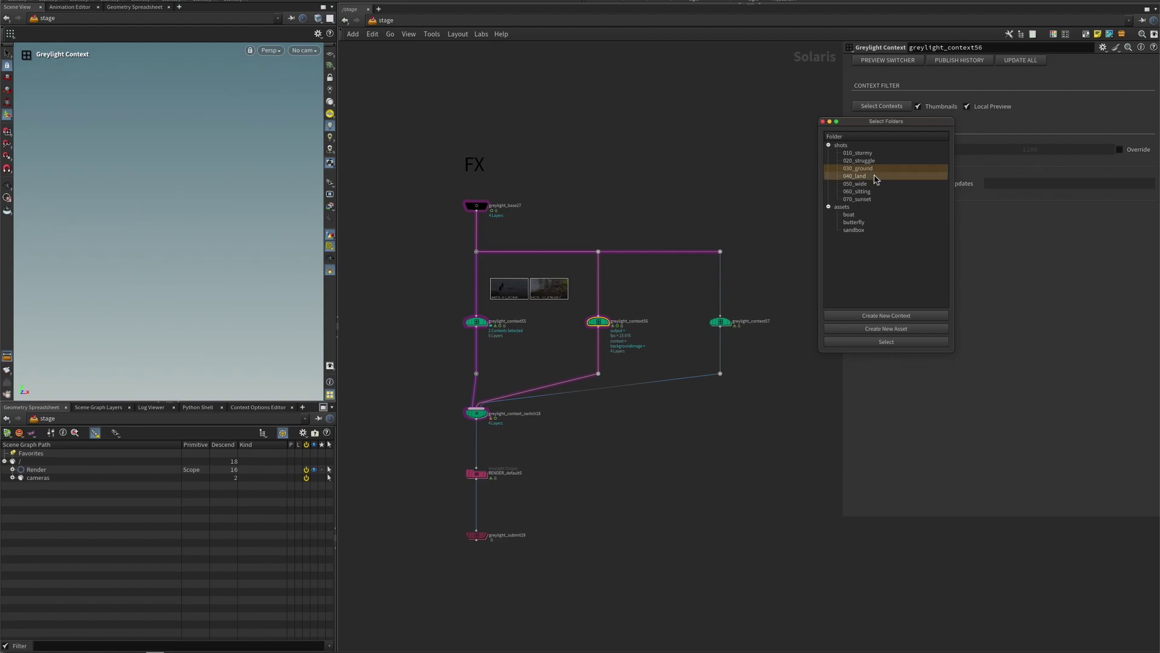
left_click(896, 343)
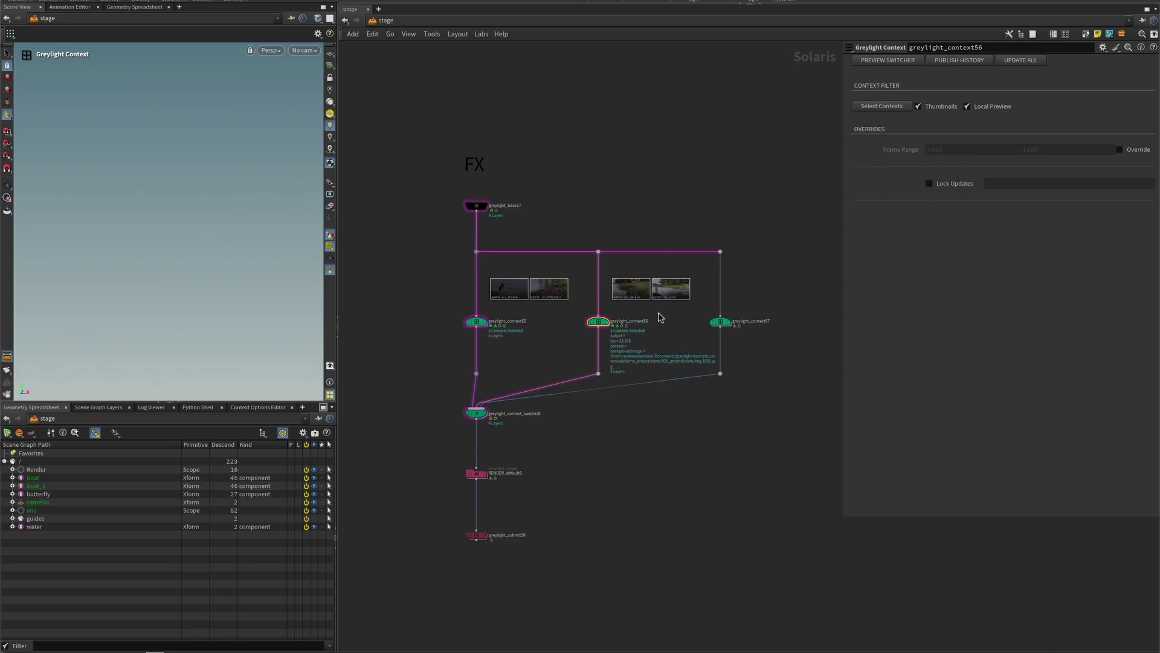
Assign the shots 050_wide, 060_sitting and 070_sunset to the third context node
left_click(719, 322)
left_click(881, 106)
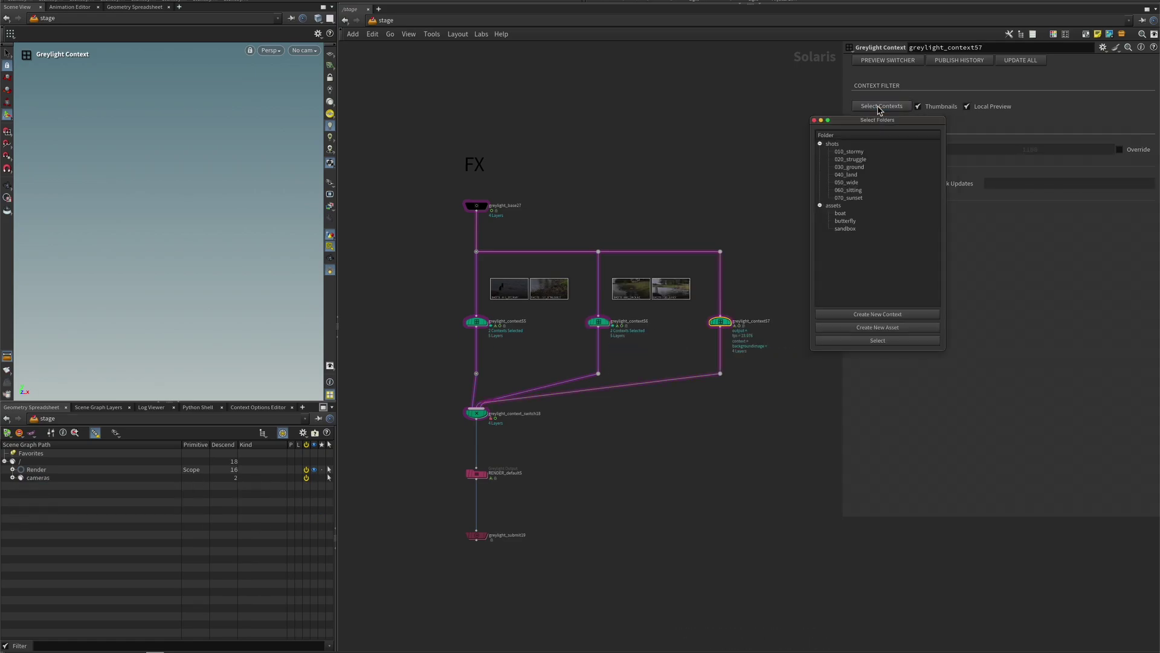
left_click_drag(858, 182, 858, 198)
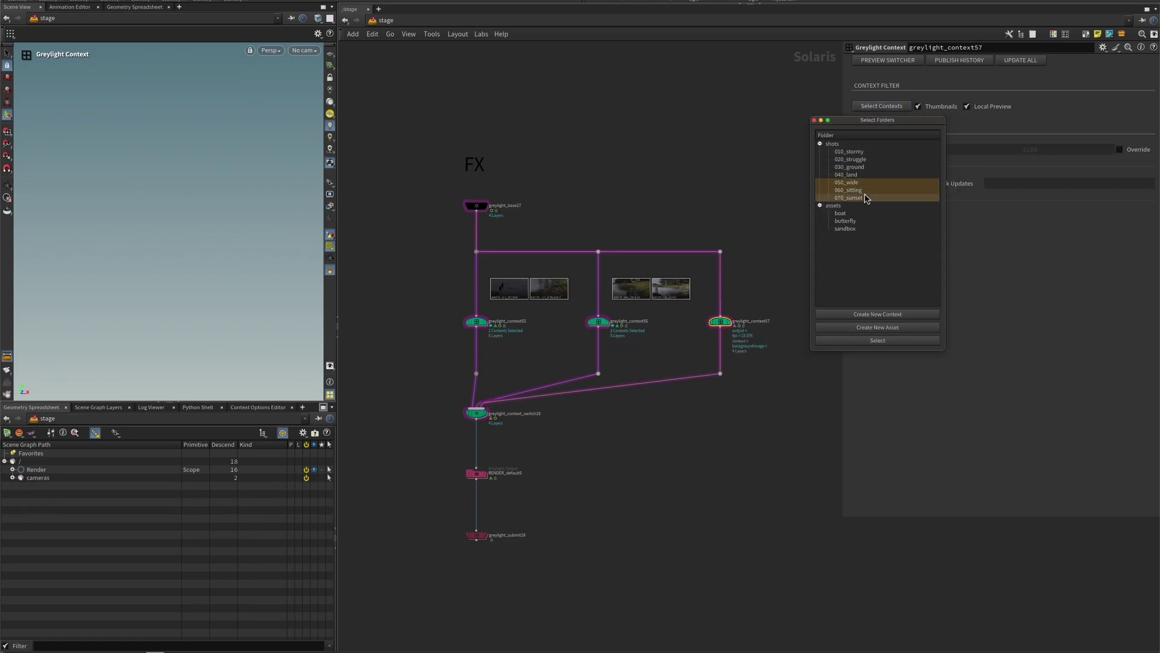
left_click(891, 346)
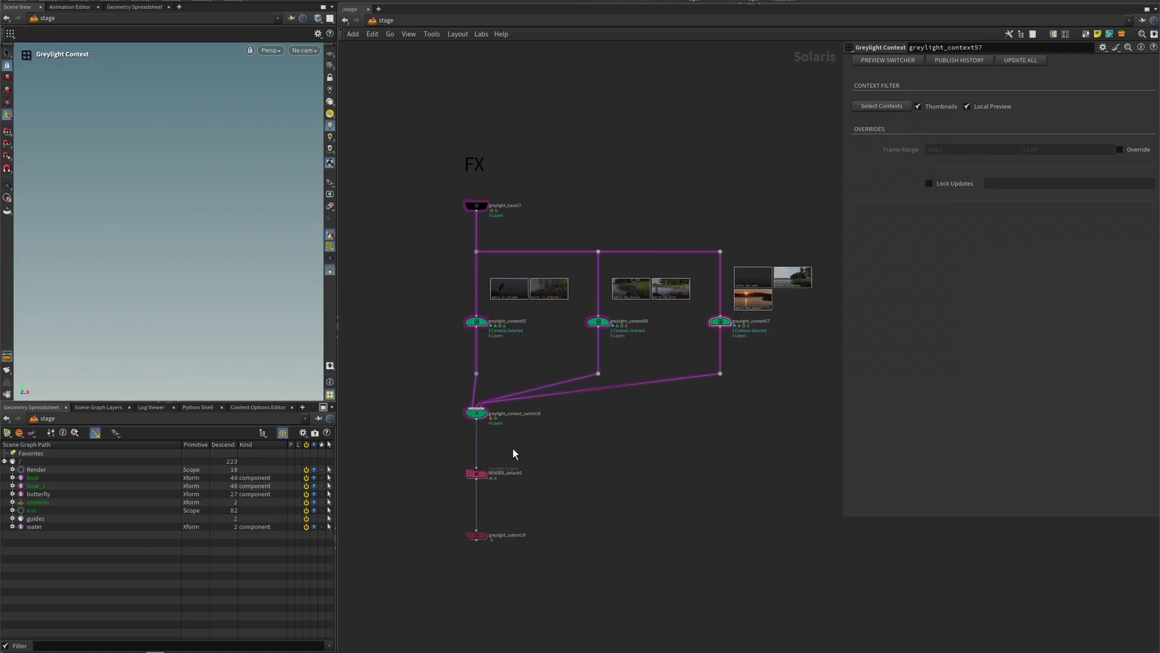
Configure the default render output node as a USD Export named rain with 20 pre frames
scroll(508, 459, "up", 2)
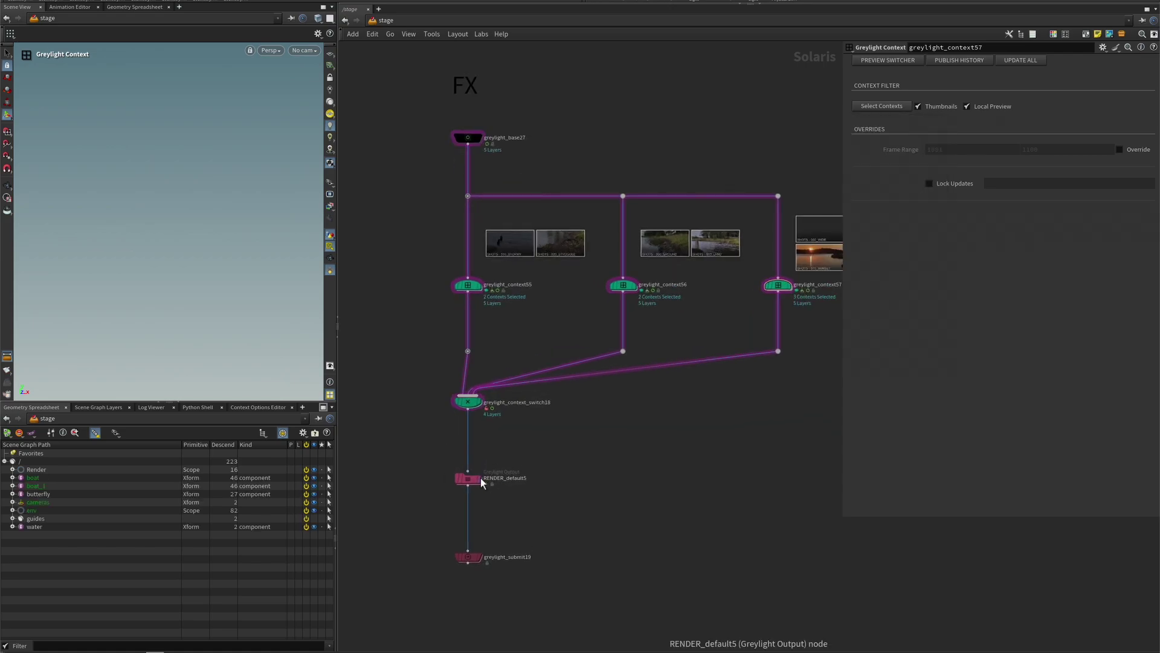
left_click(474, 482)
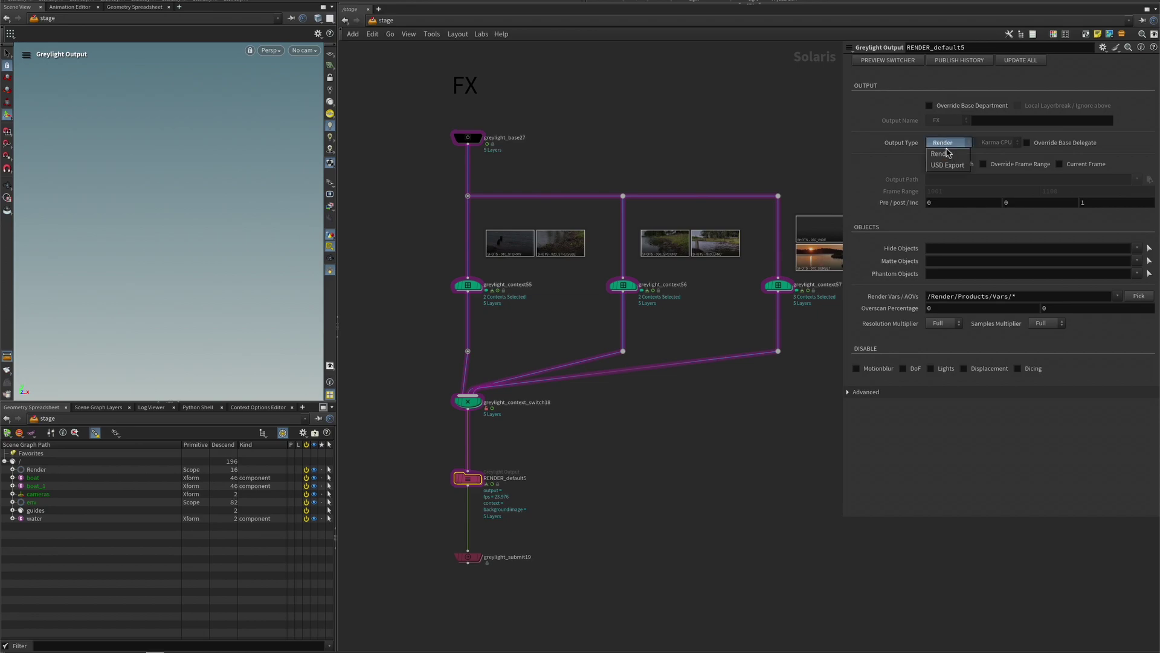
left_click(949, 165)
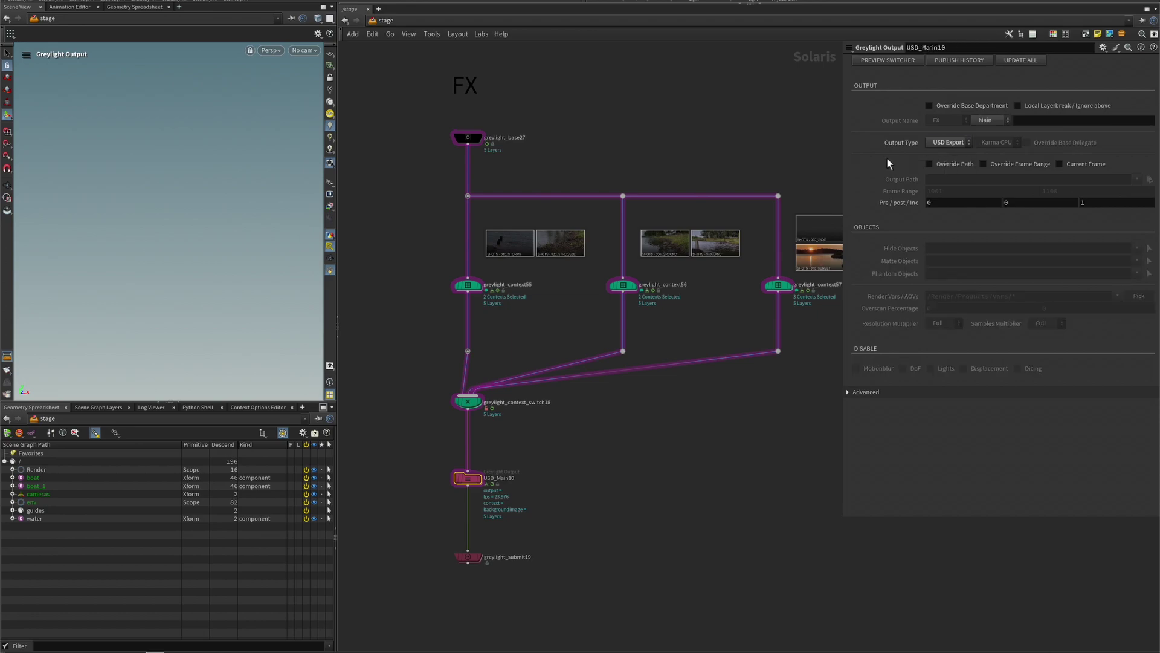
left_click(1034, 121)
type("ra")
key("Return")
left_click(987, 207)
key("Return")
Insert a second Greylight Output node on the wire between the rain output and the submit node
left_click(546, 482)
key("Tab")
type("out")
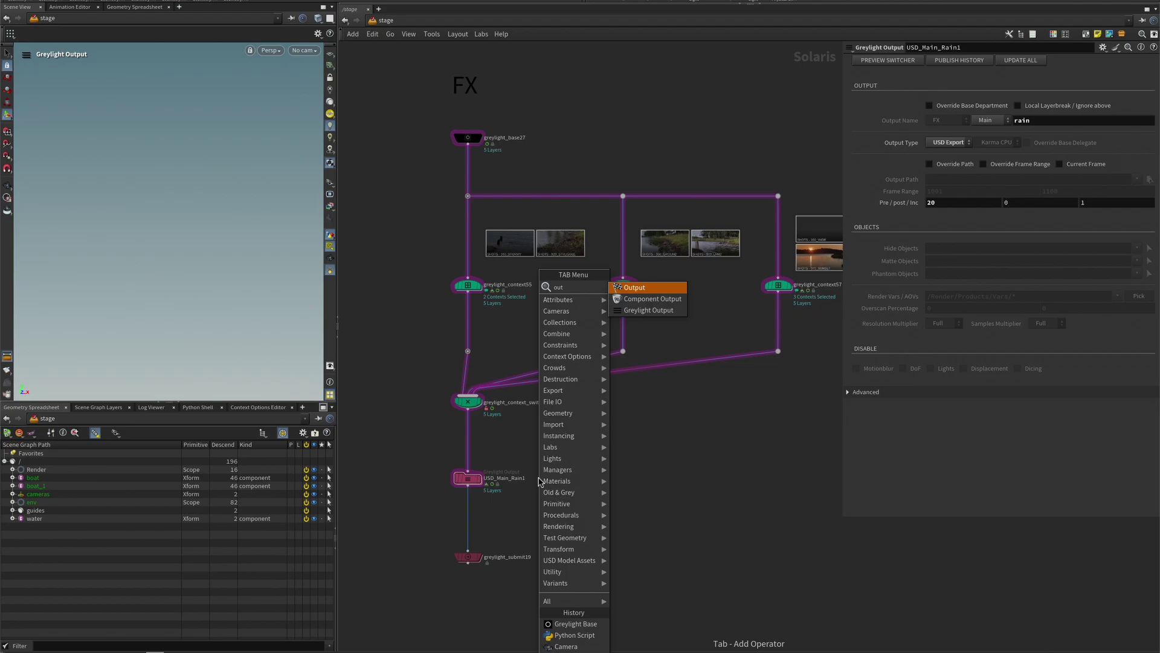
key("Down")
key("Down")
key("Return")
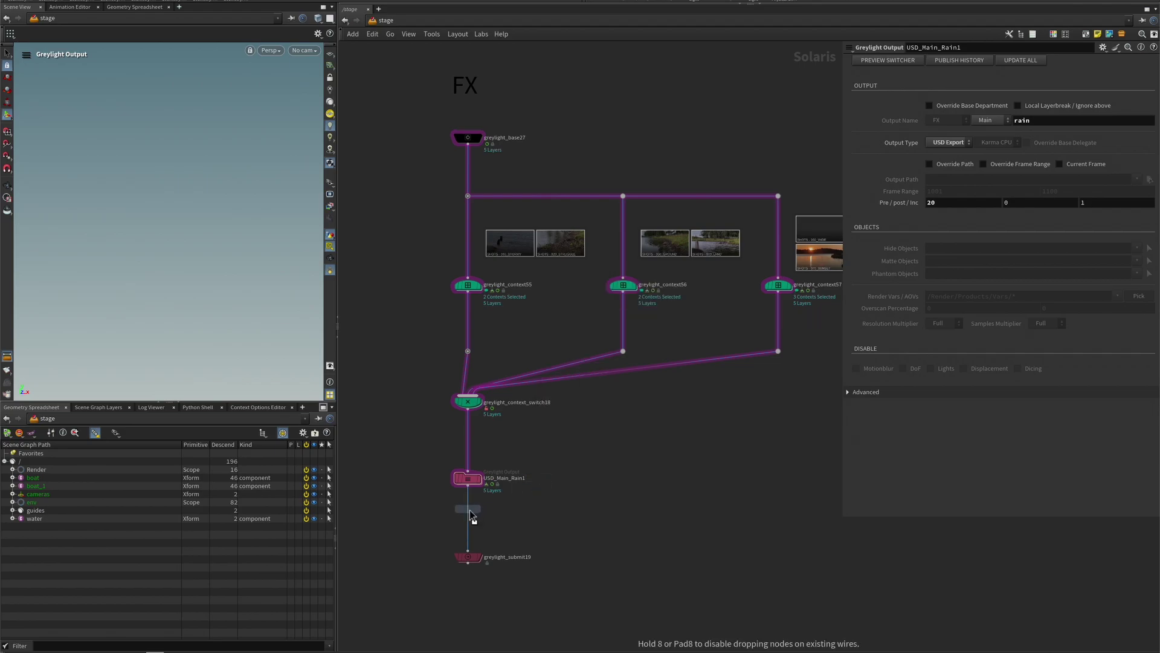
left_click(473, 518)
Set the new output node's type to USD Export and name it water
left_click(946, 144)
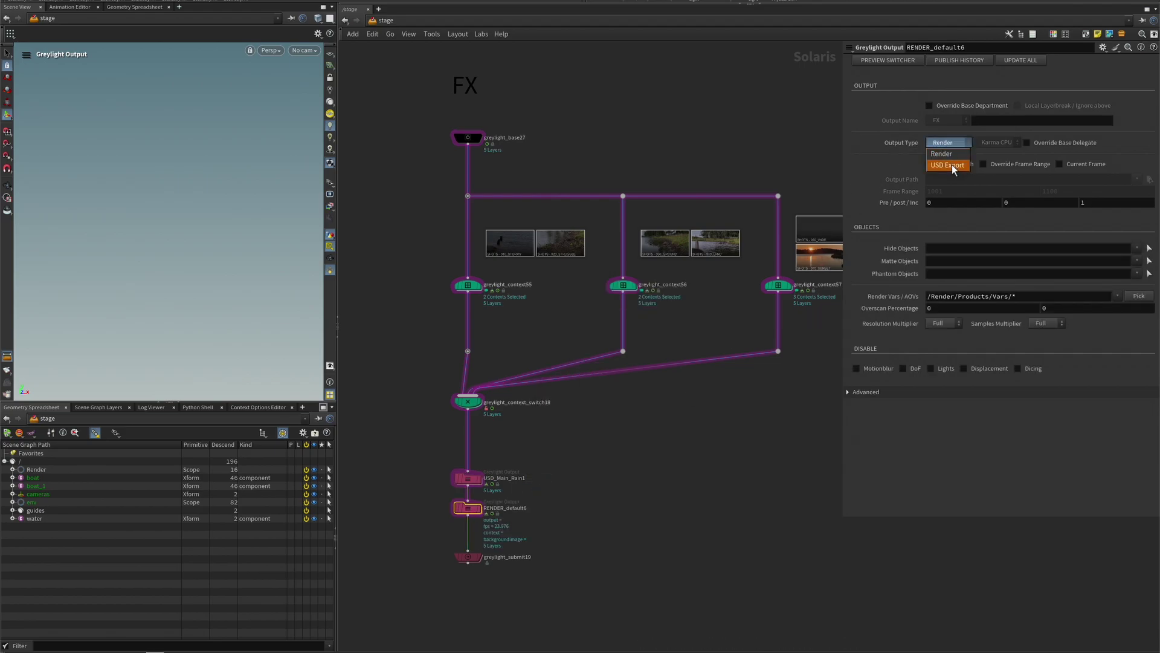
left_click(952, 164)
left_click(1070, 121)
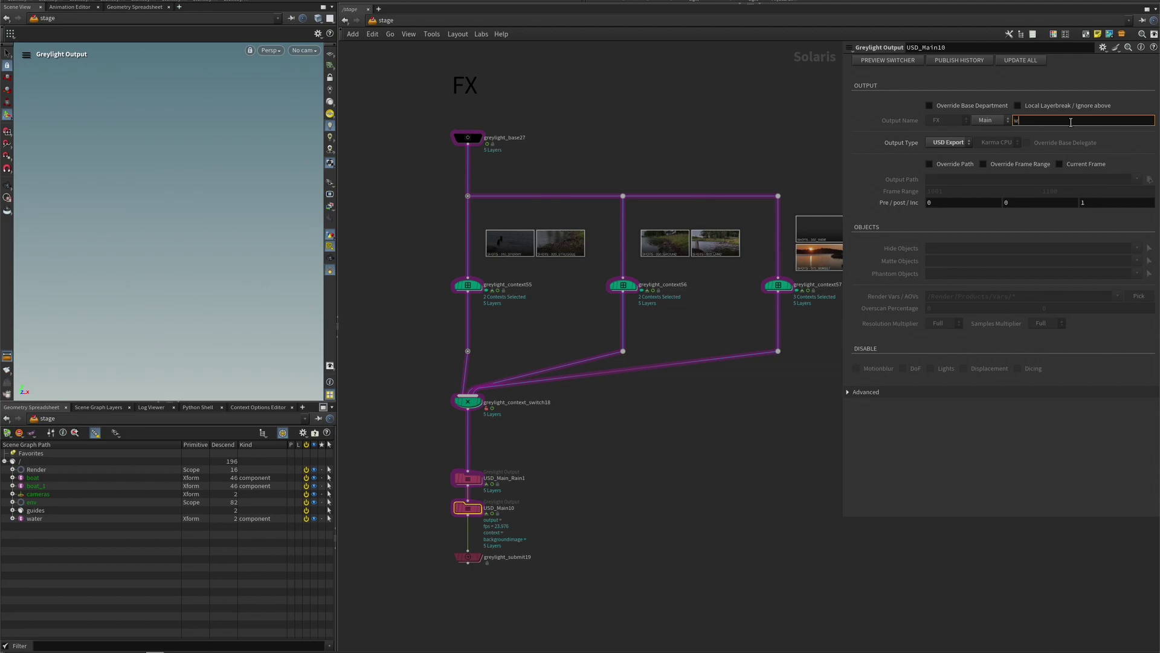
type("water")
key("Return")
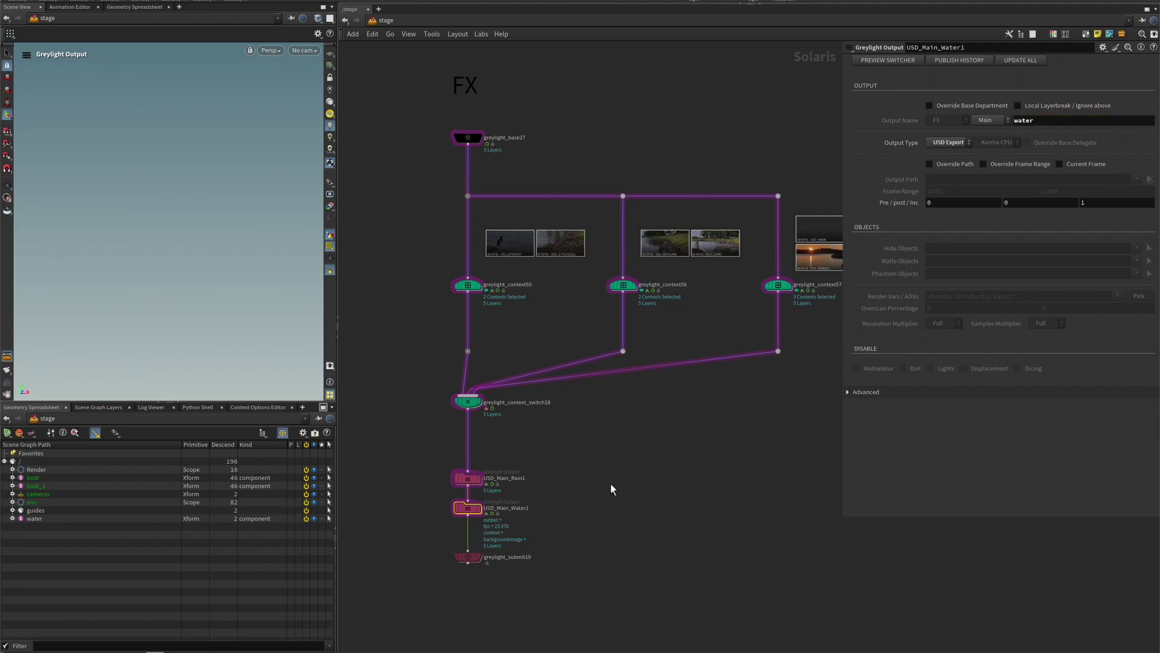
Display the water output's stage in the viewport and inspect the boats and shoreline
middle_click_drag(567, 458, 578, 417)
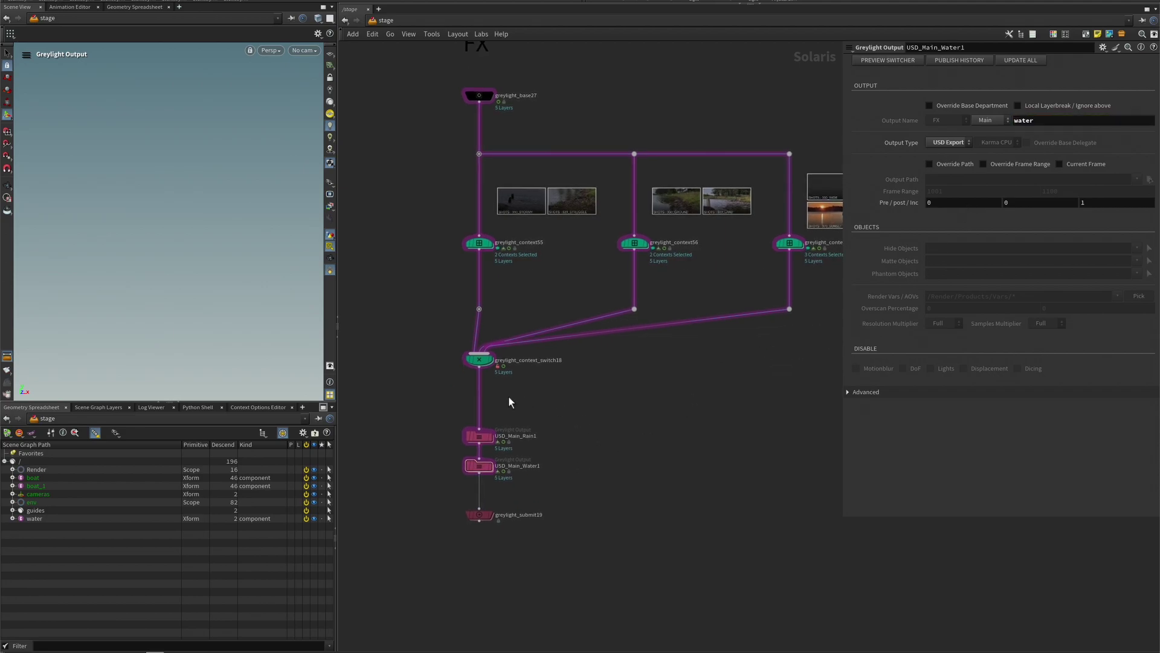
mouse_move(484, 470)
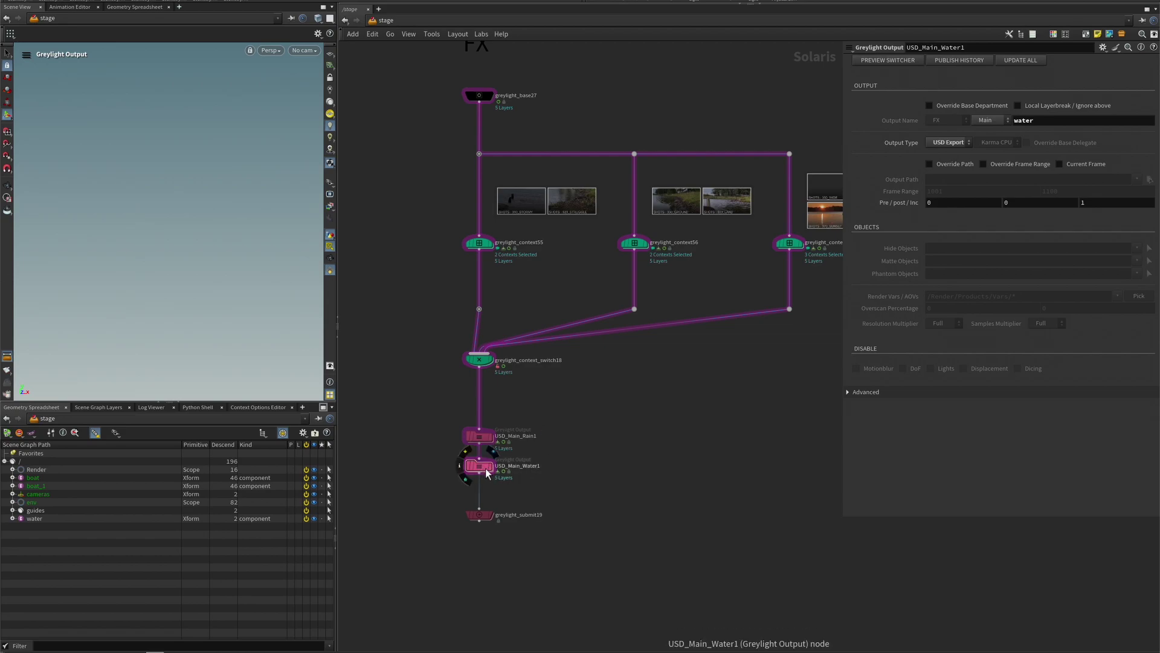
left_click(486, 467)
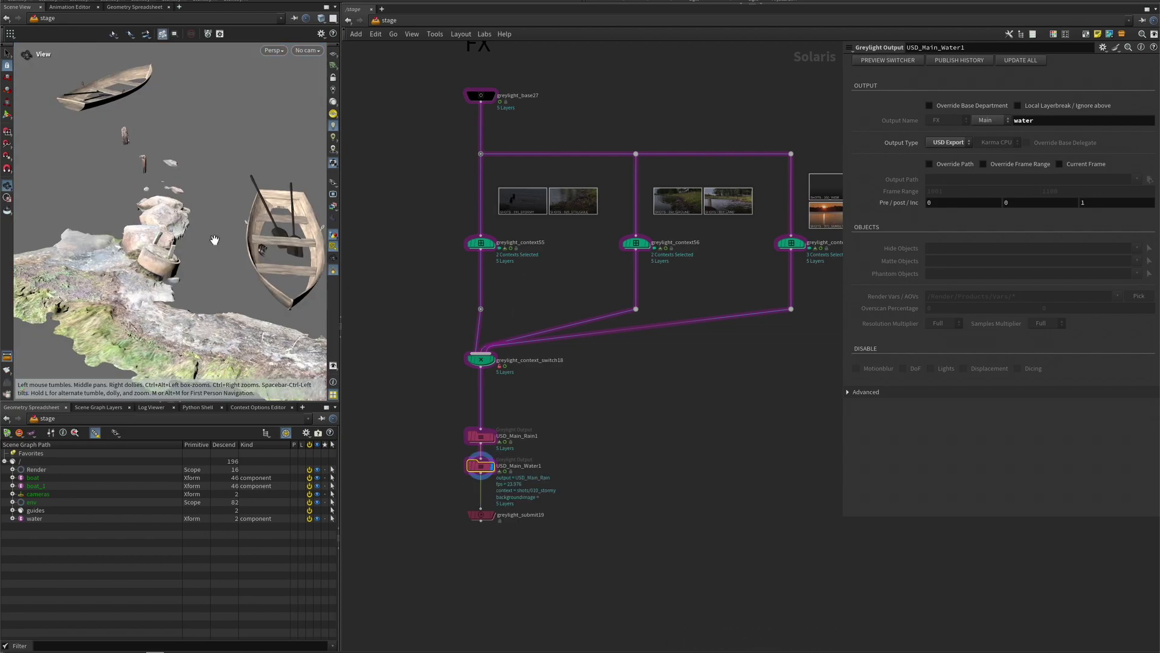
middle_click_drag(280, 266, 227, 234, "alt")
right_click_drag(227, 234, 339, 222, "alt")
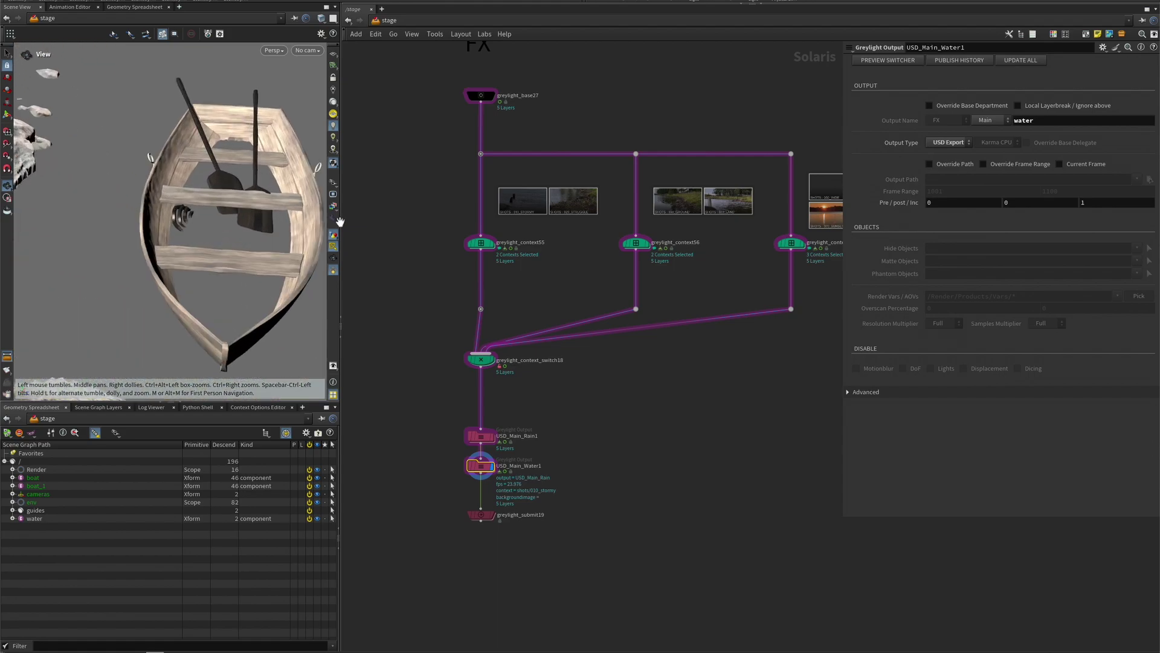
scroll(262, 272, "down", 5)
mouse_move(261, 272)
left_mouse_down()
mouse_move(242, 246)
mouse_move(253, 256)
left_mouse_up()
Enter the water output's workarea network and insert a SOP Modify node between the input stage and output0
left_click_drag(437, 415, 508, 490)
left_click(478, 436)
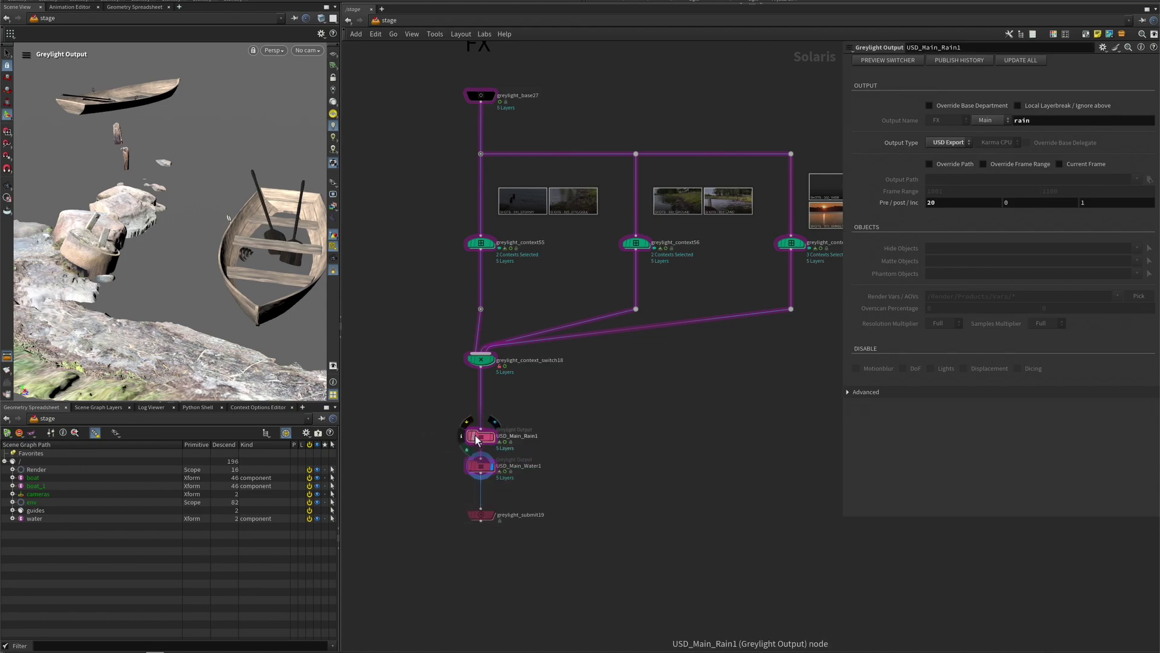
double_click(481, 467)
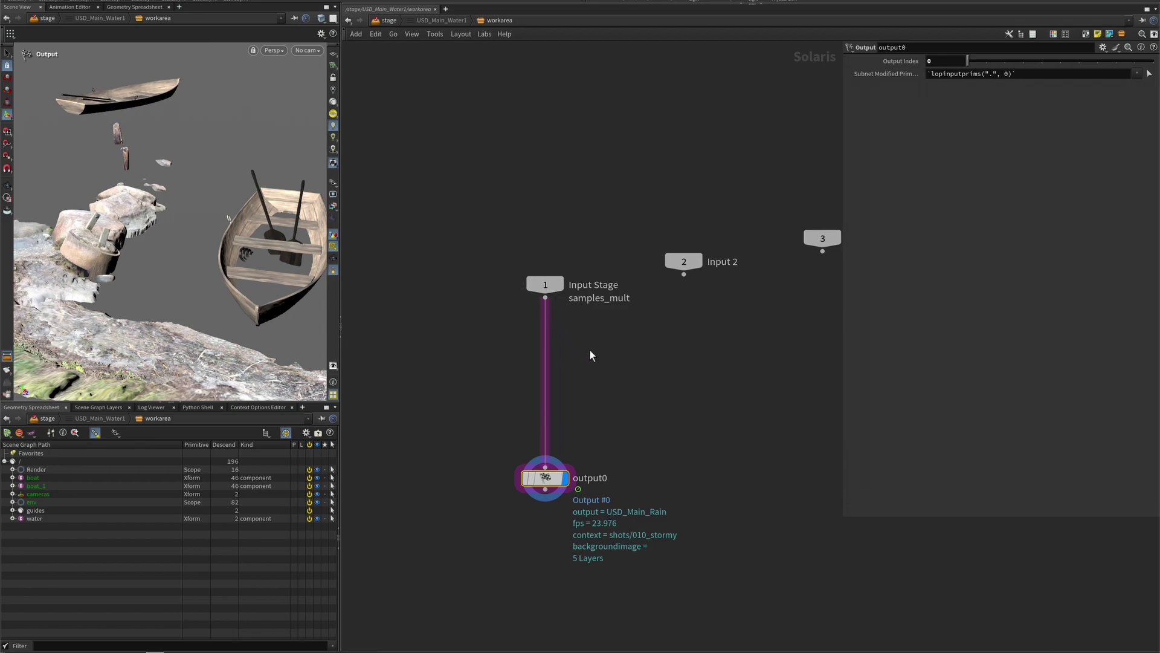
key("Tab")
type("sop")
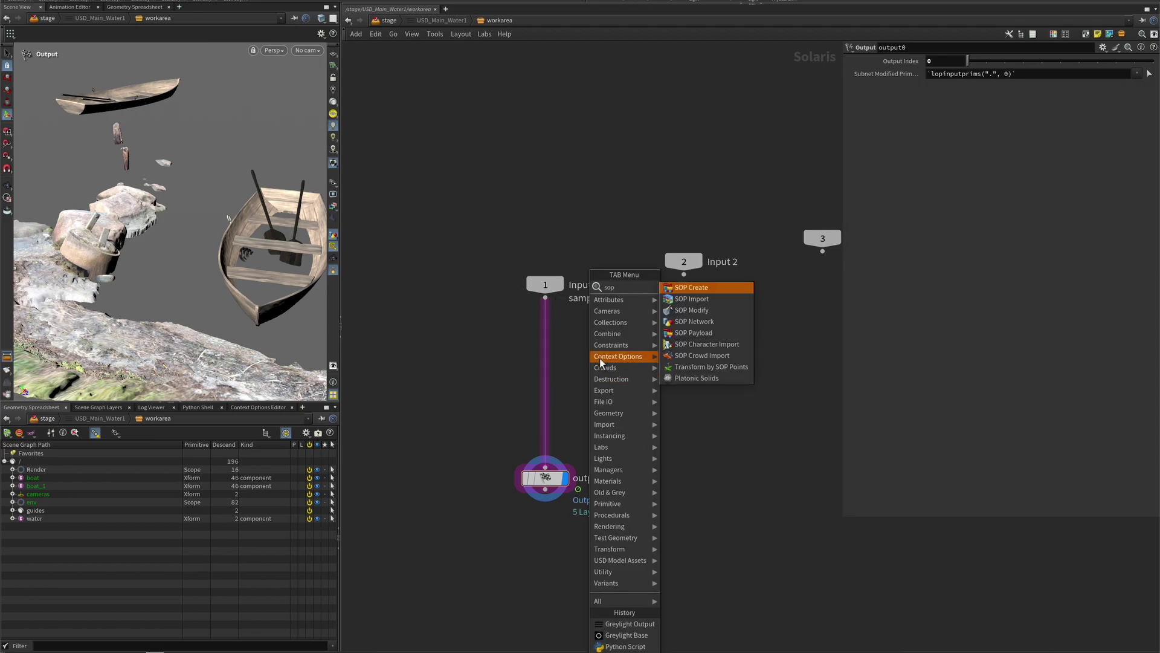
key("Down")
key("Return")
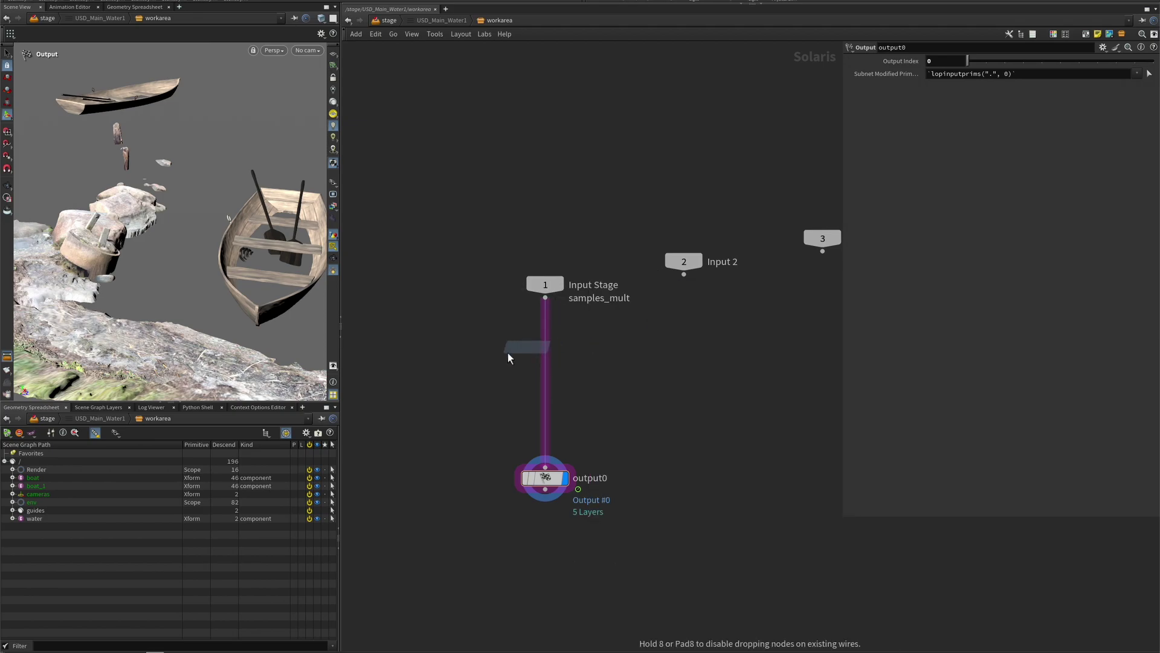
left_click(549, 362)
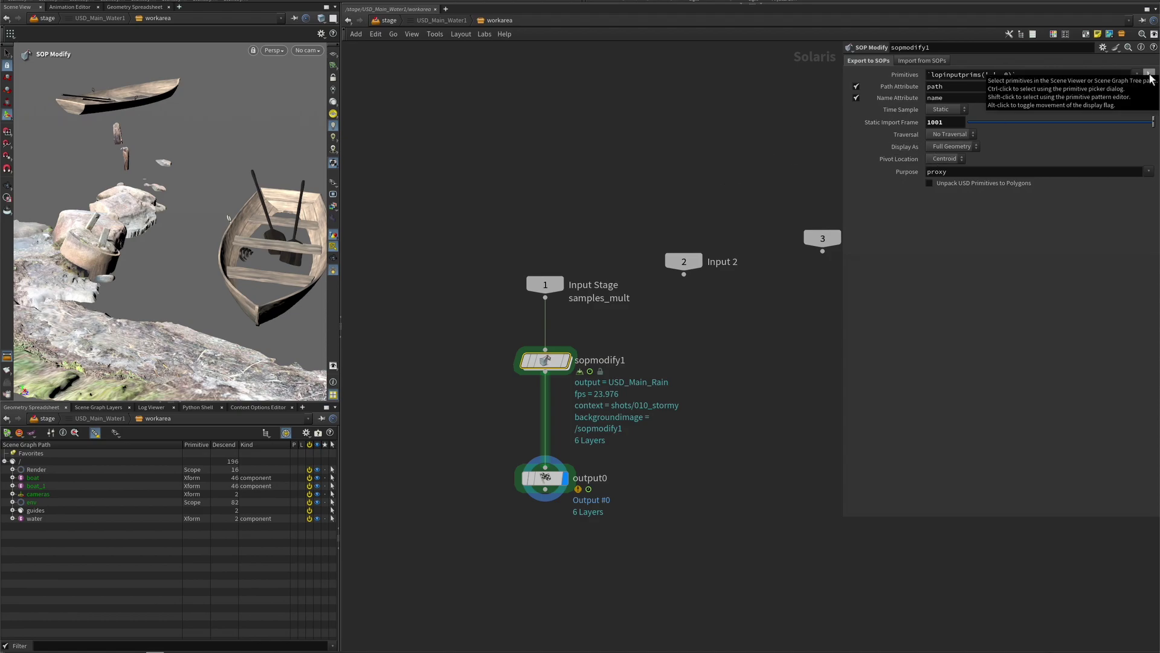
Set the SOP Modify primitives to the collider meshes of boat and boat_1 plus the water primitive
left_click(1149, 74, "ctrl")
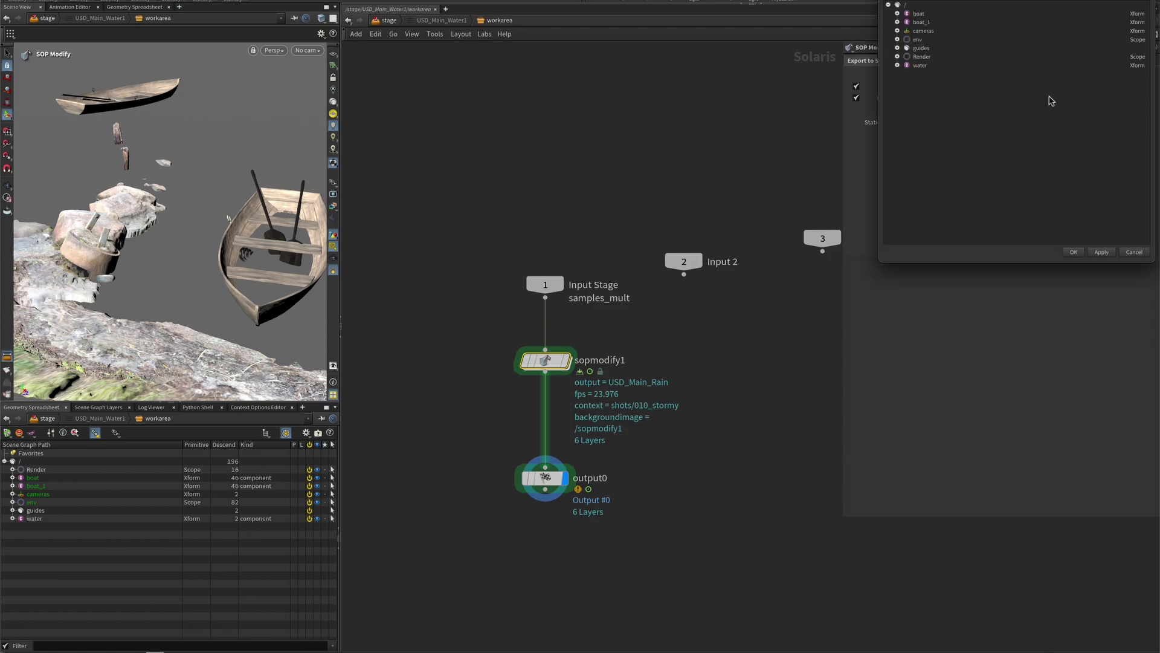
left_click(898, 13)
left_click(907, 21)
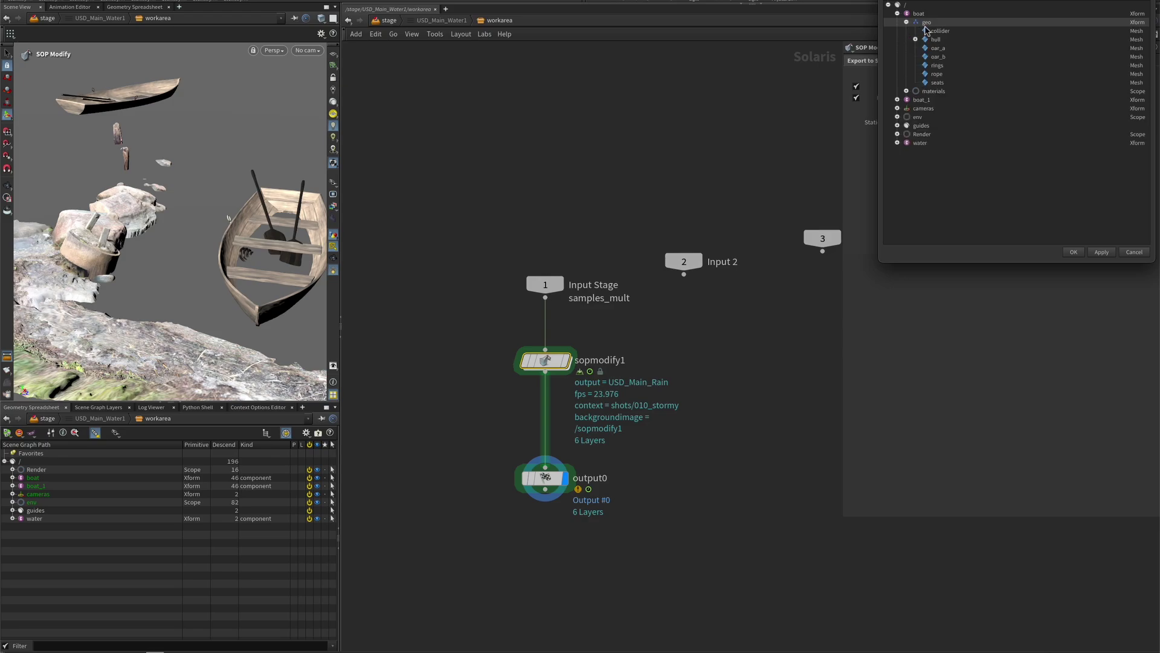
left_click(943, 30)
left_click(898, 100)
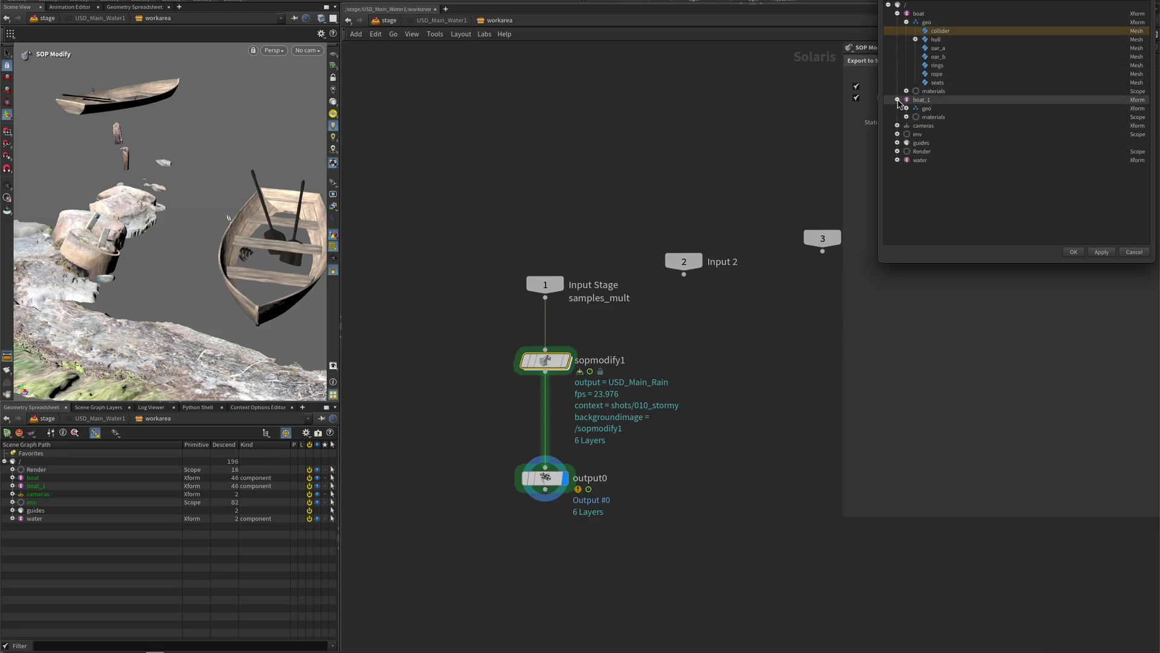
left_click(907, 108)
left_click(941, 118)
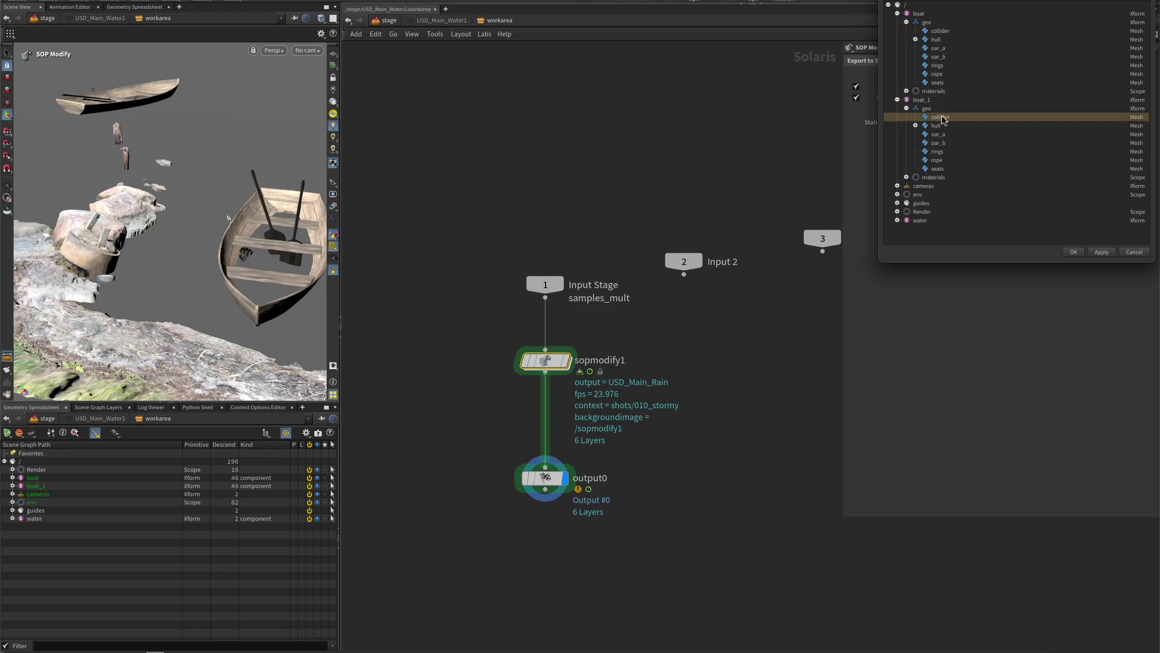
left_click(940, 31, "ctrl")
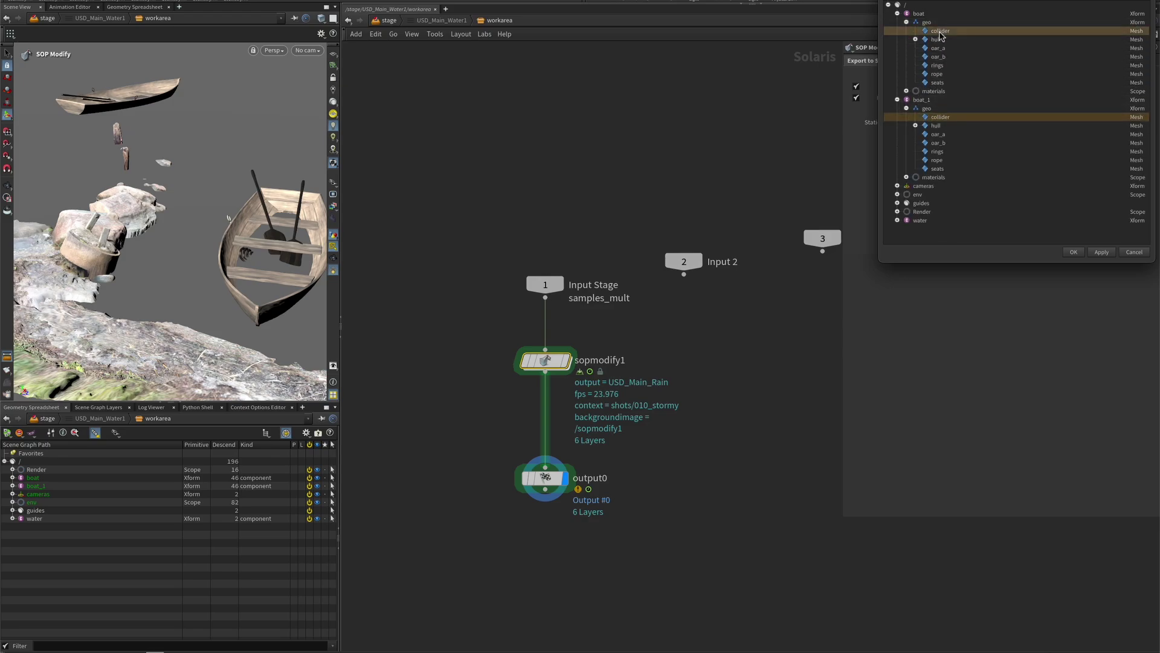
left_click(913, 221, "ctrl")
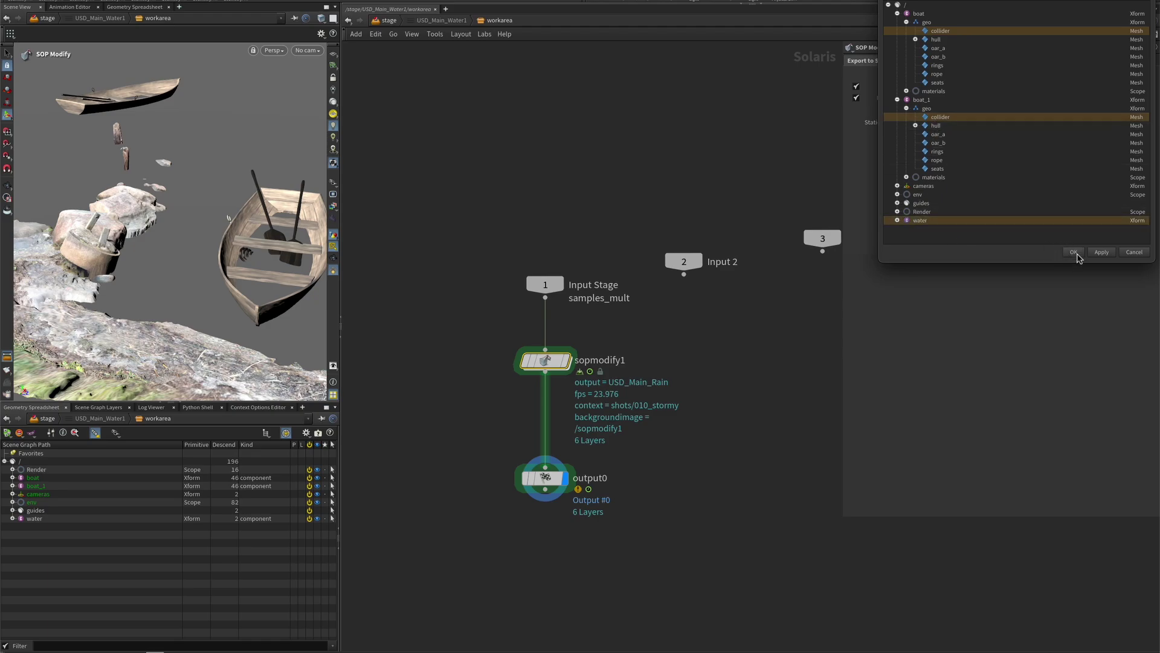
left_click(1073, 252)
Enter the SOP Modify node's inner modify network and show the imported geometry in wireframe
middle_click_drag(488, 393, 481, 383)
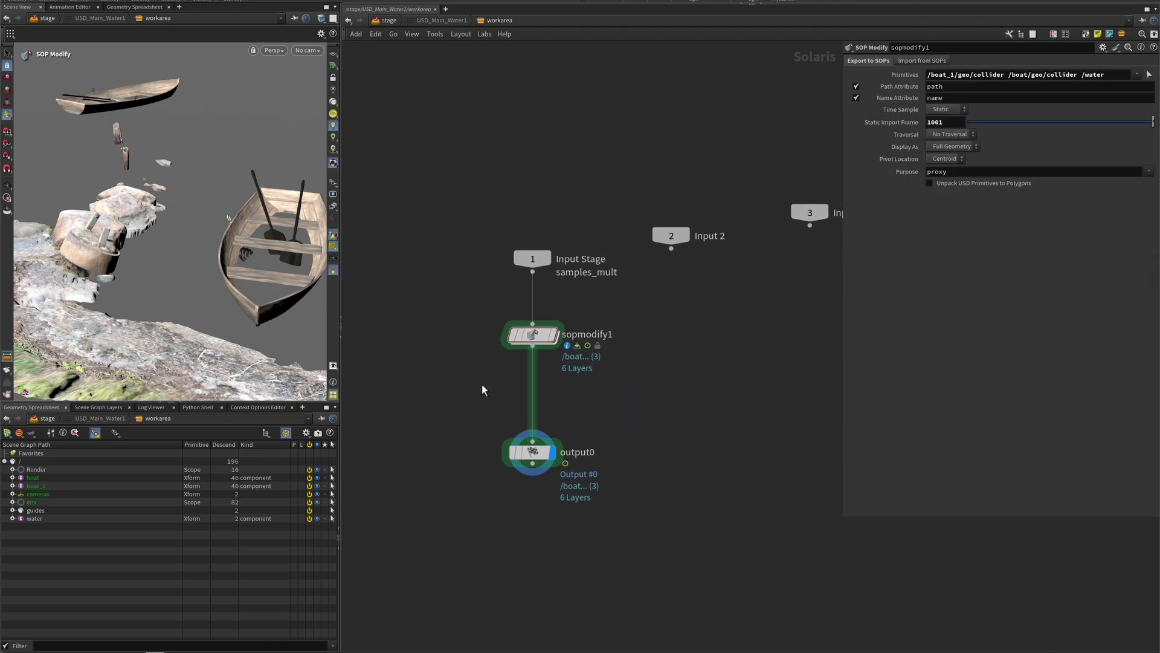
double_click(521, 301)
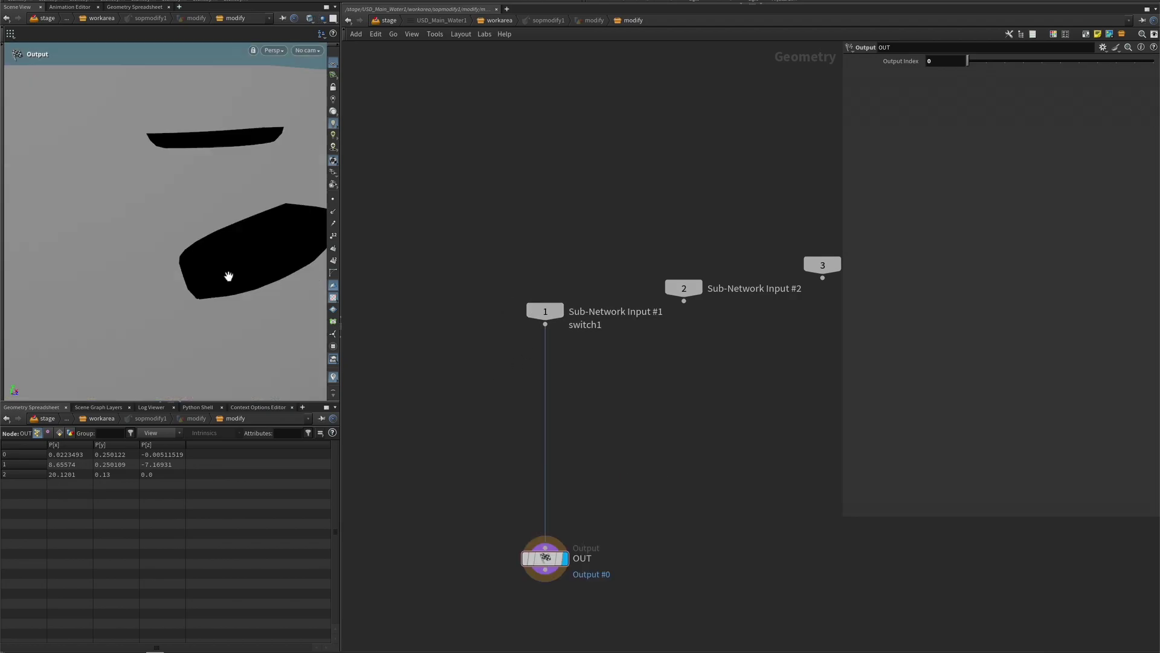
mouse_move(227, 277)
left_mouse_down("alt")
mouse_move(236, 249)
mouse_move(260, 254)
left_mouse_up("alt")
key("shift+w")
key("Tab")
type("bl")
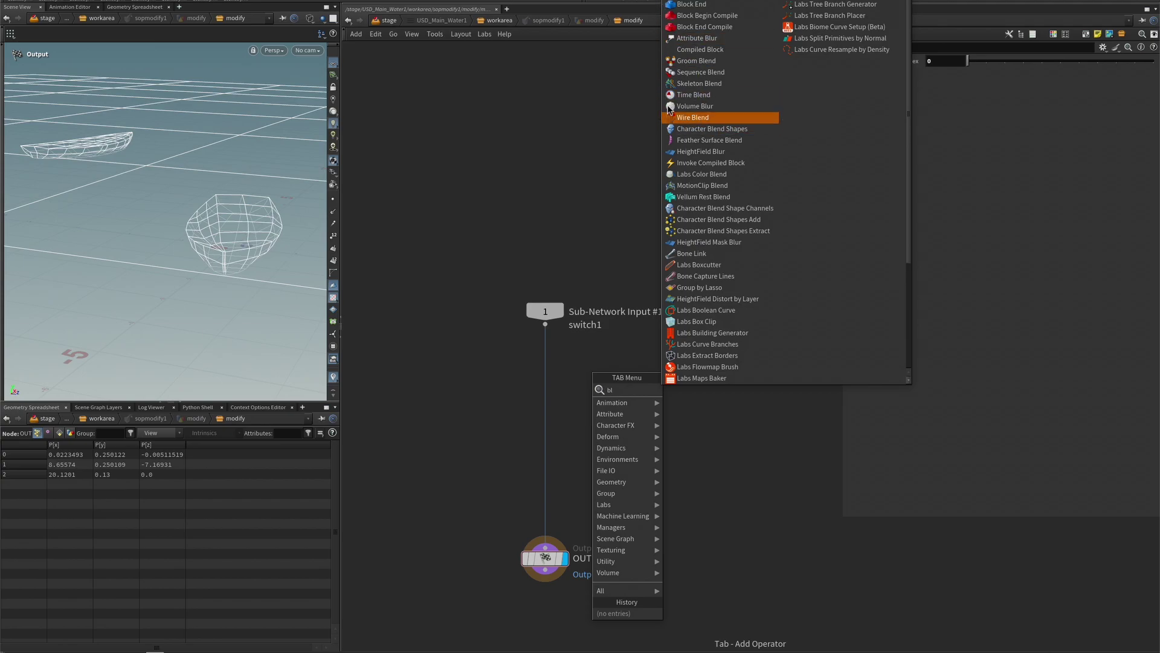
left_click(583, 126)
Insert an Unpack USD to Polygons node on the wire between Sub-Network Input #1 and OUT
key("Tab")
type("unp")
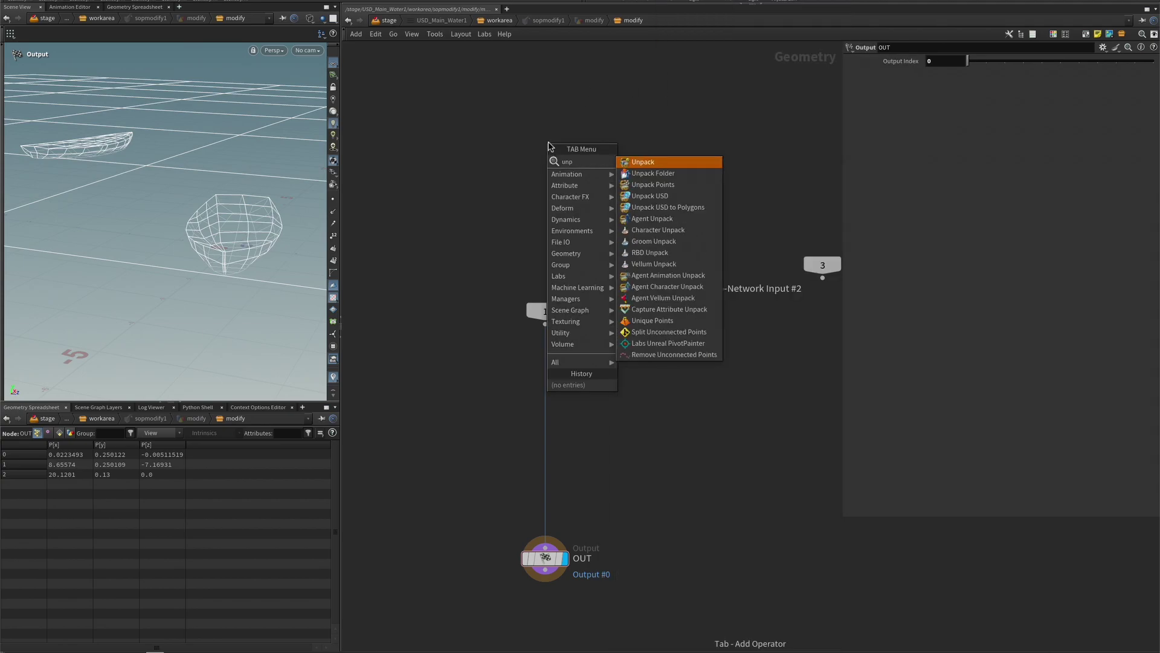
key("Down")
key("Down")
key("Down")
key("Down")
key("Return")
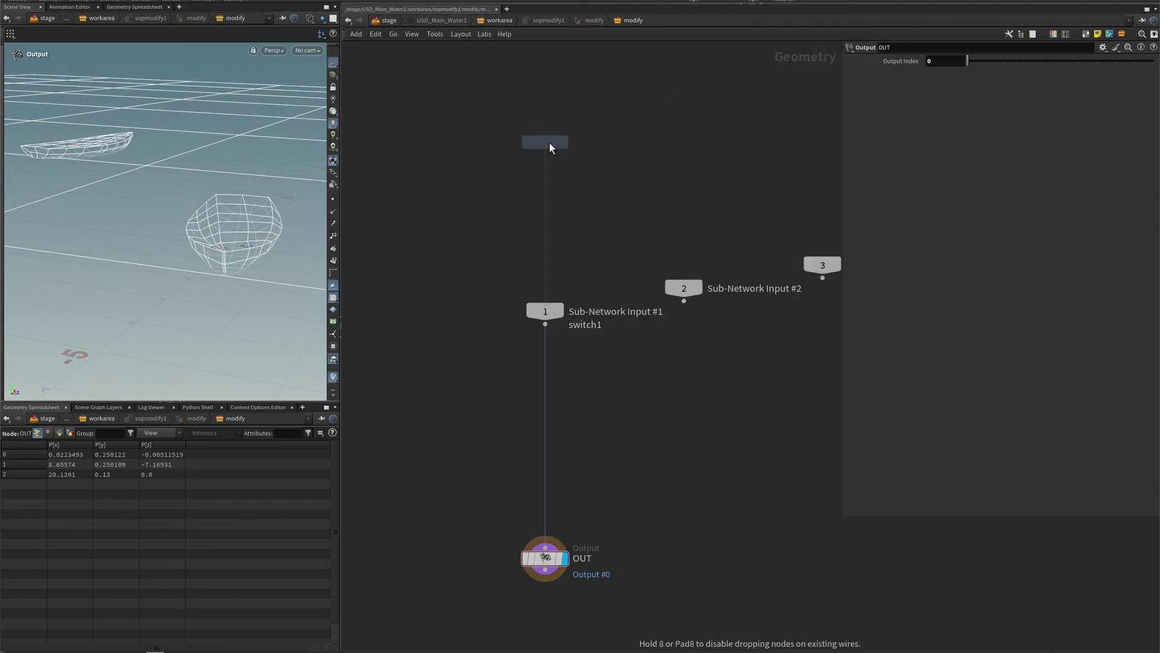
left_click(491, 359)
left_click_drag(490, 360, 549, 365)
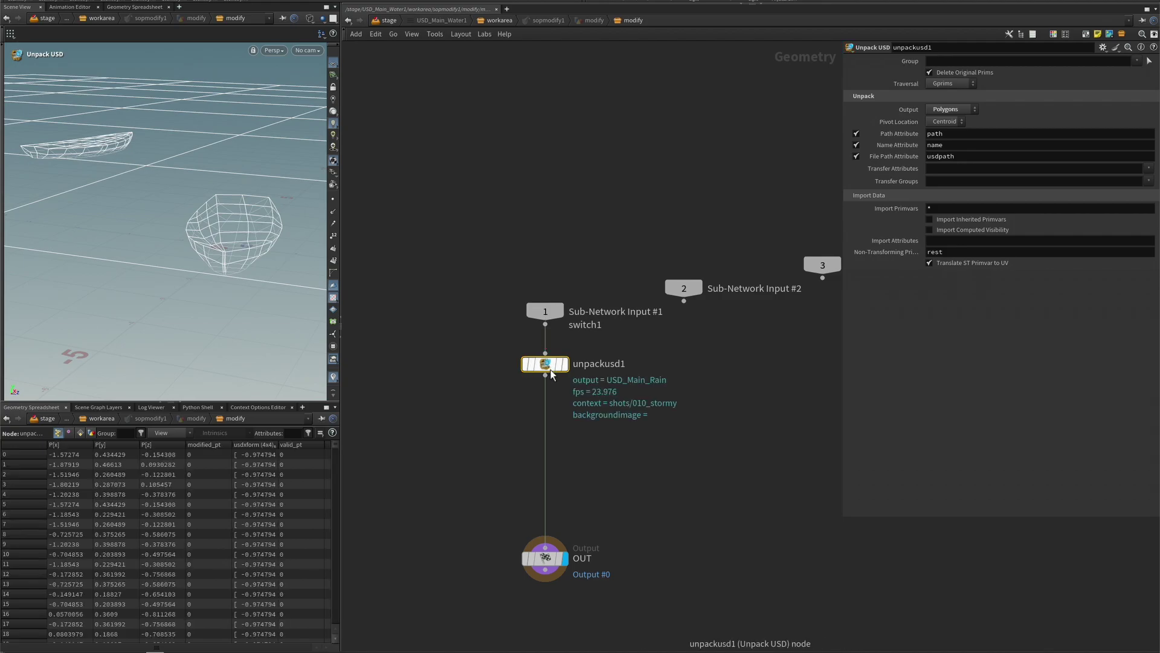
Add a Blast node, wire it to the unpackusd1 output and display it
key("Tab")
type("blast")
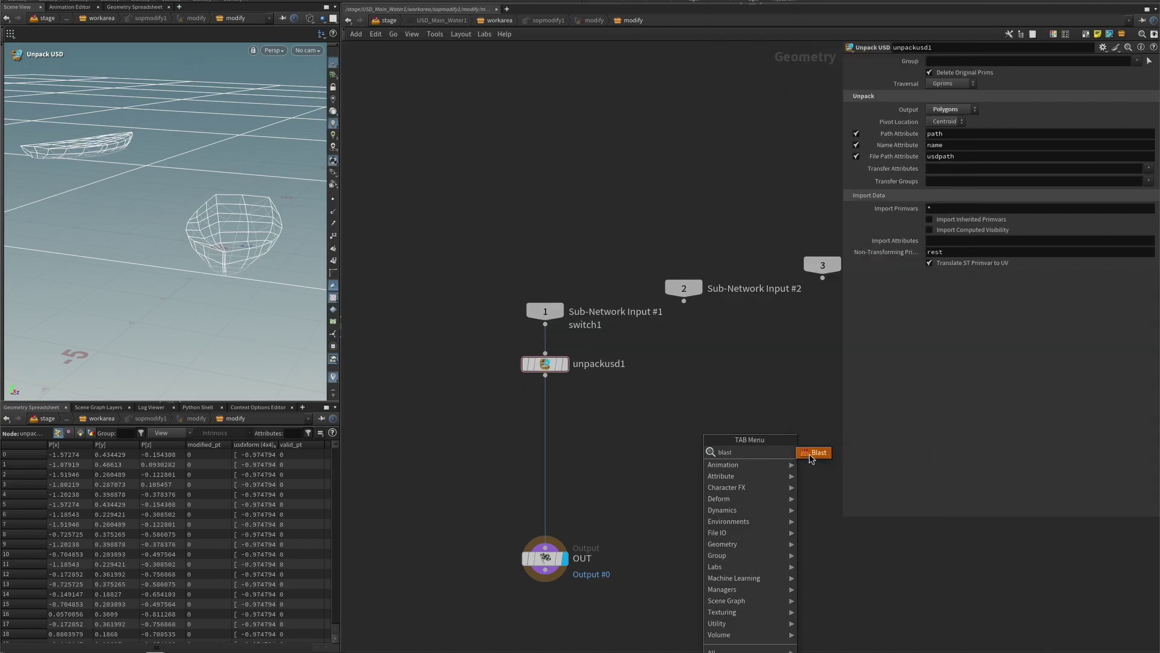
key("Return")
left_click(599, 421)
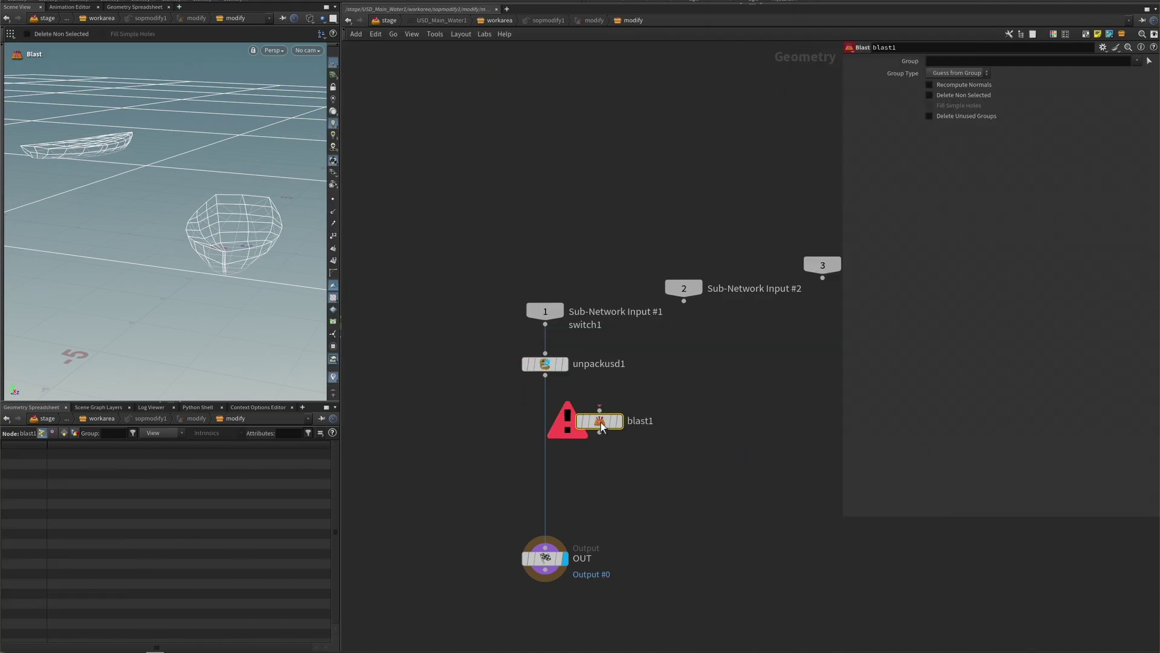
left_click_drag(600, 409, 545, 375)
left_click(620, 421)
left_click(582, 421)
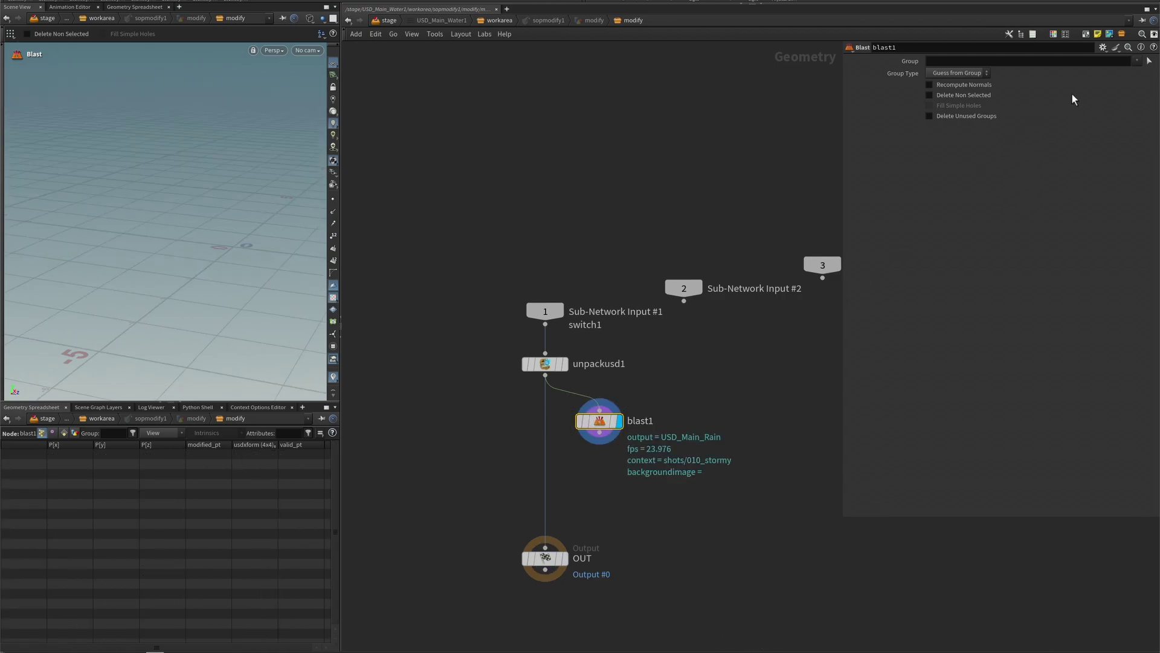
left_click(1137, 60)
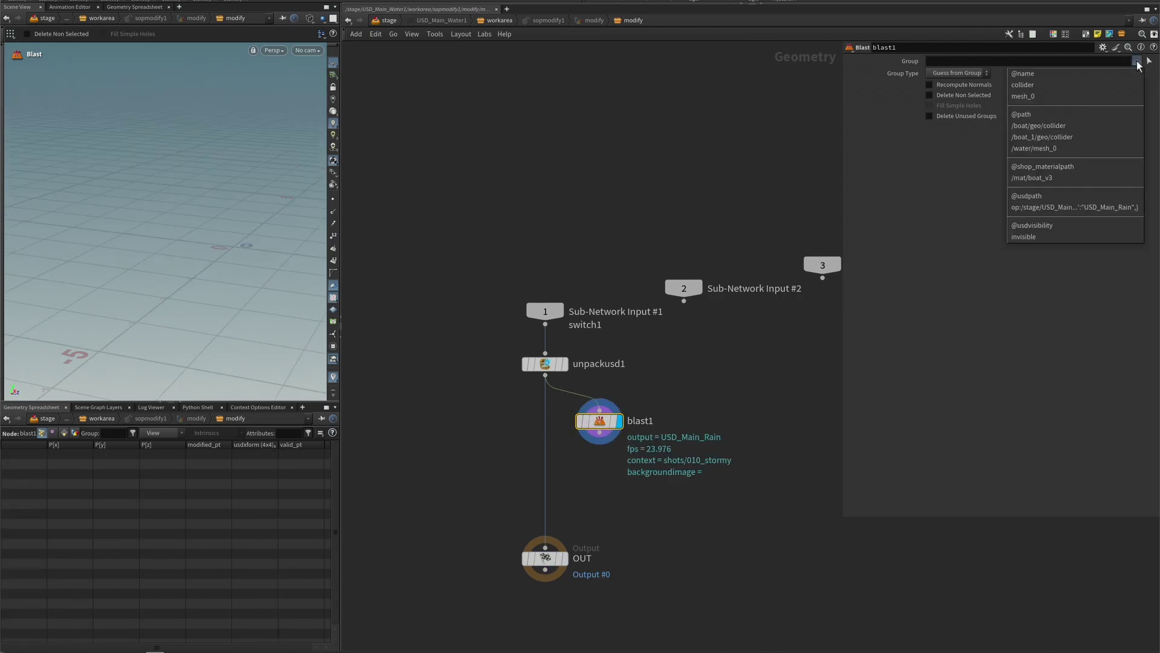
left_click(1039, 86)
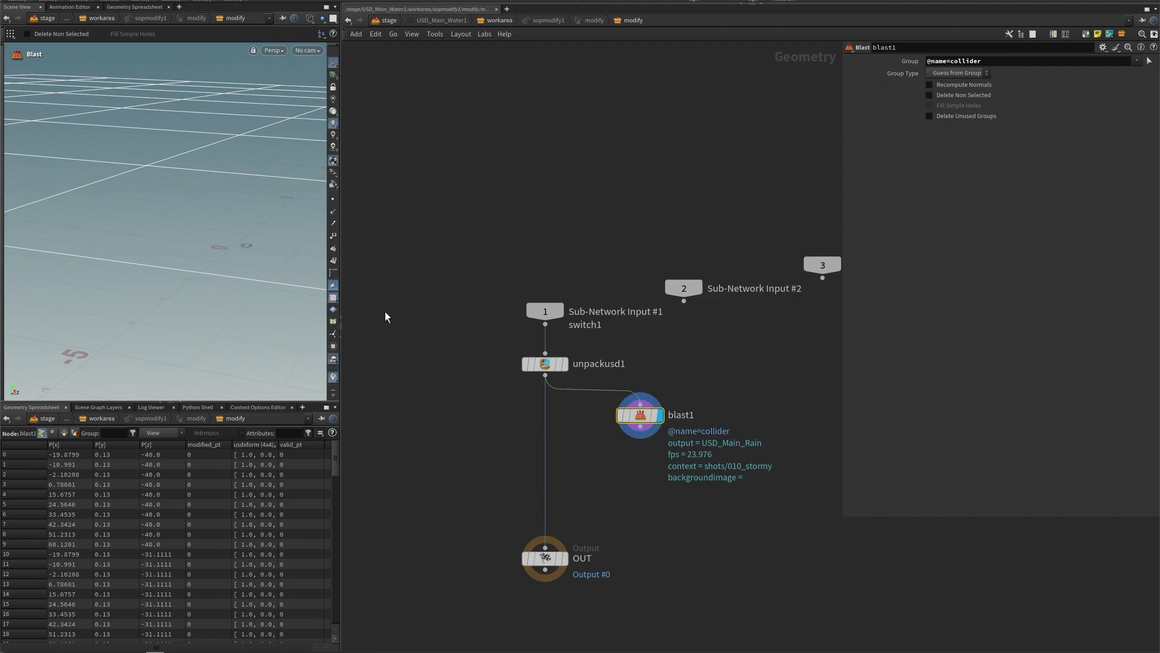
key("Escape")
scroll(203, 248, "down", 3)
key("Return")
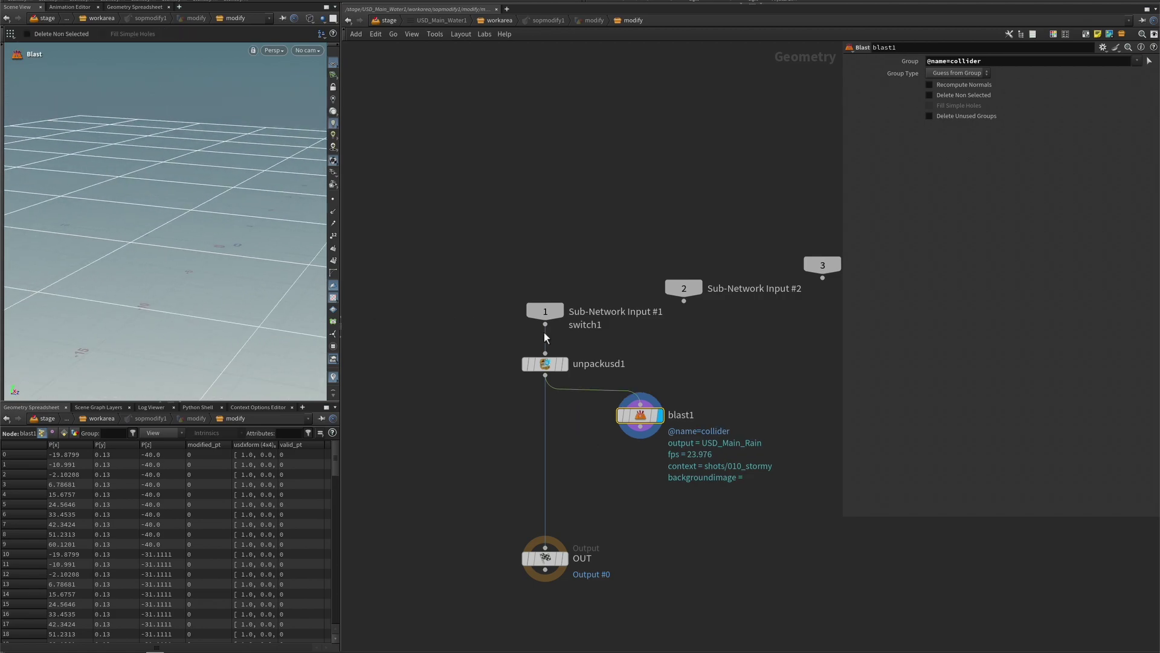
Rename the Blast node water
double_click(681, 415)
type("watert")
key("Return")
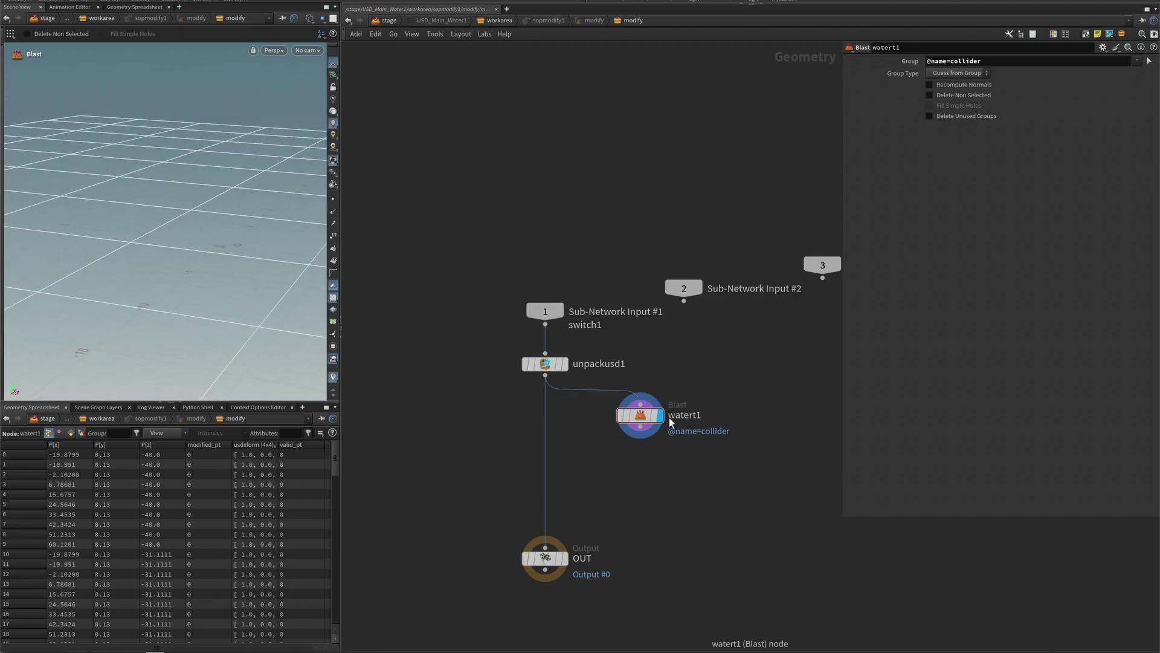
double_click(698, 416)
left_click(722, 416)
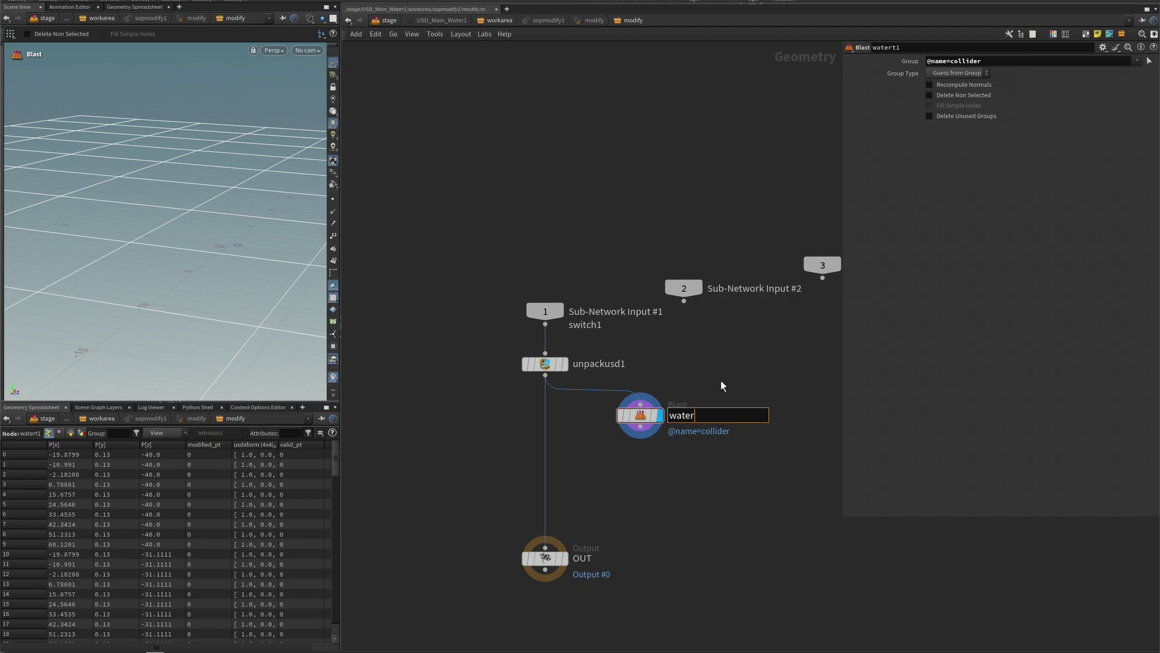
key("Return")
Duplicate the water Blast as a second branch, enable Delete Non Selected on the copy and rename it boat
left_click_drag(645, 419, 485, 408, "alt")
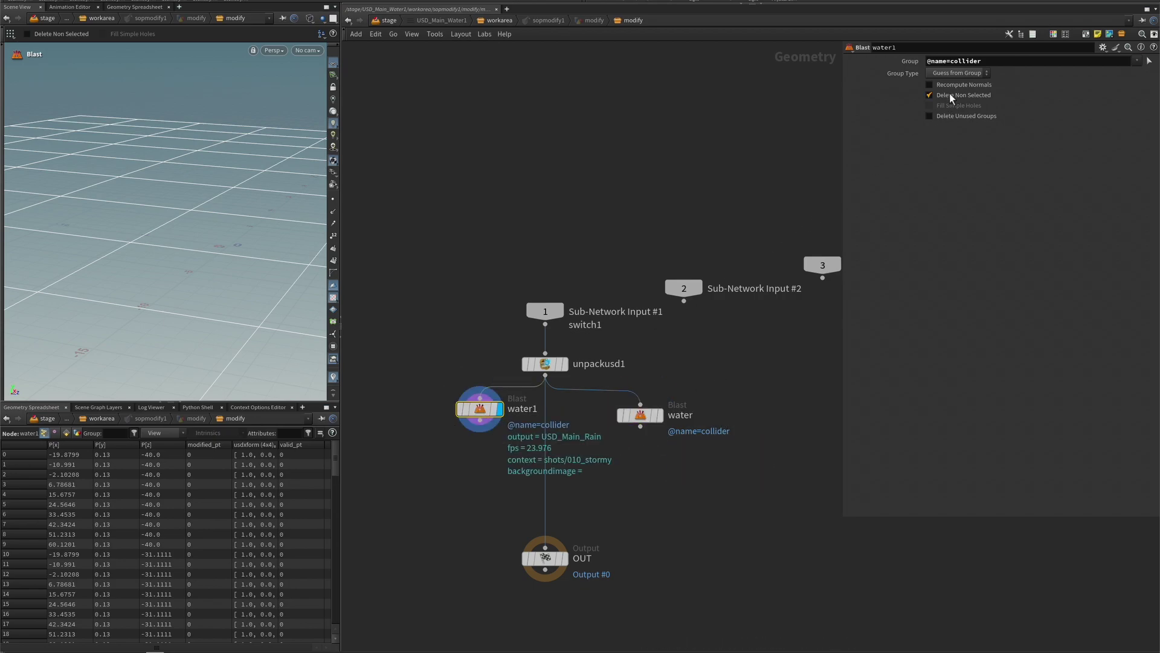
double_click(522, 409)
type("bo")
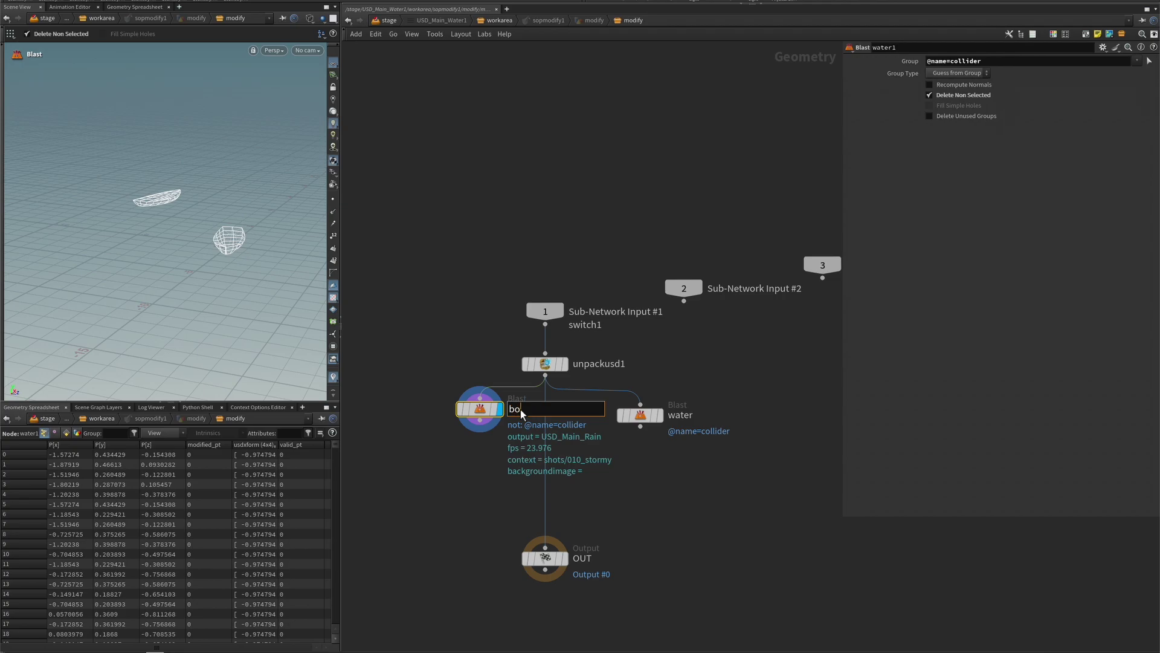
type("at")
key("Return")
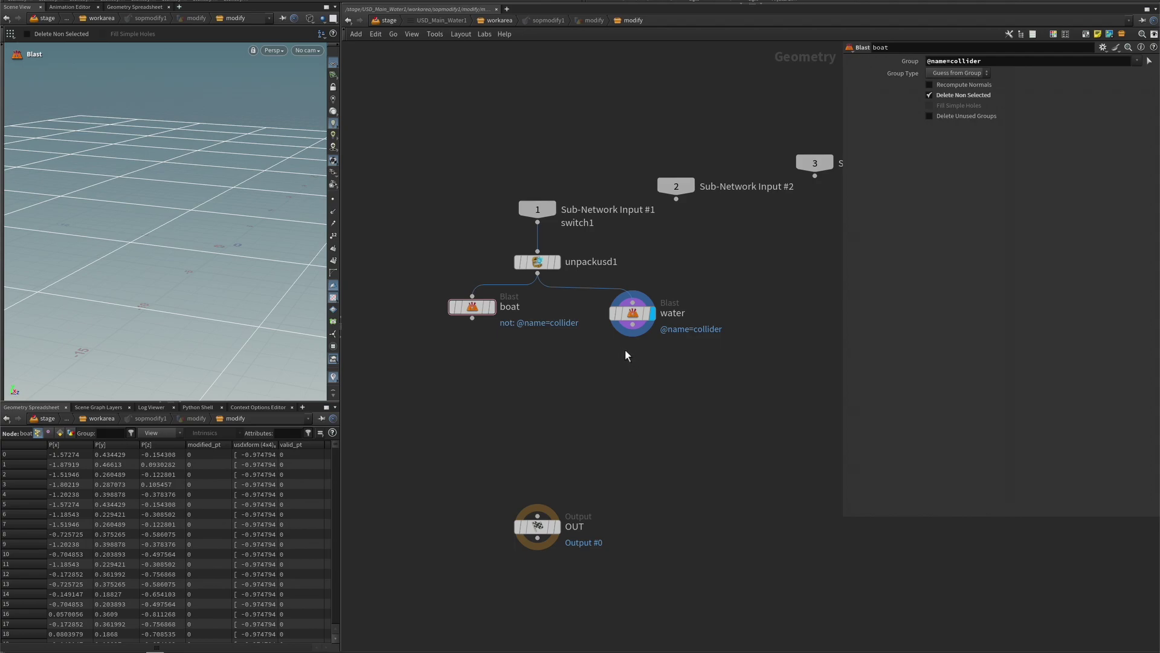
Add a PolyExtrude node connected below the water Blast
key("Tab")
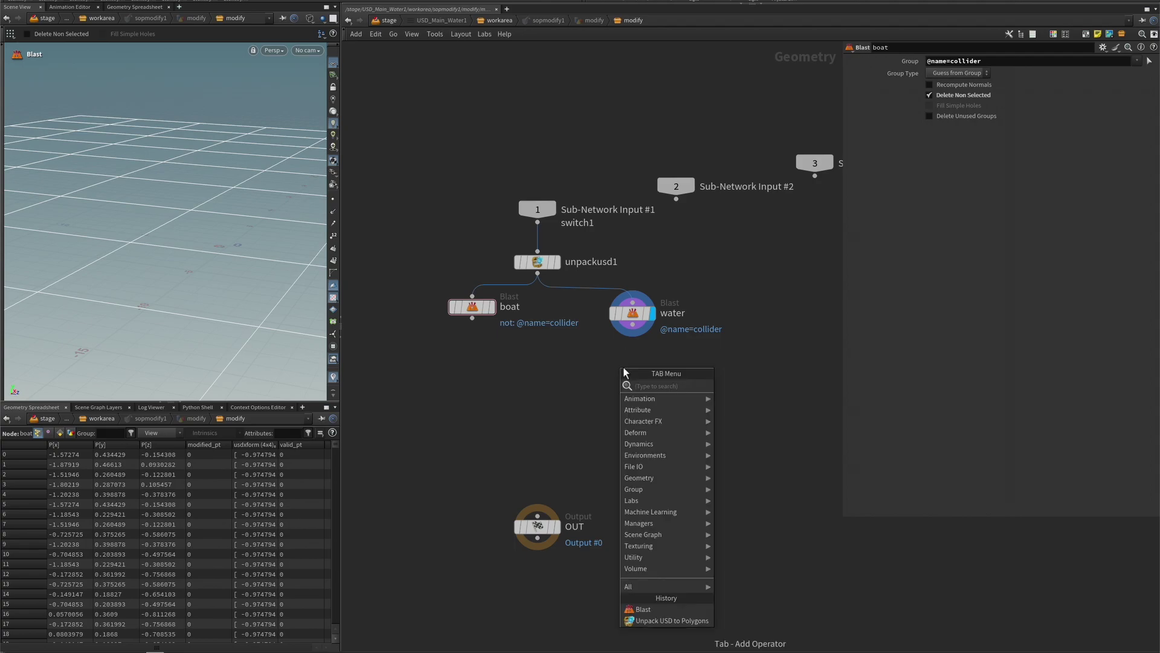
type("polyex")
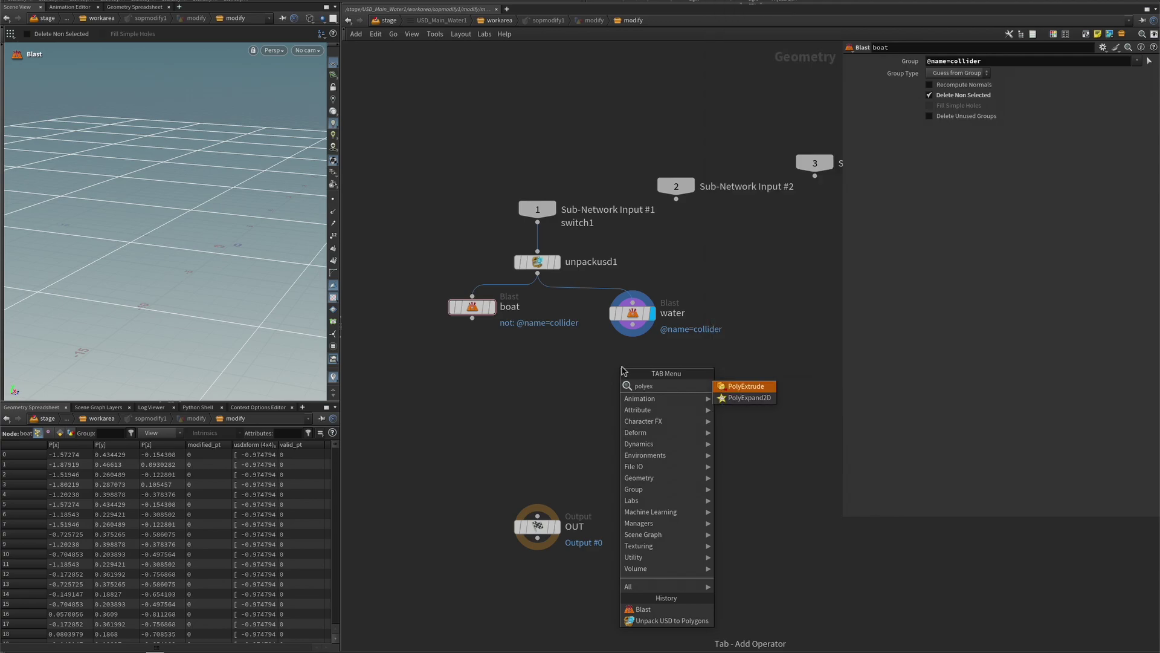
key("Return")
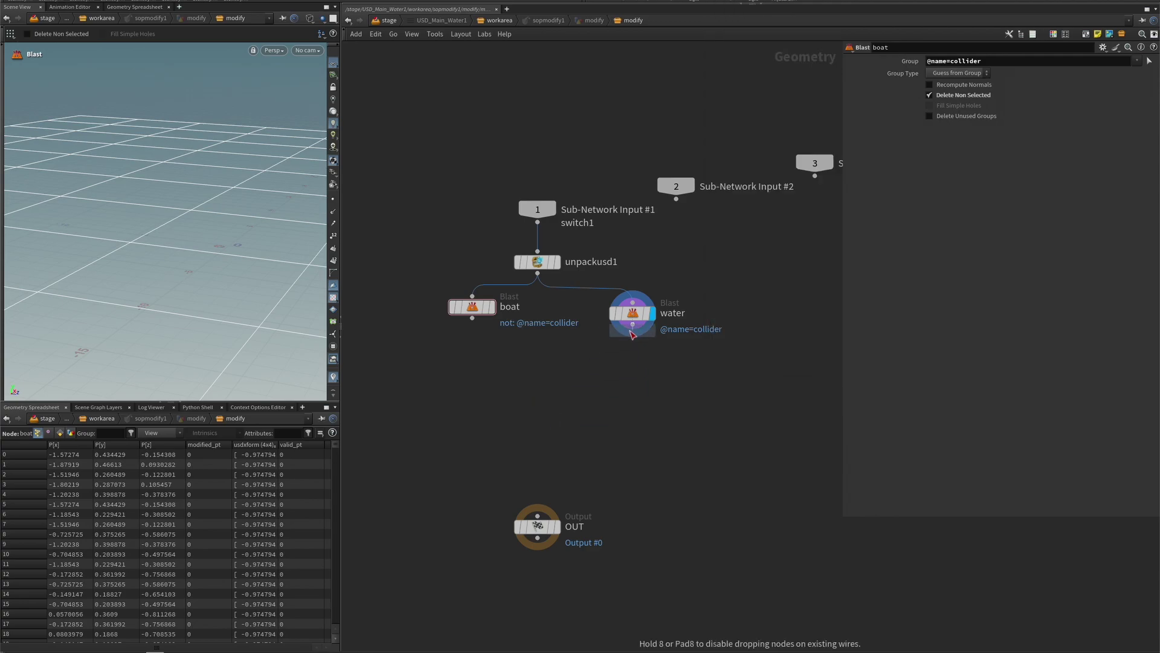
left_click(641, 359)
left_click_drag(631, 364, 629, 408)
Insert a Subdivide node between the water Blast and the PolyExtrude and set its depth to 4
key("Tab")
type("sub")
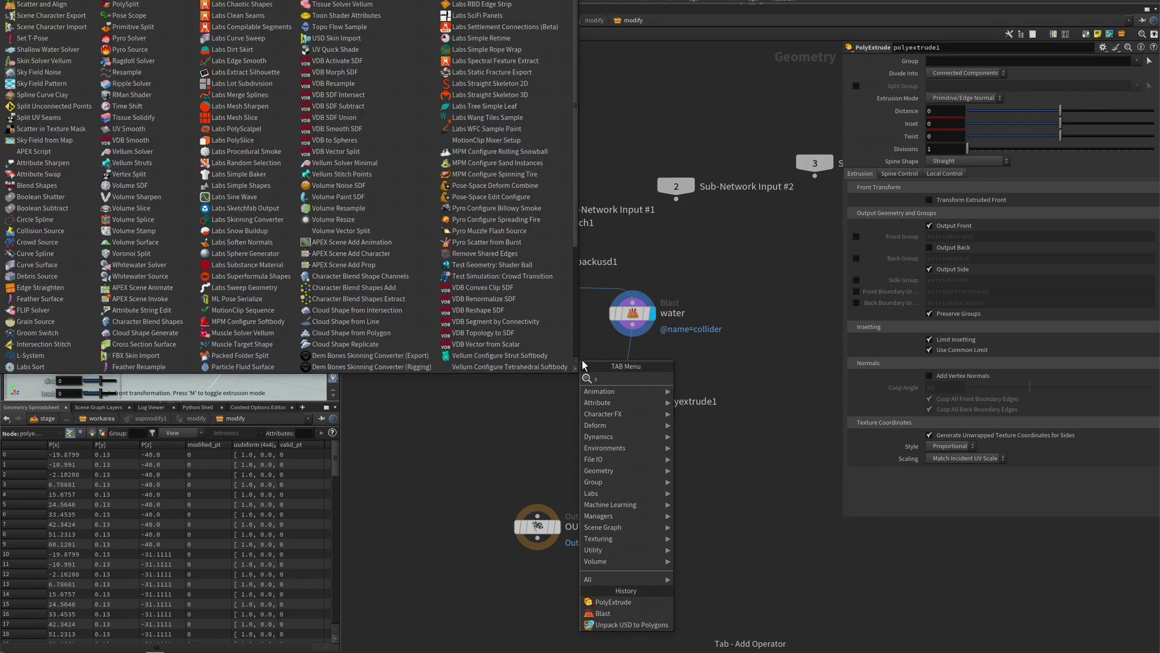
left_click(712, 380)
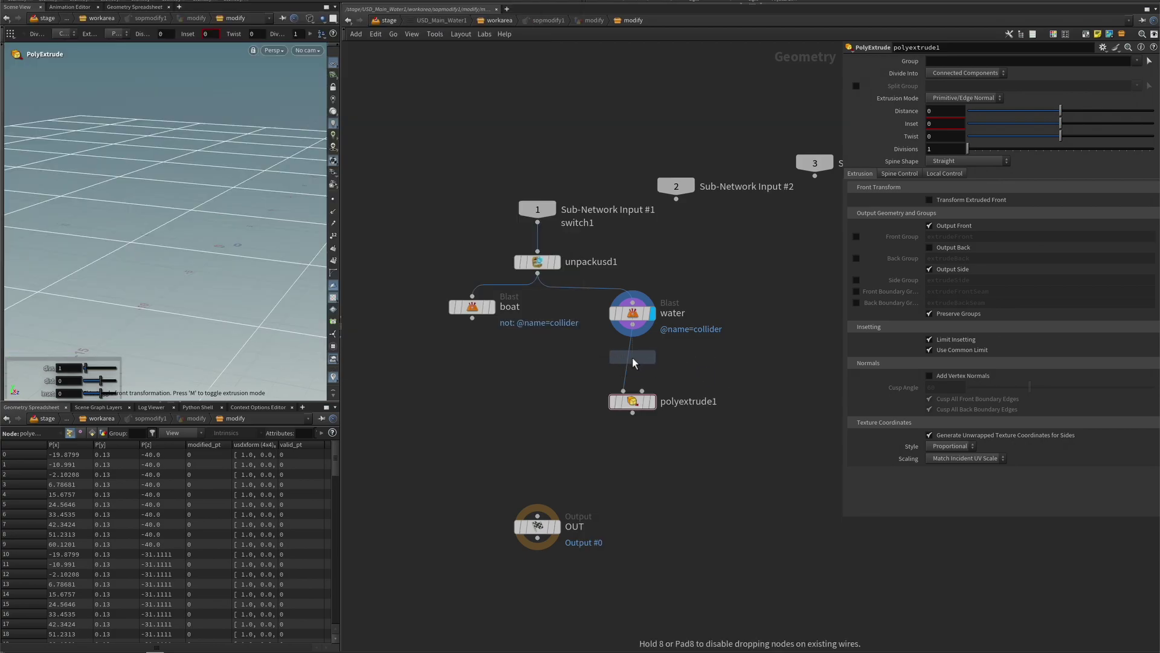
left_click(632, 357)
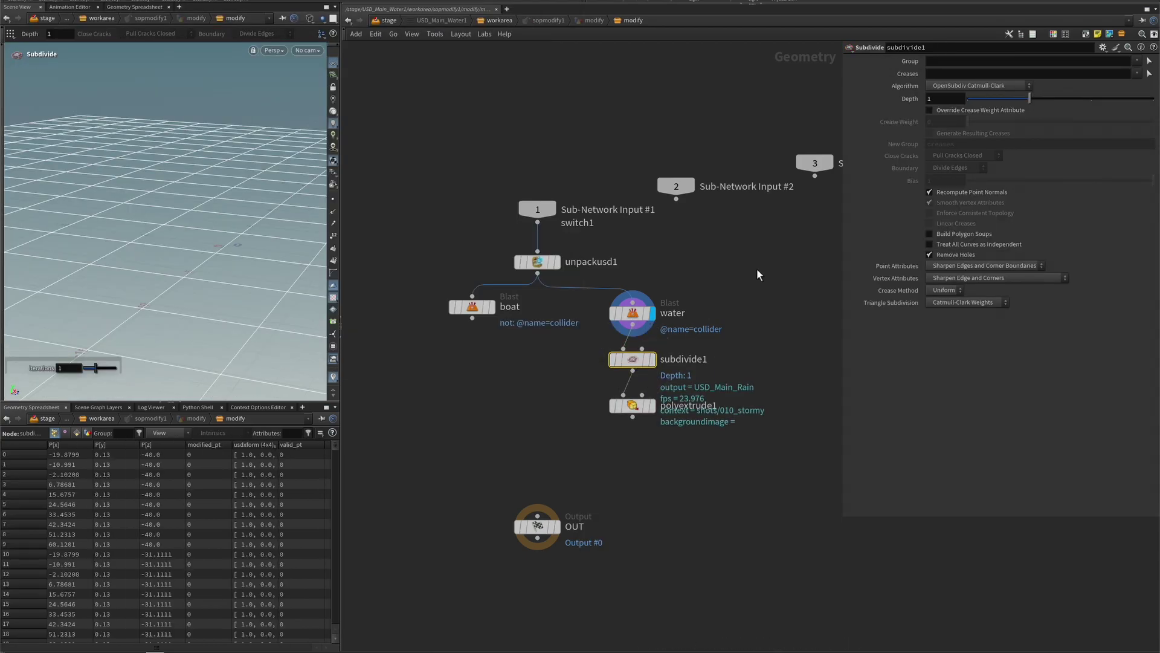
left_click(943, 100)
type("4")
key("Return")
Display the PolyExtrude, set its distance to 1 and enable Output Back
left_click(651, 406)
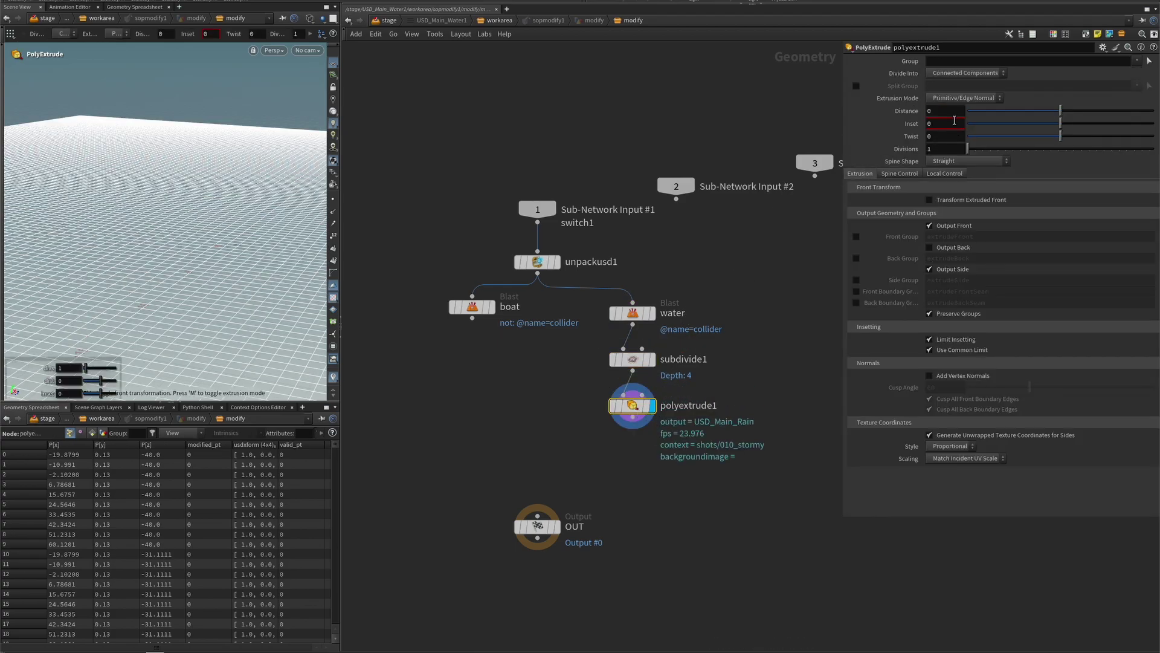
type("1")
left_click(941, 125)
left_click(943, 248)
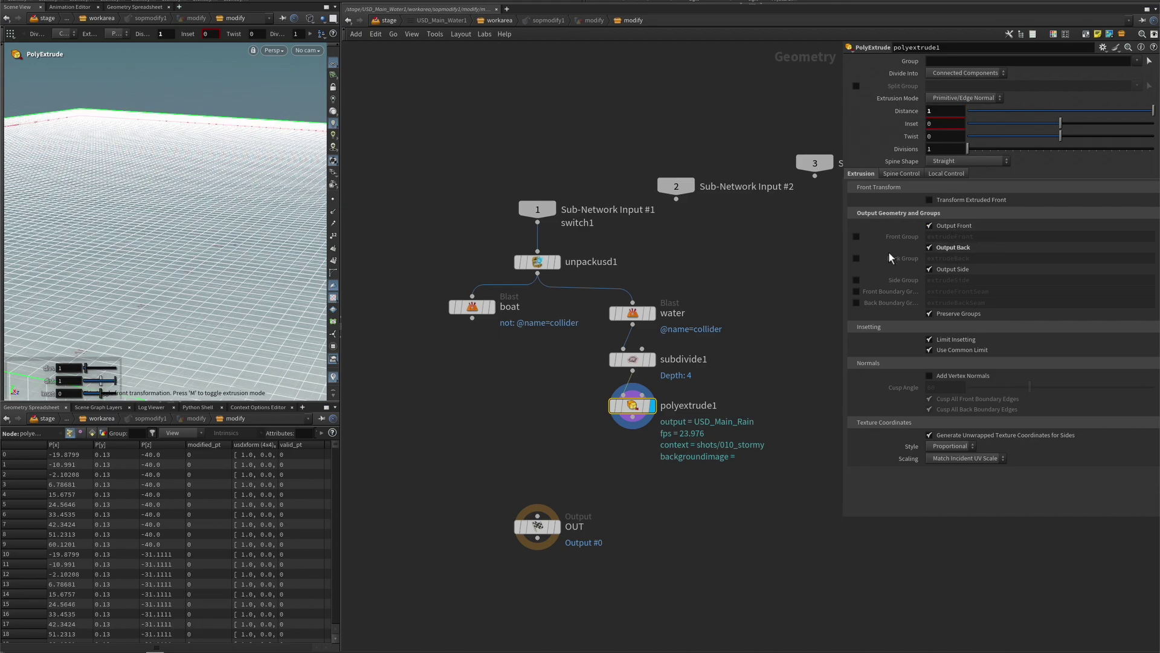
Add a Transform node connected below the PolyExtrude, display it and set its Y translation to -1
left_click_drag(295, 297, 179, 268, "alt")
left_click(563, 431)
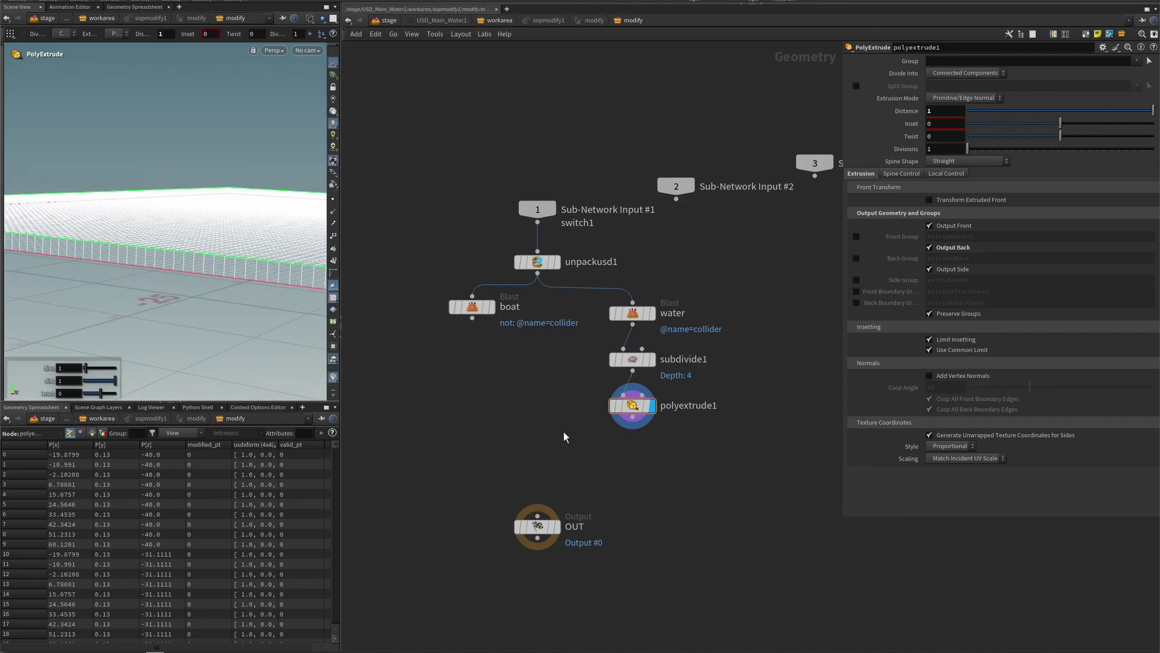
key("Tab")
type("tr")
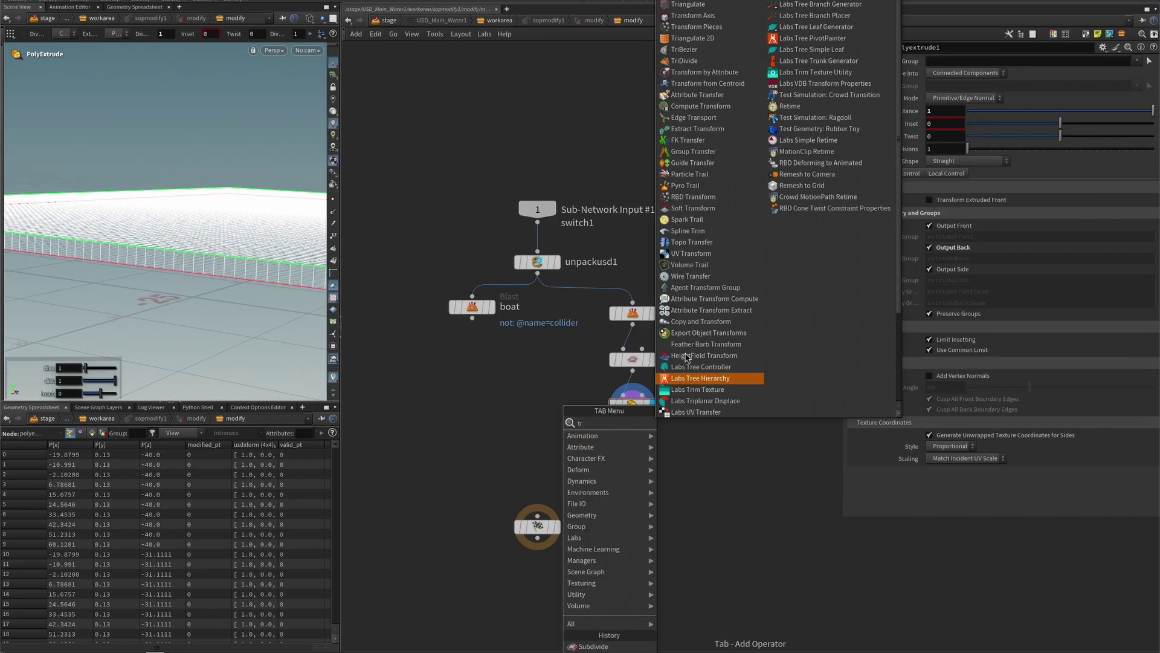
left_click(691, 3)
left_click(643, 448)
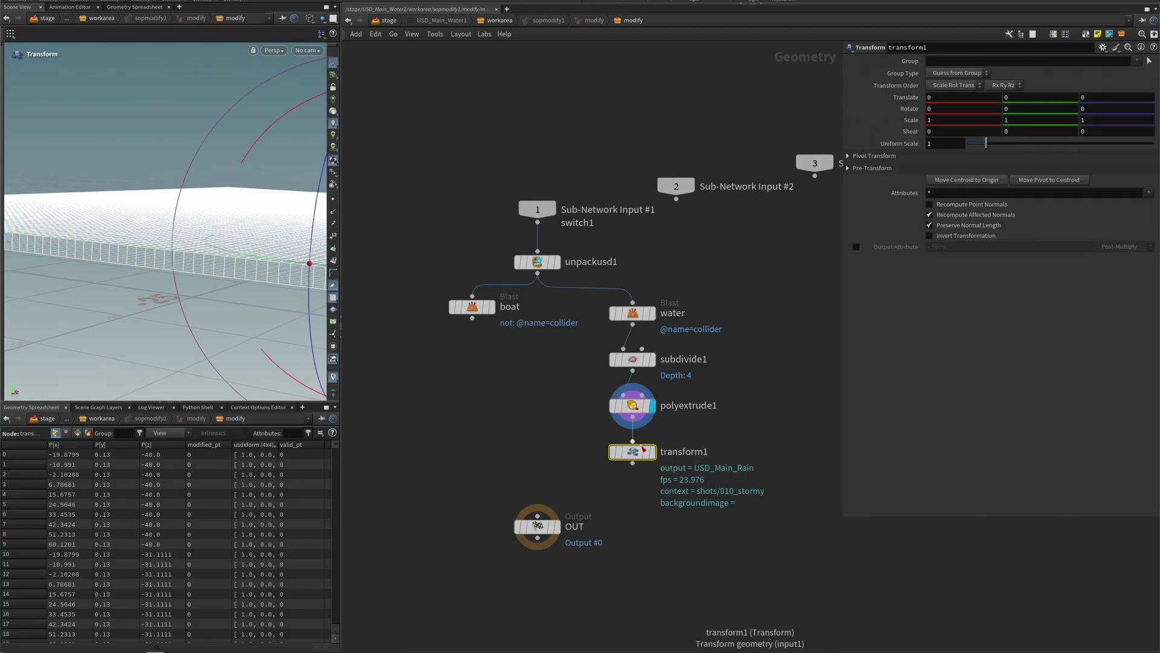
left_click(652, 452)
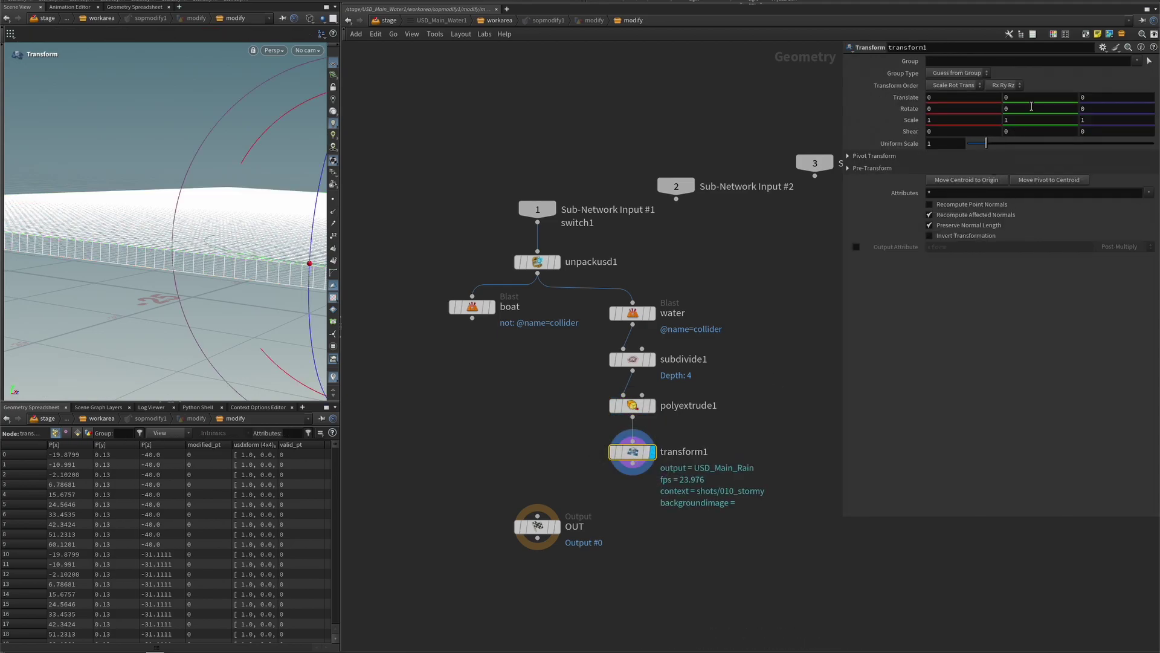
type("-1")
key("Return")
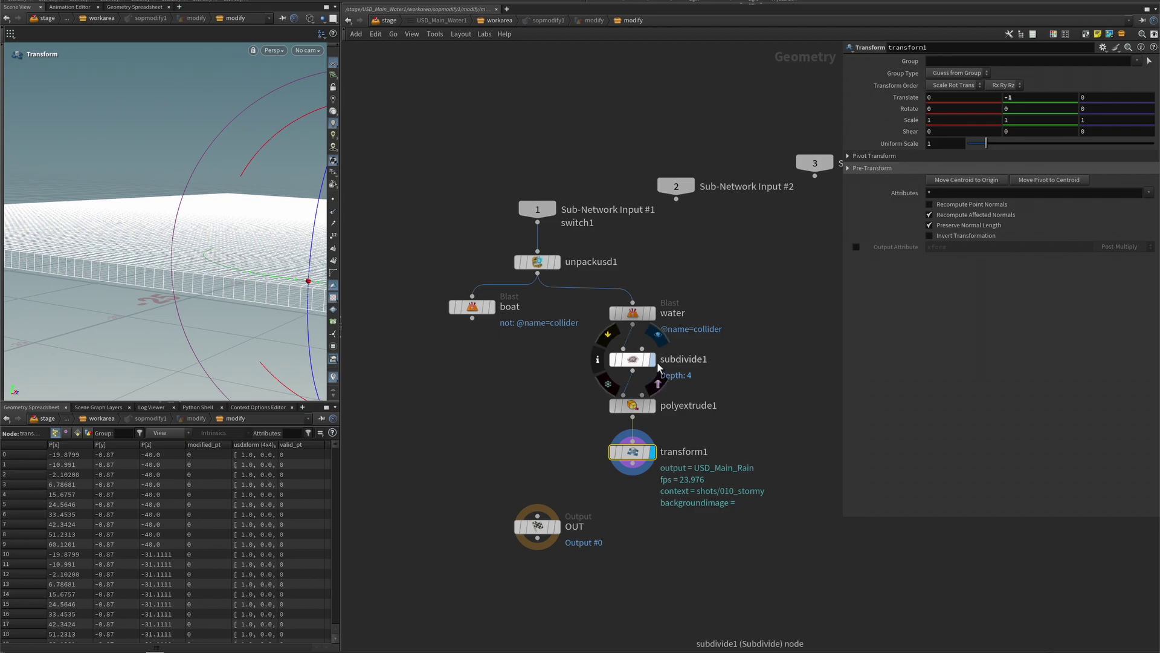
Add a Mountain node connected below the Transform and display it
left_click_drag(546, 542, 542, 566)
middle_click_drag(610, 528, 601, 417)
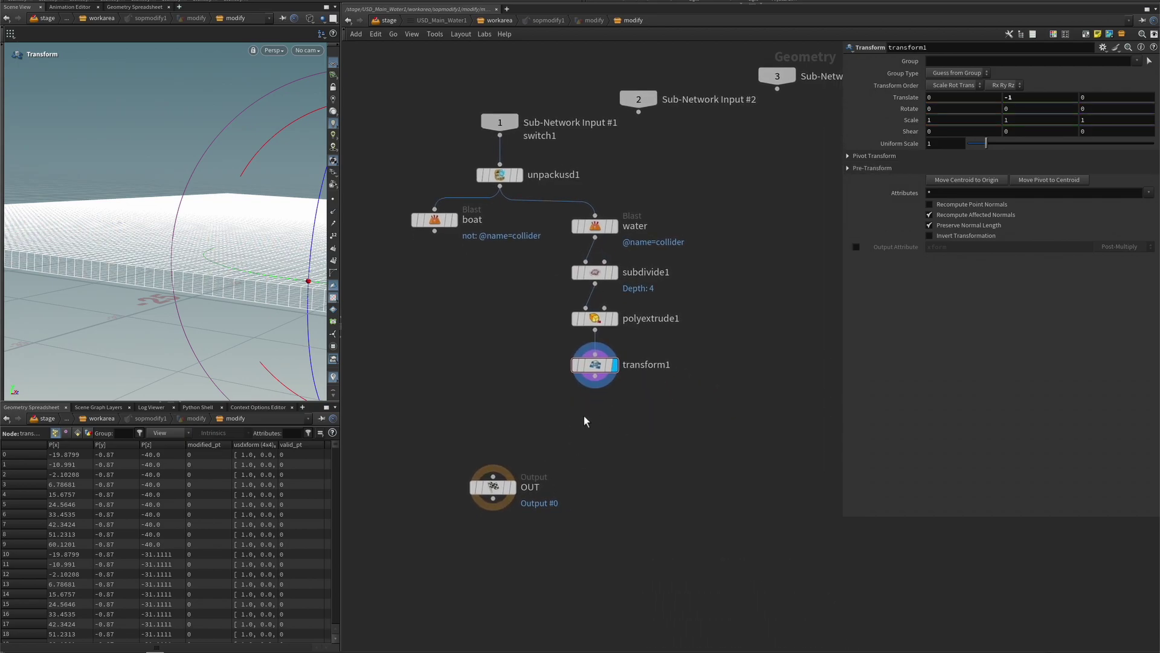
key("Tab")
type("mou")
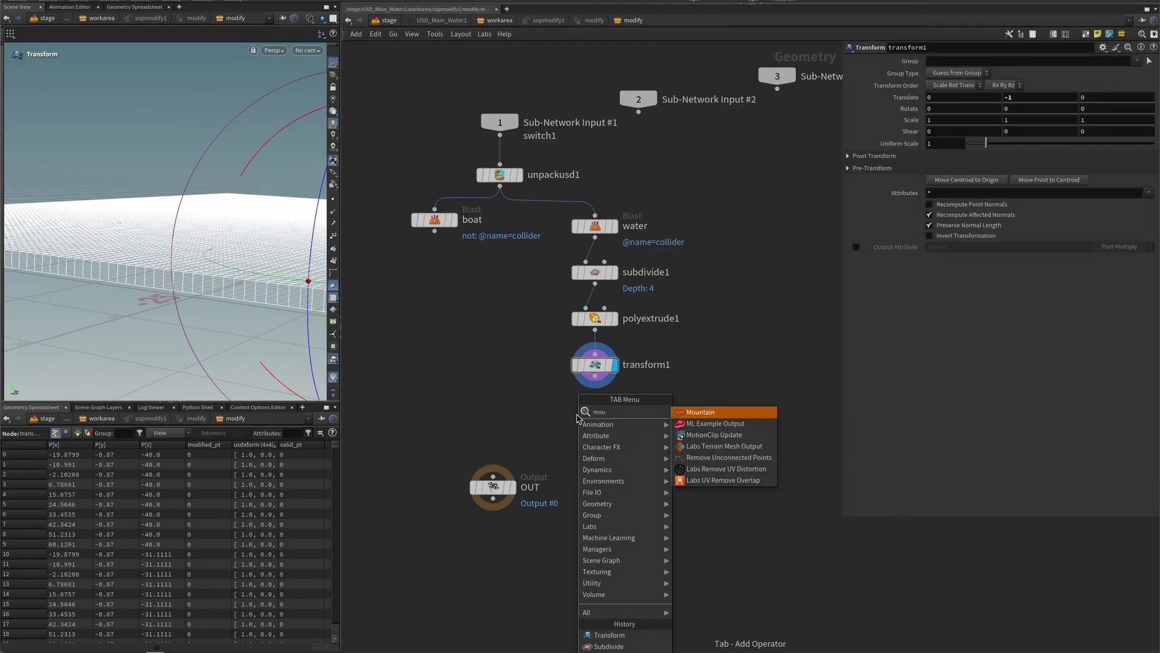
left_click(701, 412)
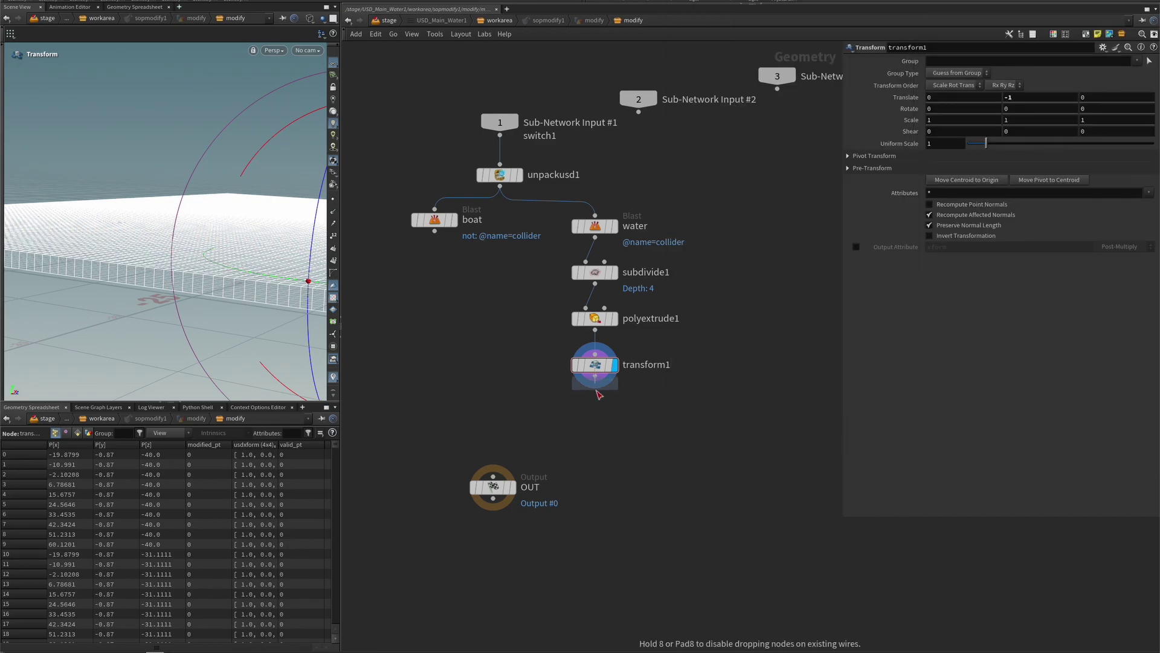
left_click(598, 418)
left_click(614, 414)
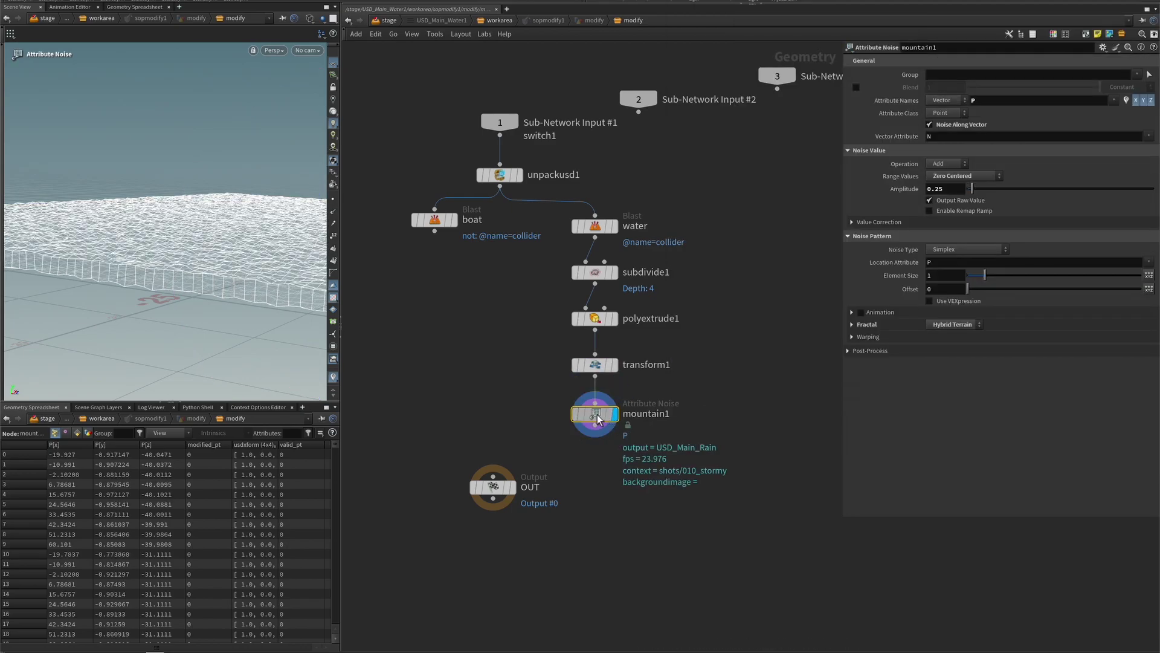
Set the Mountain noise's element size to 0.5 and amplitude to 0.025, and enable its animation
double_click(935, 277)
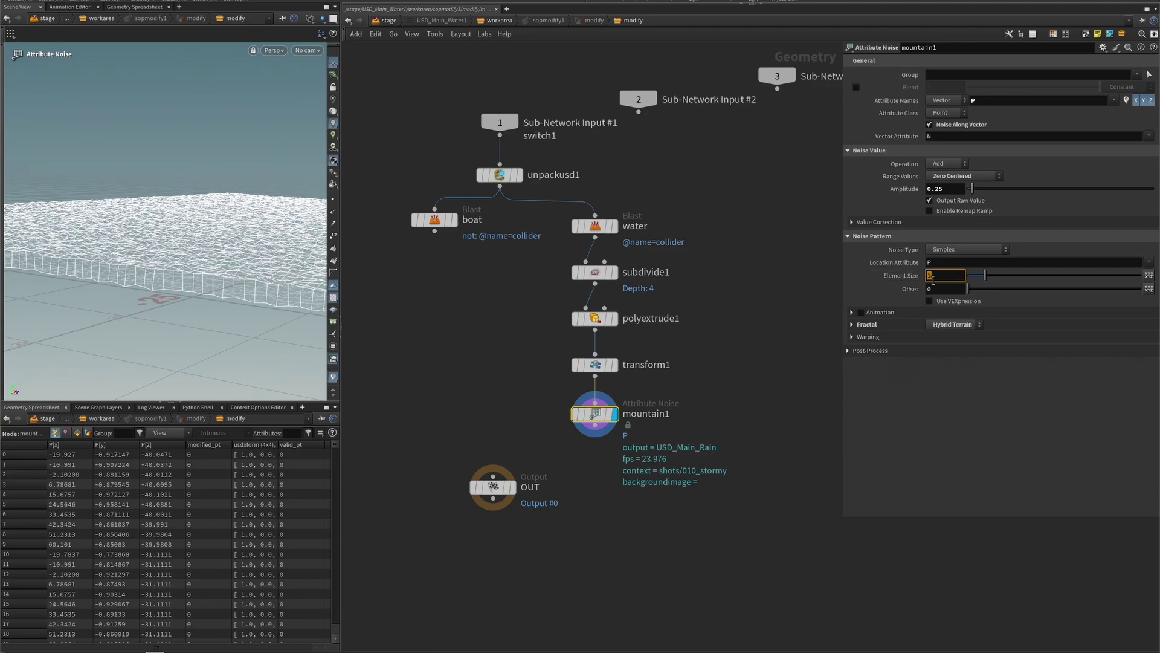
type(".5")
left_click(941, 190)
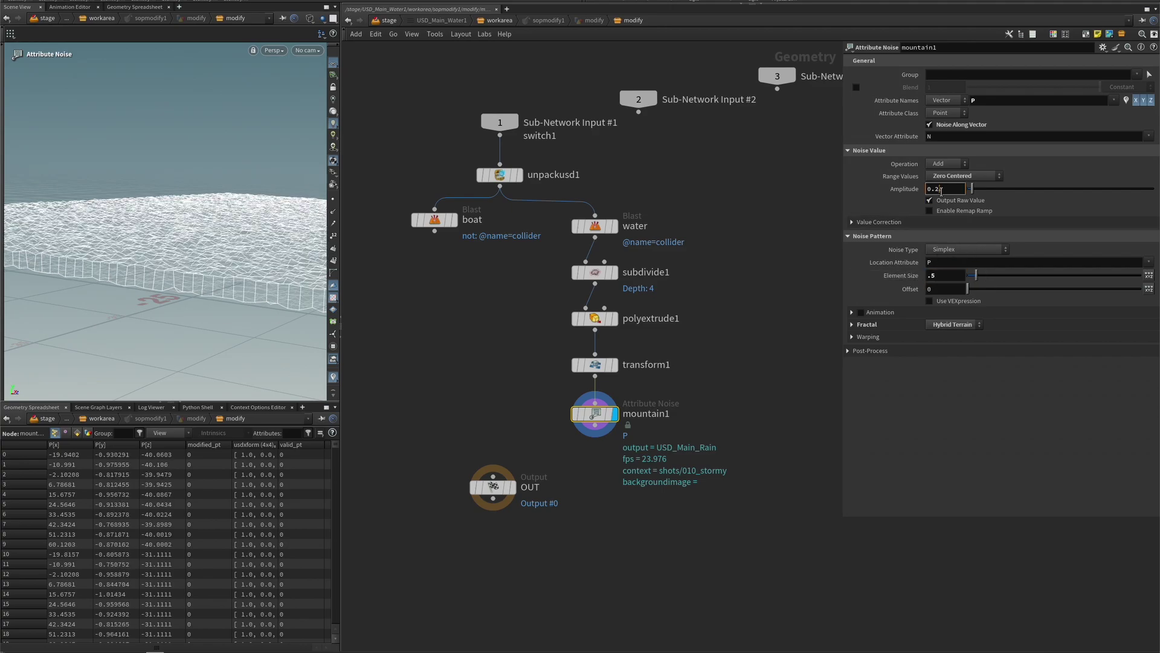
type("025")
key("Return")
left_click_drag(305, 268, 197, 270, "alt")
right_click_drag(158, 265, 267, 246, "alt")
left_click_drag(200, 297, 212, 275, "alt")
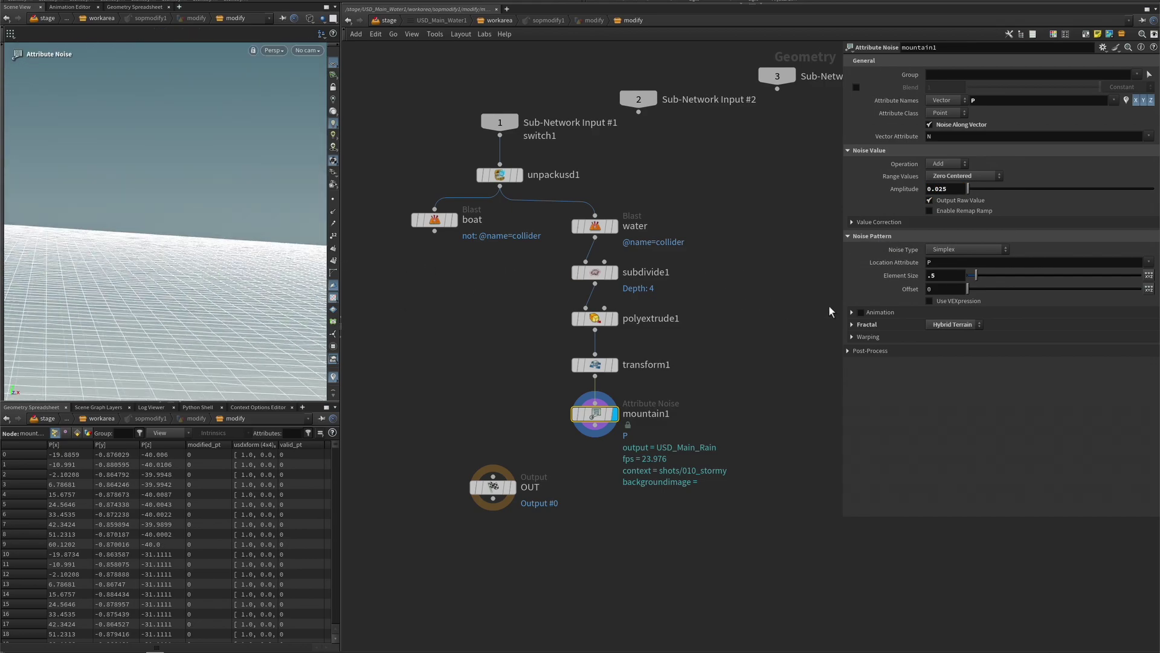
left_click(861, 312)
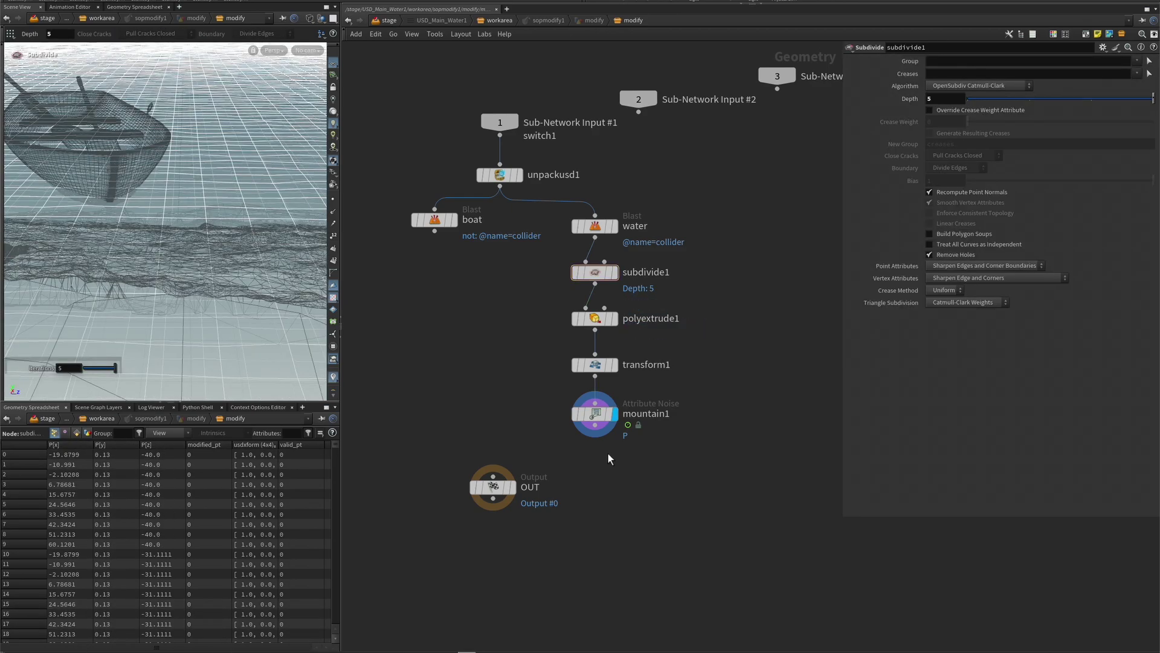
Add a Labs Sine Wave node connected below the Mountain node, align it and display it
key("Tab")
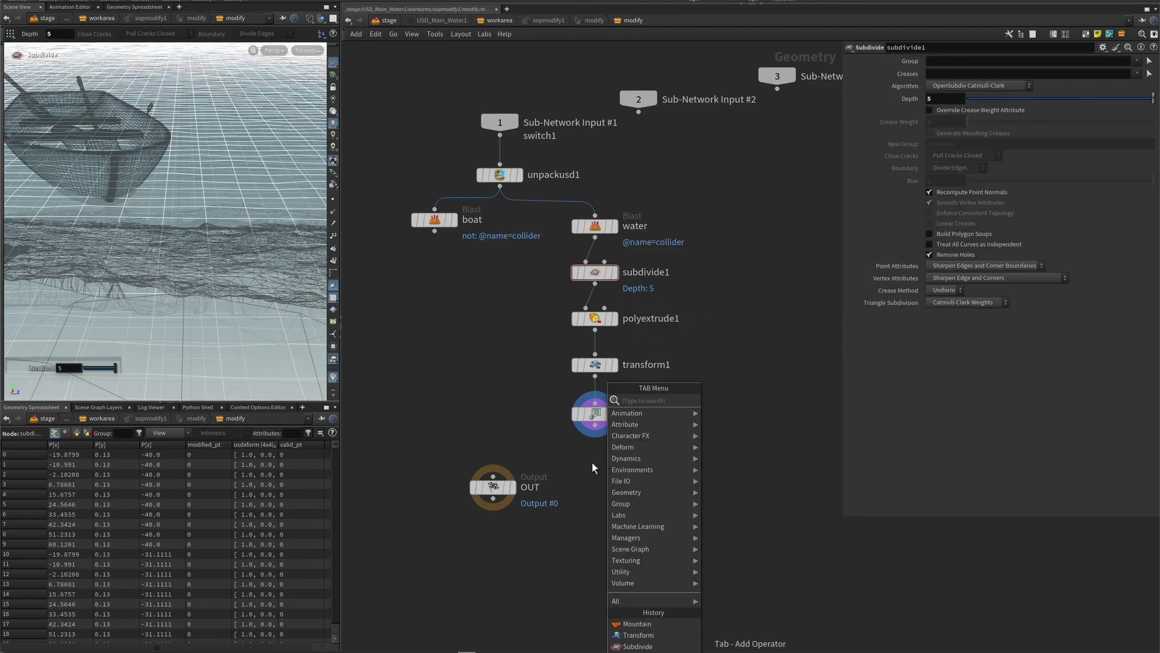
type("usdc")
key("Return")
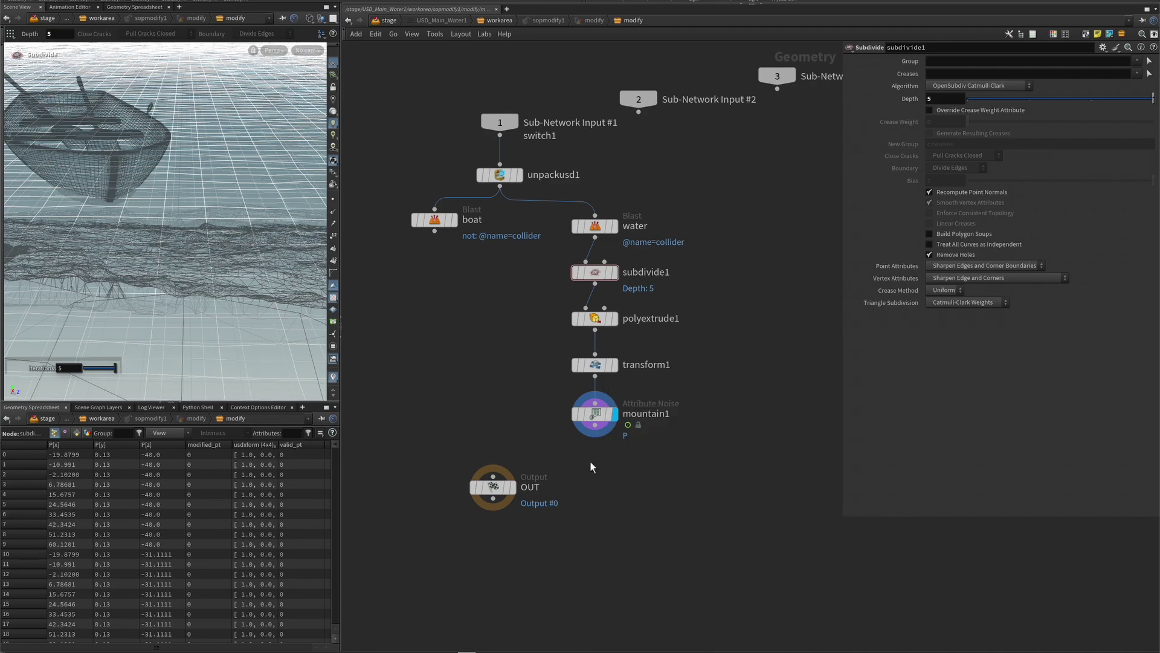
left_click(604, 473)
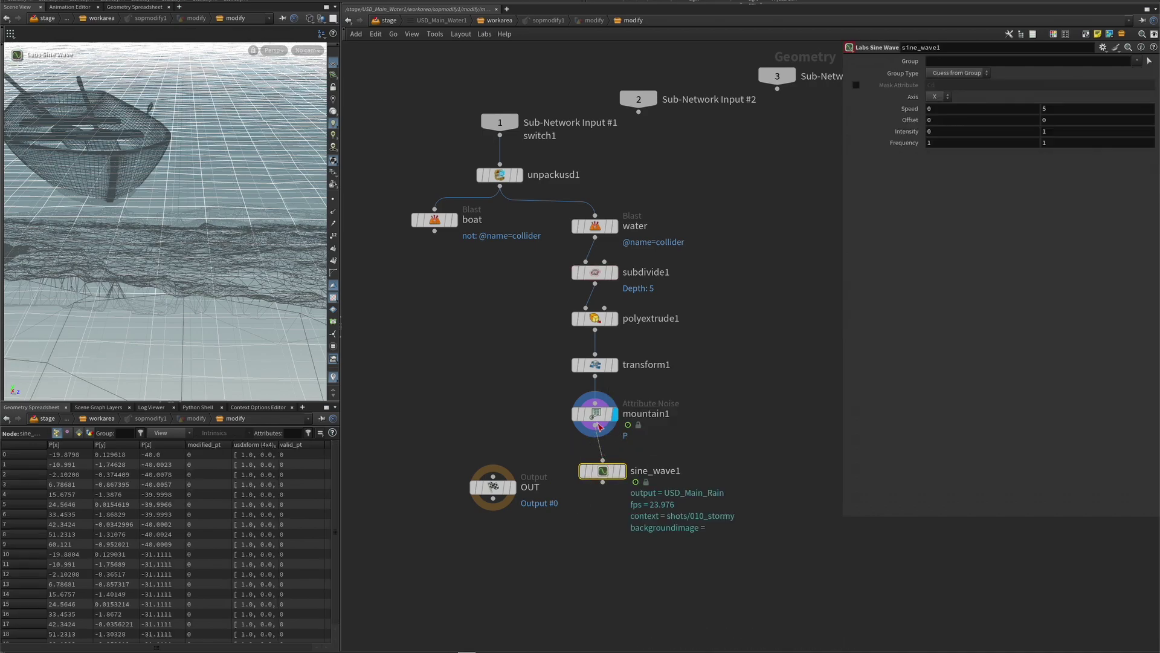
left_click(624, 472)
left_click_drag(592, 470, 585, 456)
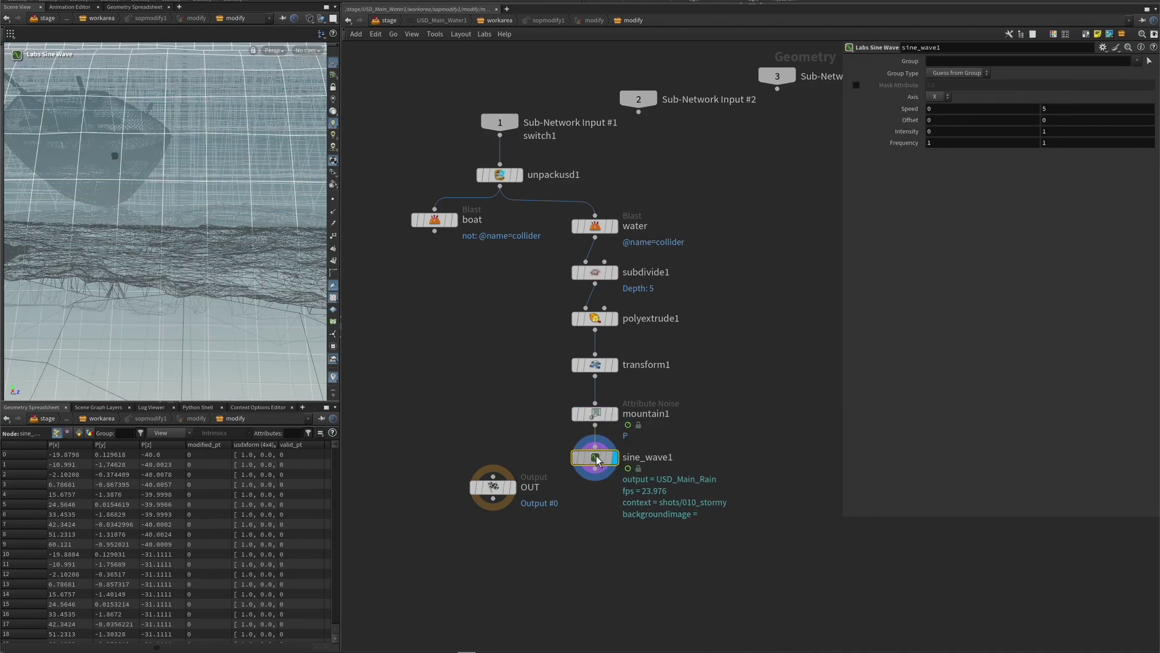
Set the sine wave's second speed value to 3, intensity to 0.02 and frequency to 3
left_click(1076, 113)
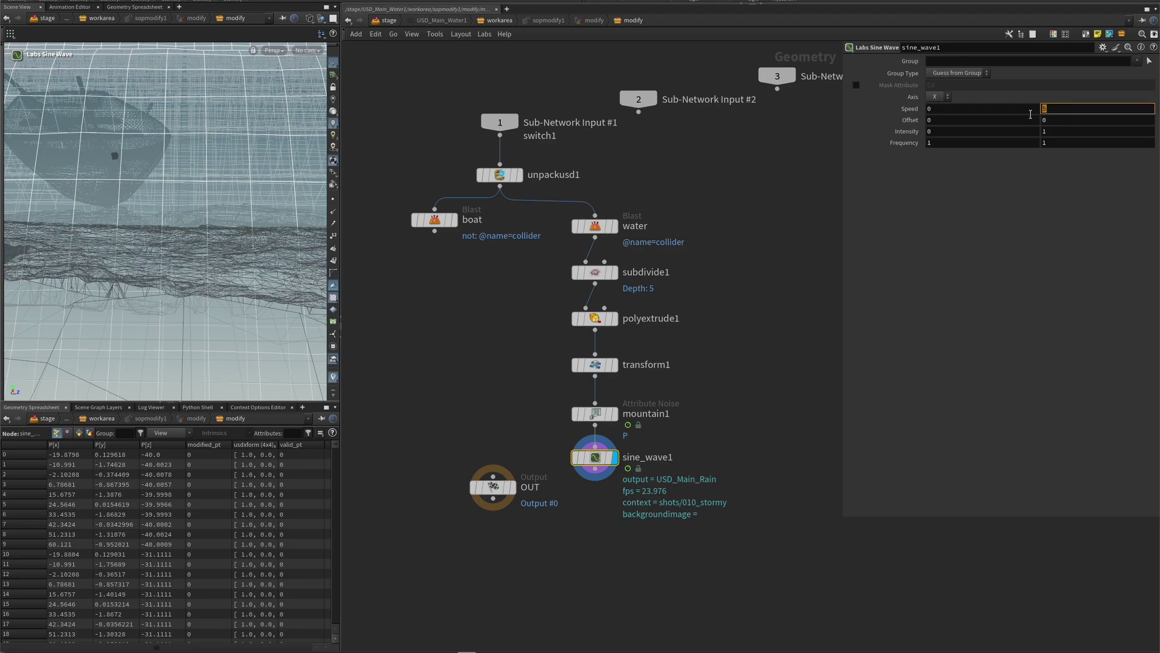
key("Return")
left_click(1062, 132)
type("0.05")
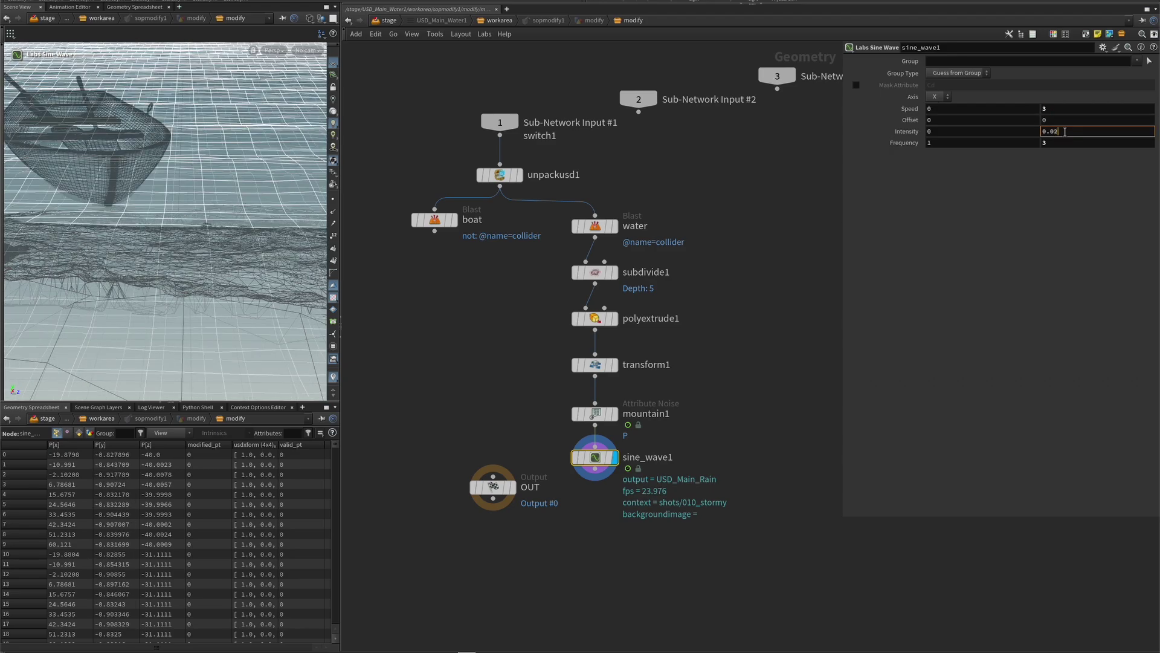
key("Return")
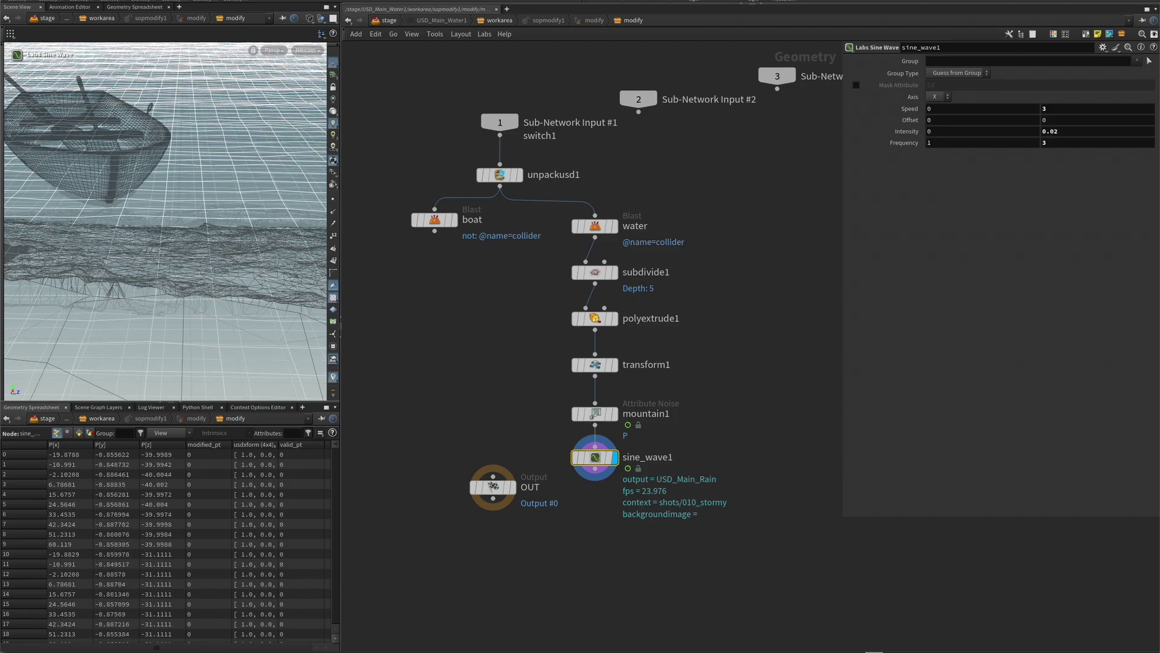
Add a Boolean node with the boat Blast as its first input and the sine wave as its second, and display it
left_click(472, 326)
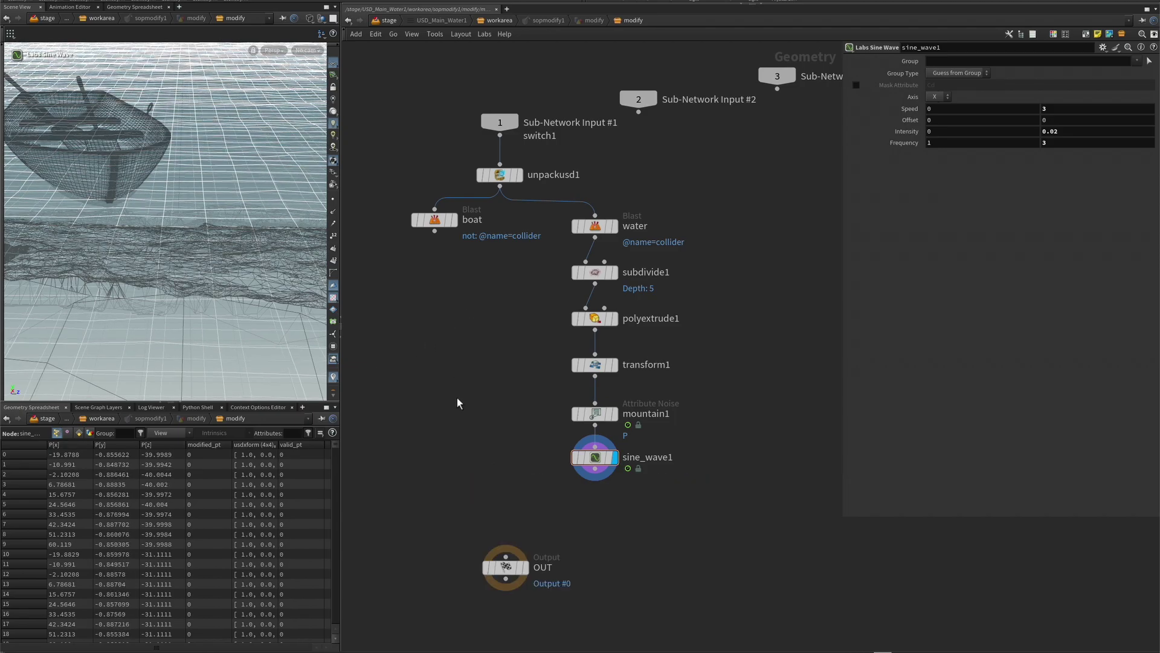
mouse_move(208, 136)
left_mouse_down("alt")
mouse_move(197, 192)
mouse_move(152, 234)
mouse_move(207, 225)
mouse_move(193, 224)
mouse_move(189, 194)
left_mouse_up("alt")
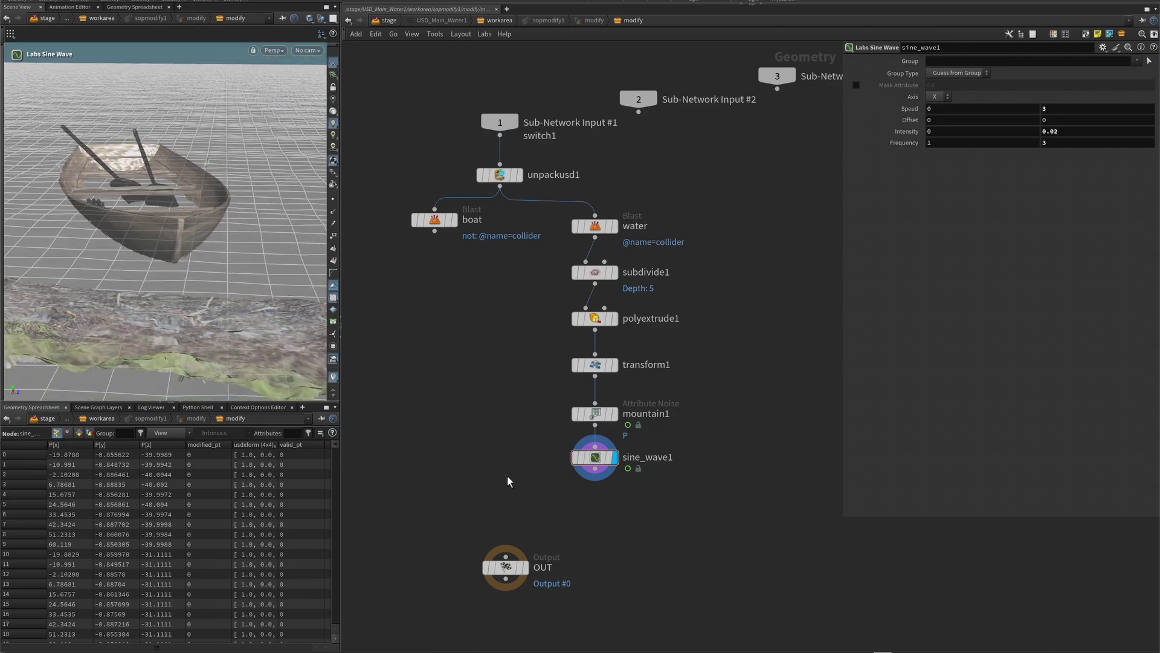
key("Tab")
type("boo")
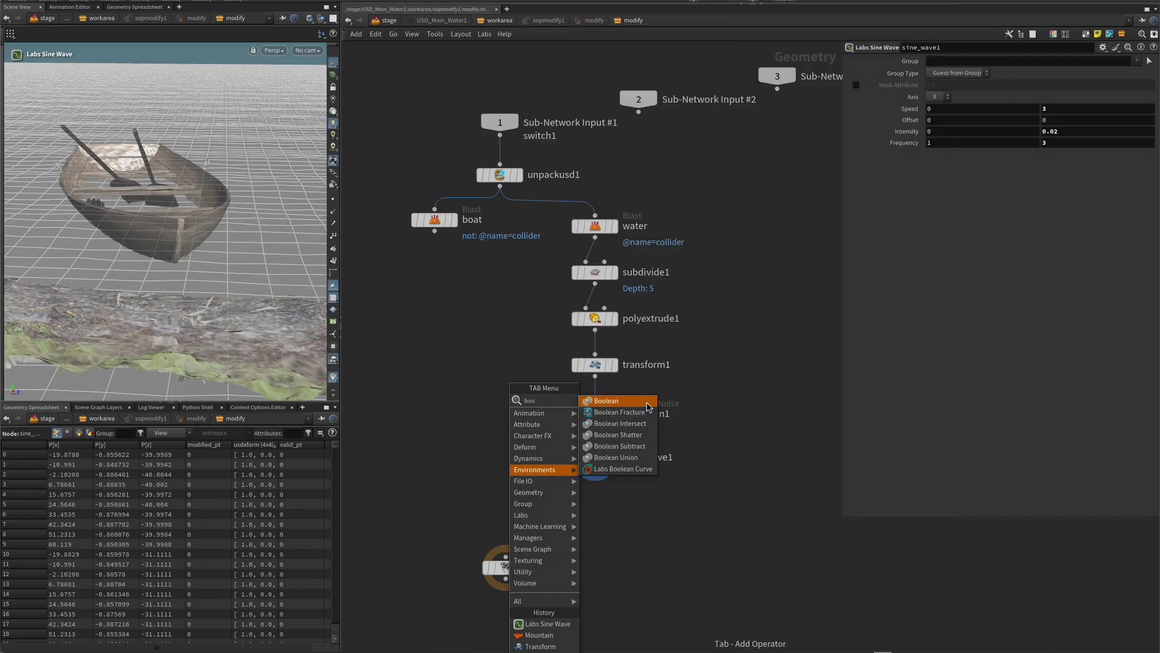
left_click(629, 400)
left_click(507, 505)
left_click_drag(503, 496, 435, 232)
left_click_drag(522, 495, 596, 468)
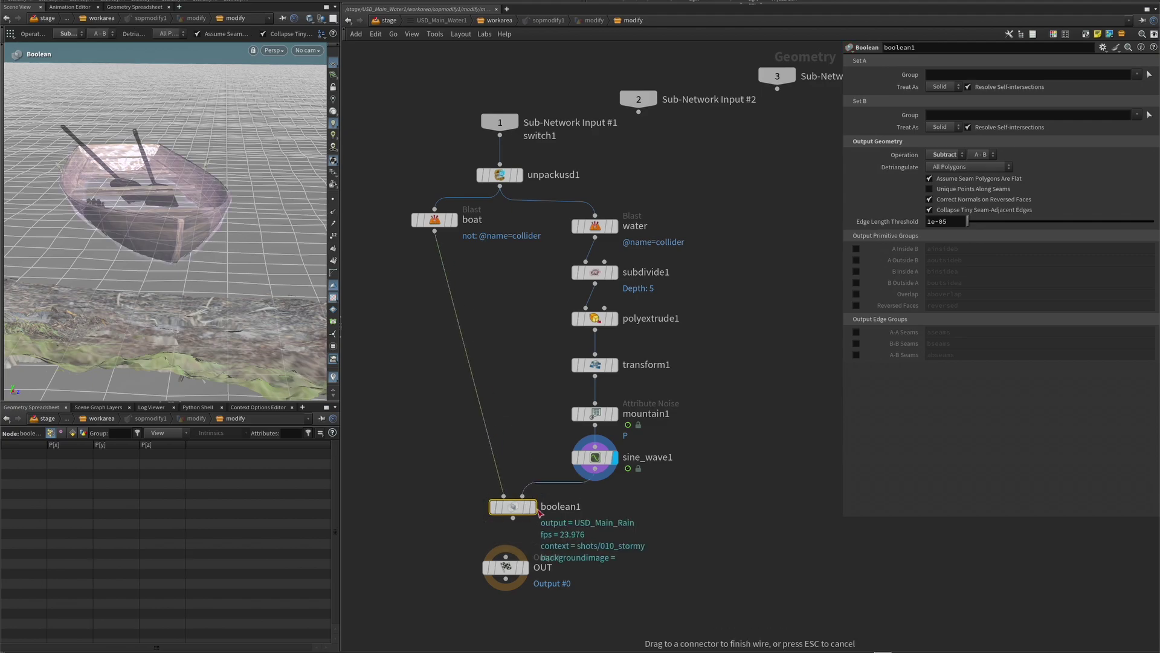
left_click(534, 507)
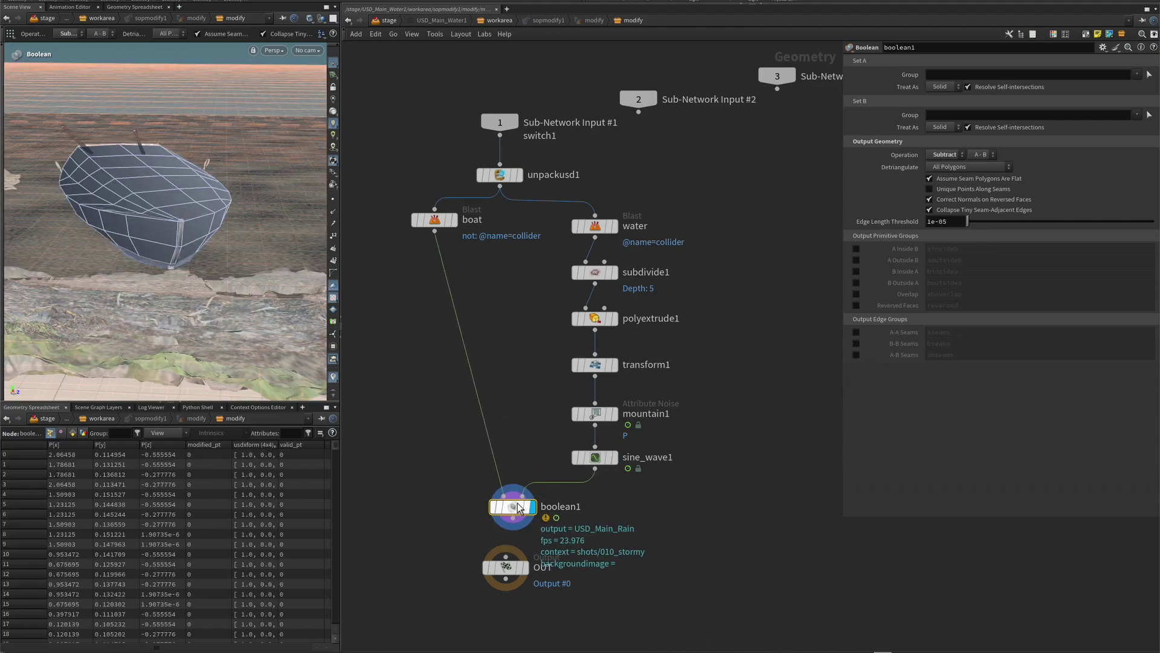
Set the Boolean subtraction to B - A so that the boat is cut out of the water
left_click(980, 155)
left_click(984, 176)
left_click(494, 255)
left_click_drag(255, 213, 207, 220, "alt")
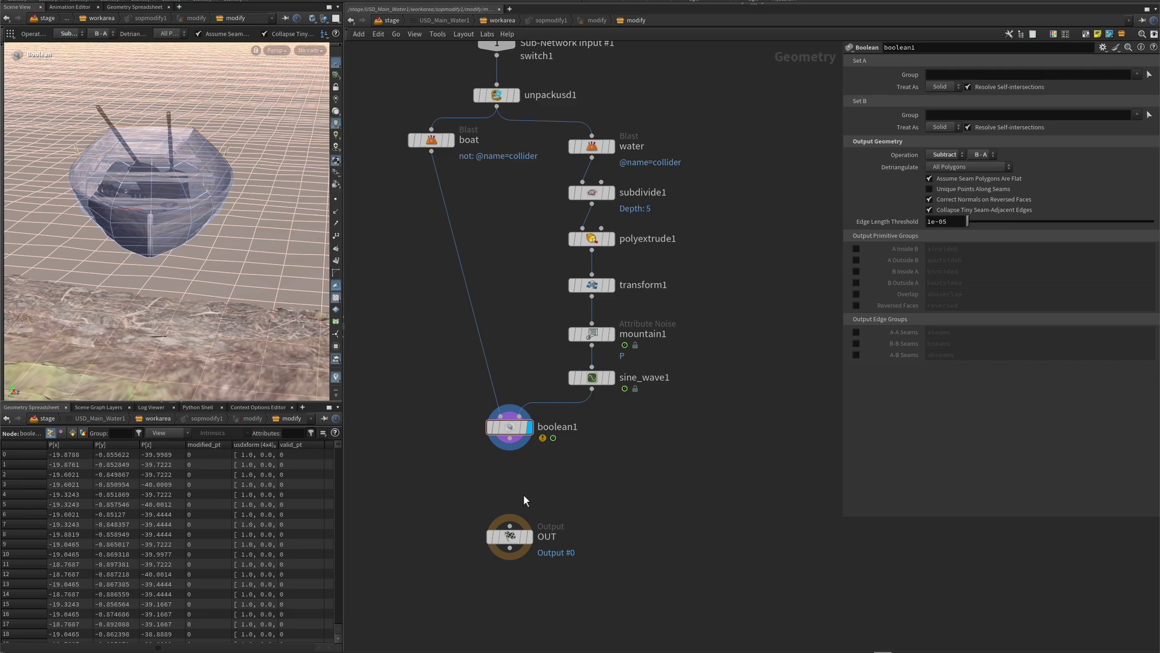
Add a Pack node between the Boolean and the OUT node, and display OUT
left_click_drag(513, 536, 513, 560)
mouse_move(512, 429)
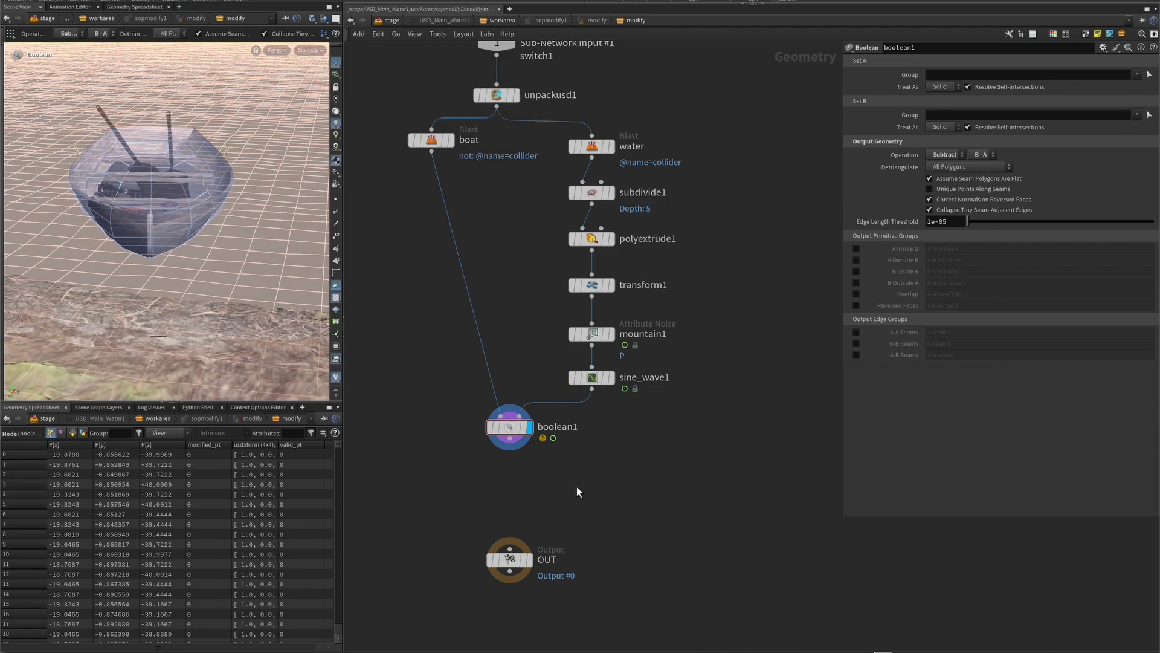
key("Tab")
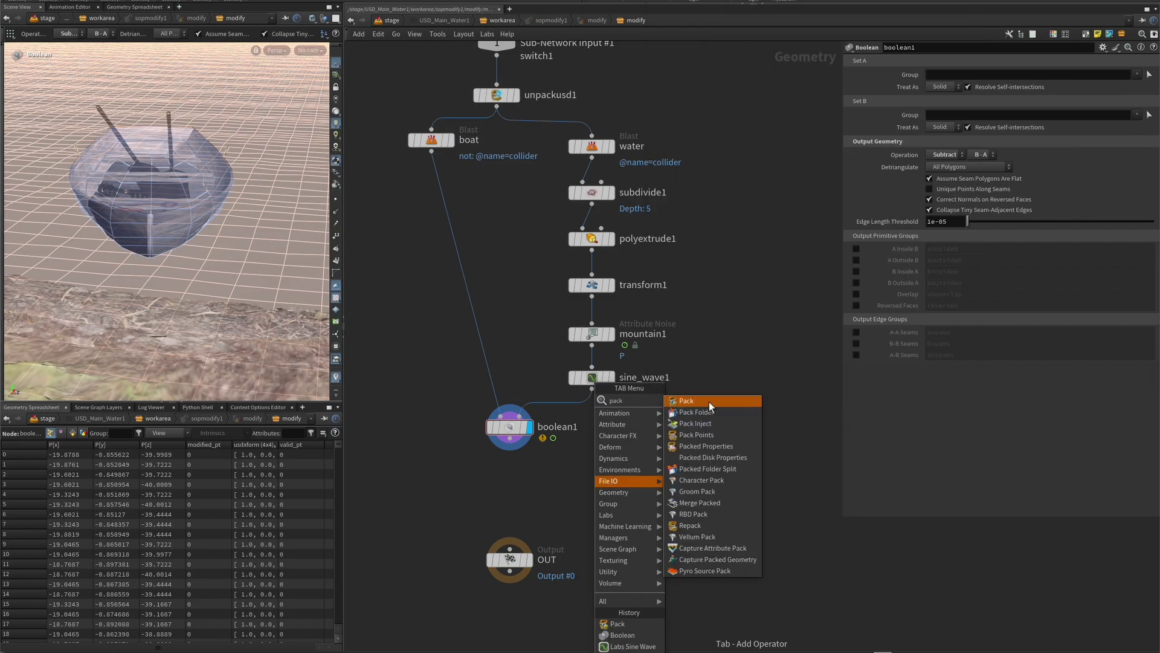
left_click(709, 401)
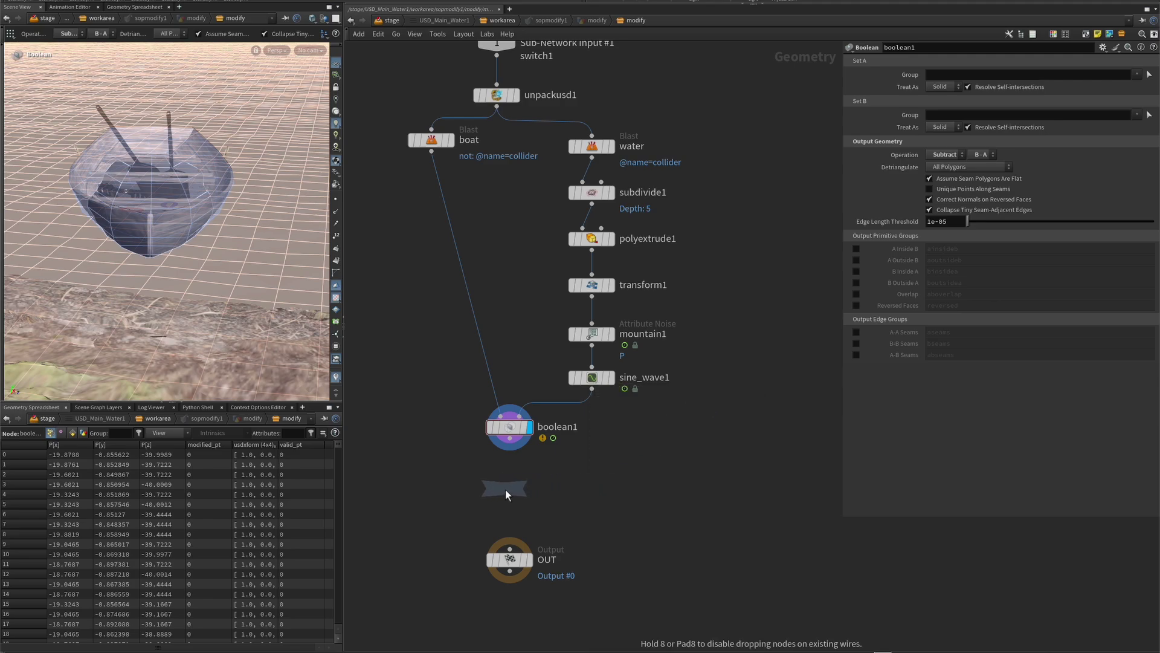
left_click(510, 501)
left_click_drag(510, 490, 510, 438)
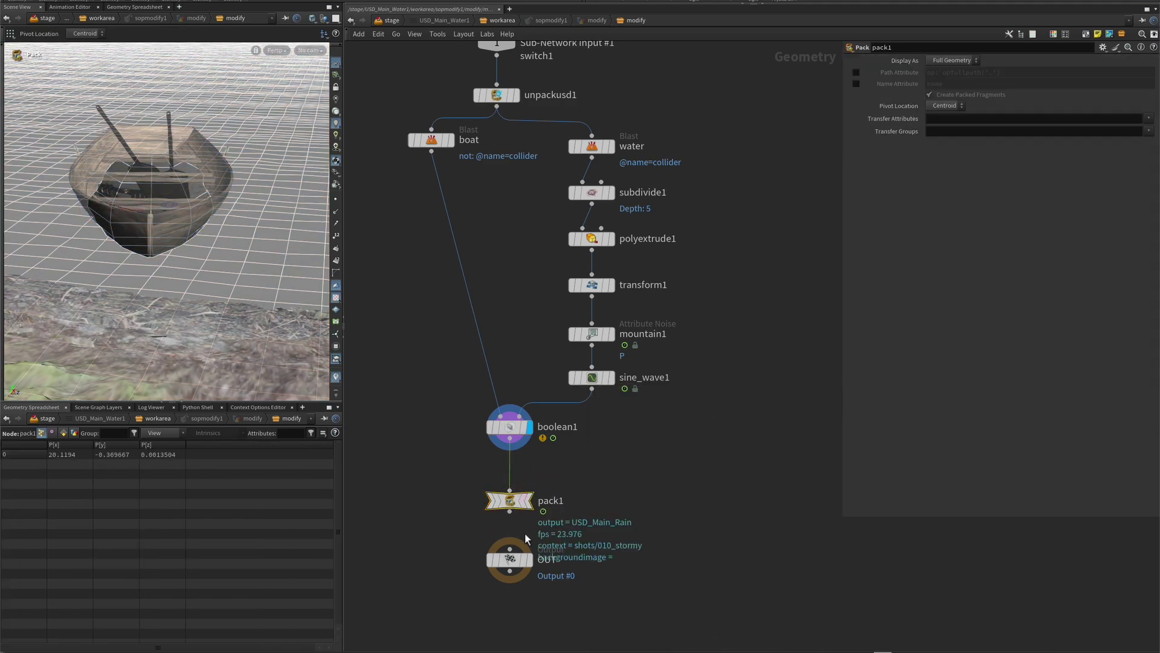
left_click(530, 559)
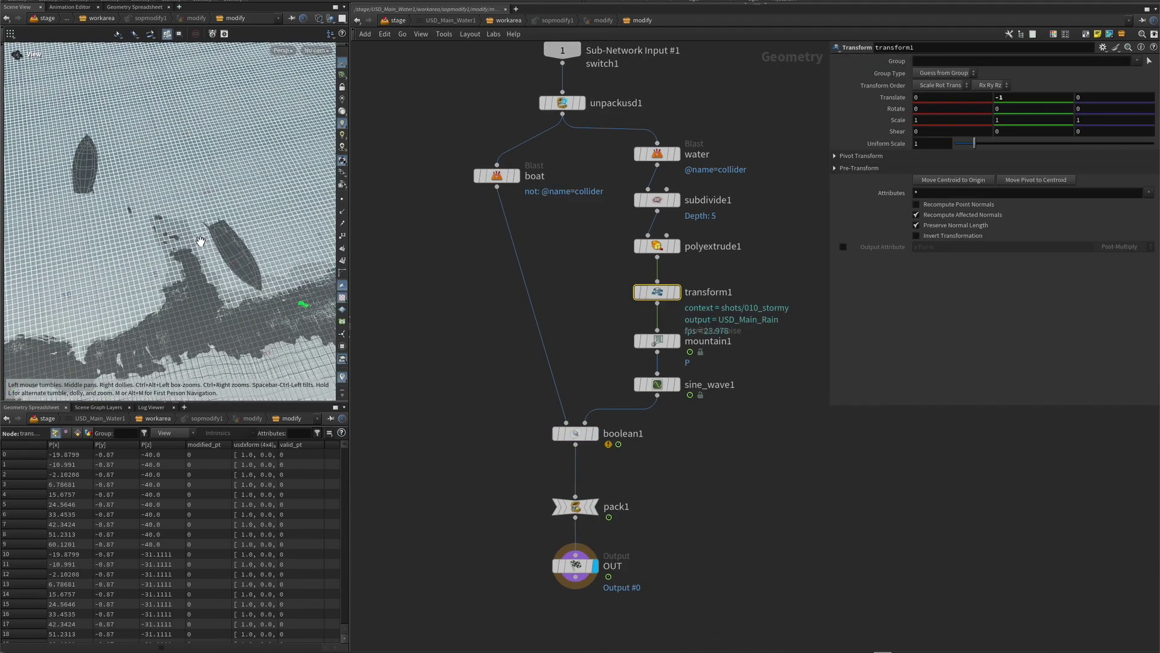
left_click_drag(200, 242, 239, 236)
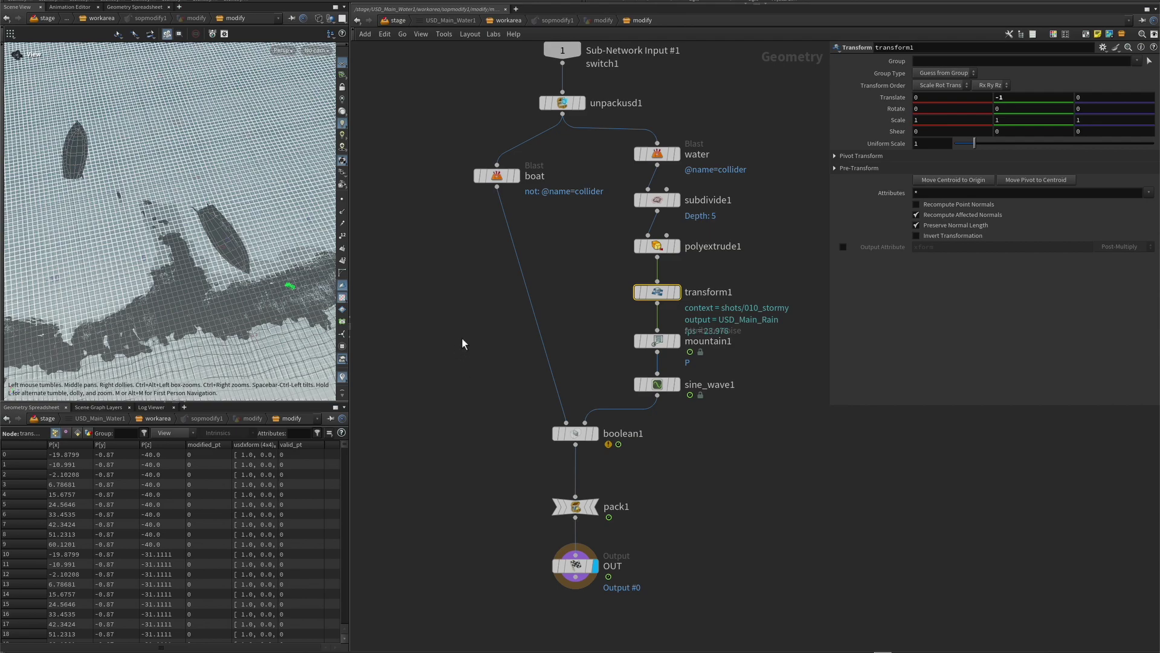
Return to the workarea network and examine the modified water around the boats and shore from several angles
key("u")
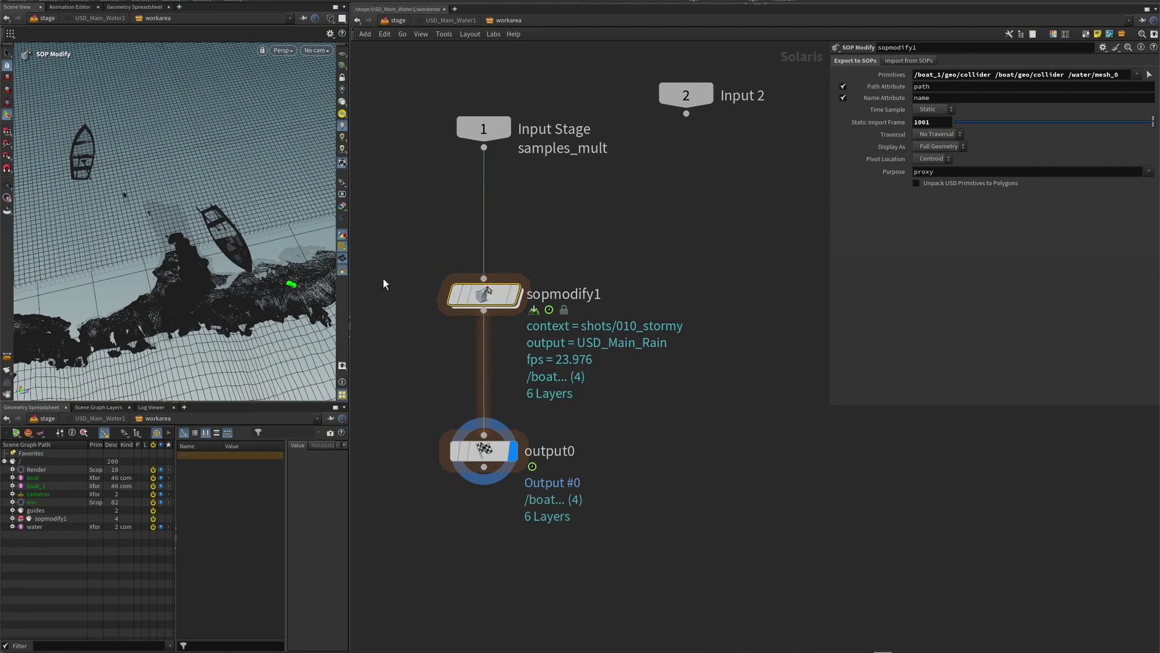
mouse_move(189, 200)
left_mouse_down("alt")
mouse_move(205, 215)
mouse_move(311, 228)
mouse_move(232, 196)
left_mouse_up("alt")
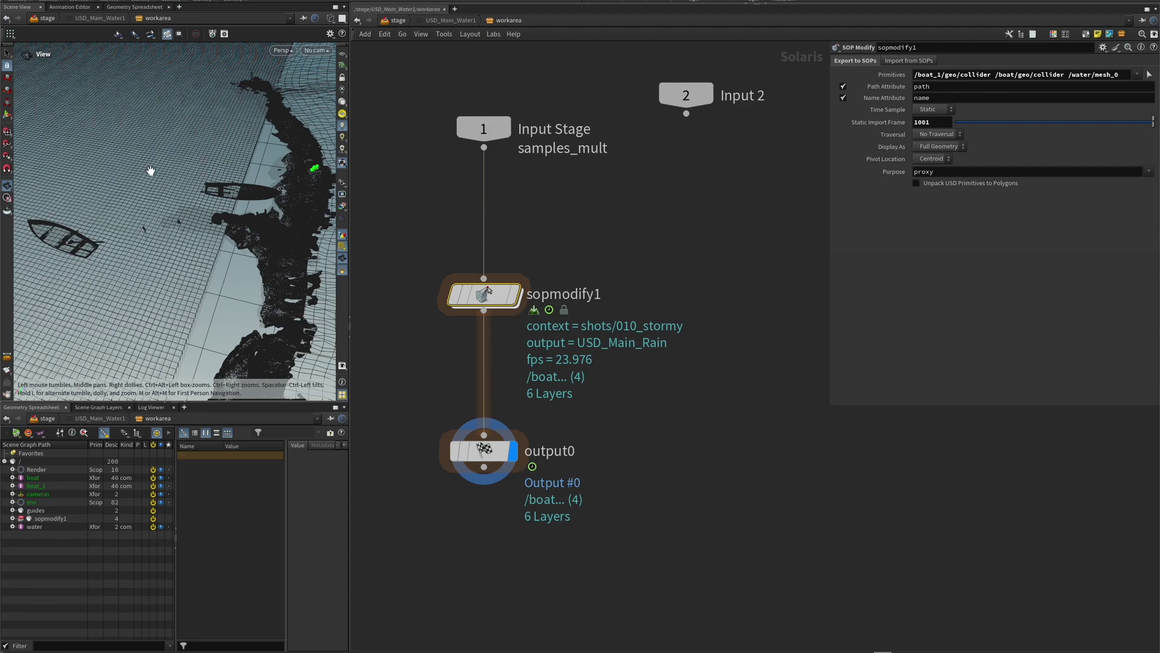
middle_click_drag(107, 157, 274, 178)
mouse_move(166, 177)
middle_mouse_down()
mouse_move(297, 191)
mouse_move(176, 174)
middle_mouse_up()
middle_click_drag(279, 191, 160, 161)
left_click_drag(161, 161, 181, 186)
middle_click_drag(181, 187, 121, 188)
left_click_drag(218, 202, 227, 159)
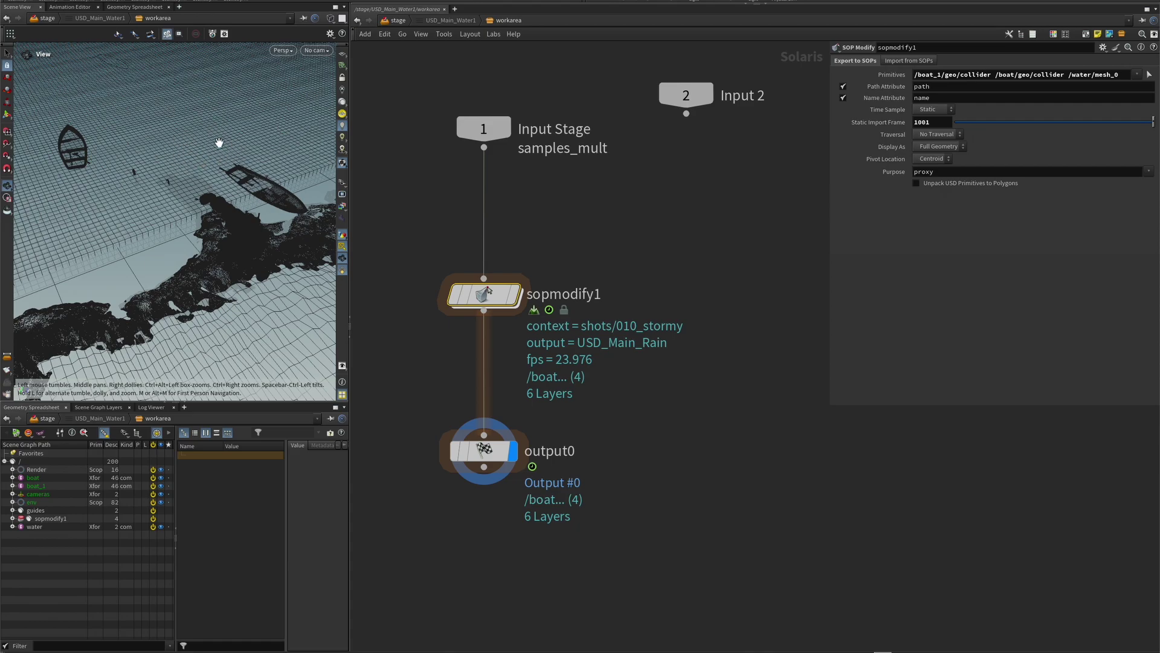
key("Return")
Review the SOP Modify node's Import from SOPs options for input hierarchy transforms and the inverse USD transform
mouse_move(506, 309)
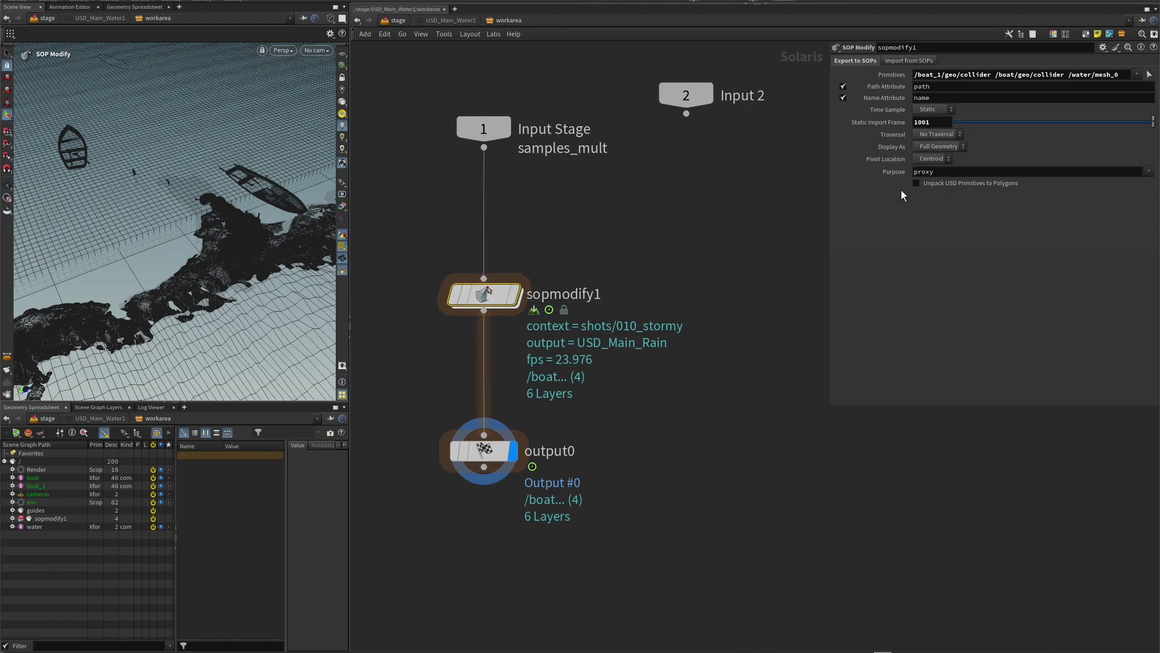
left_click(905, 63)
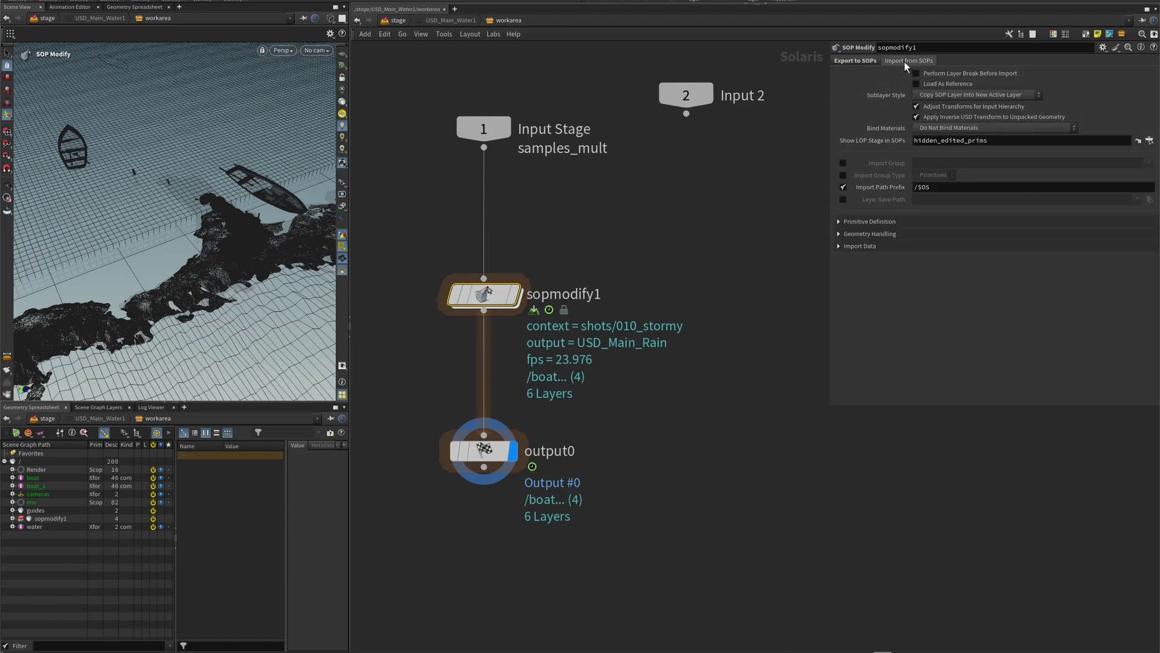
left_click(938, 120)
left_click(990, 107)
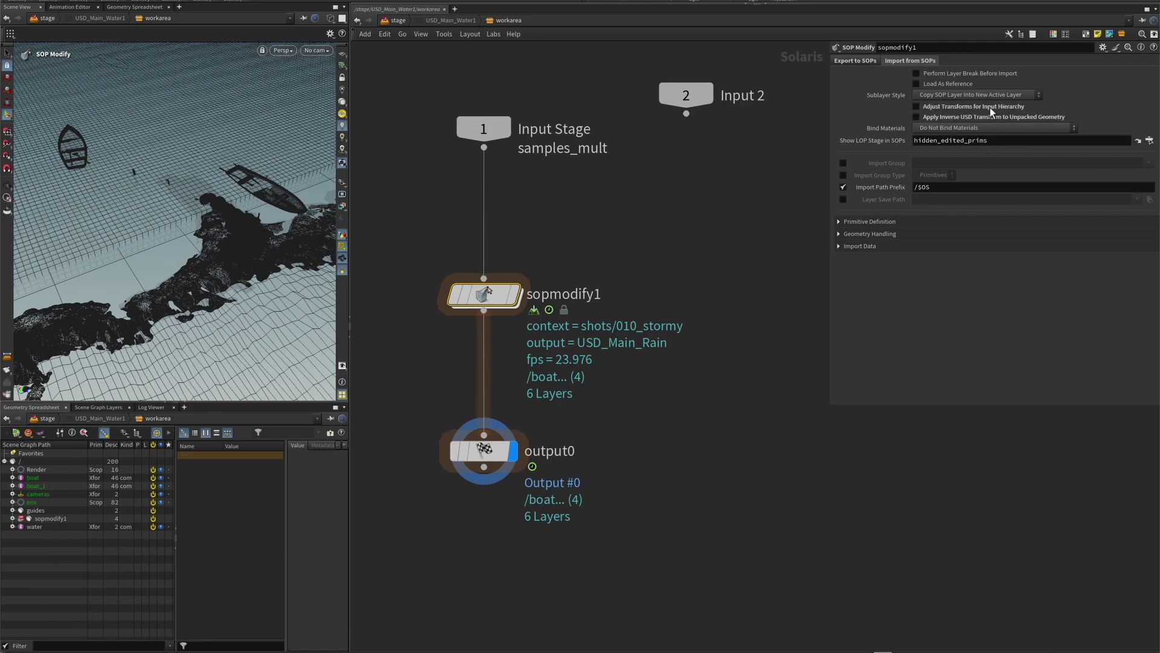
left_click(932, 107)
left_click(934, 117)
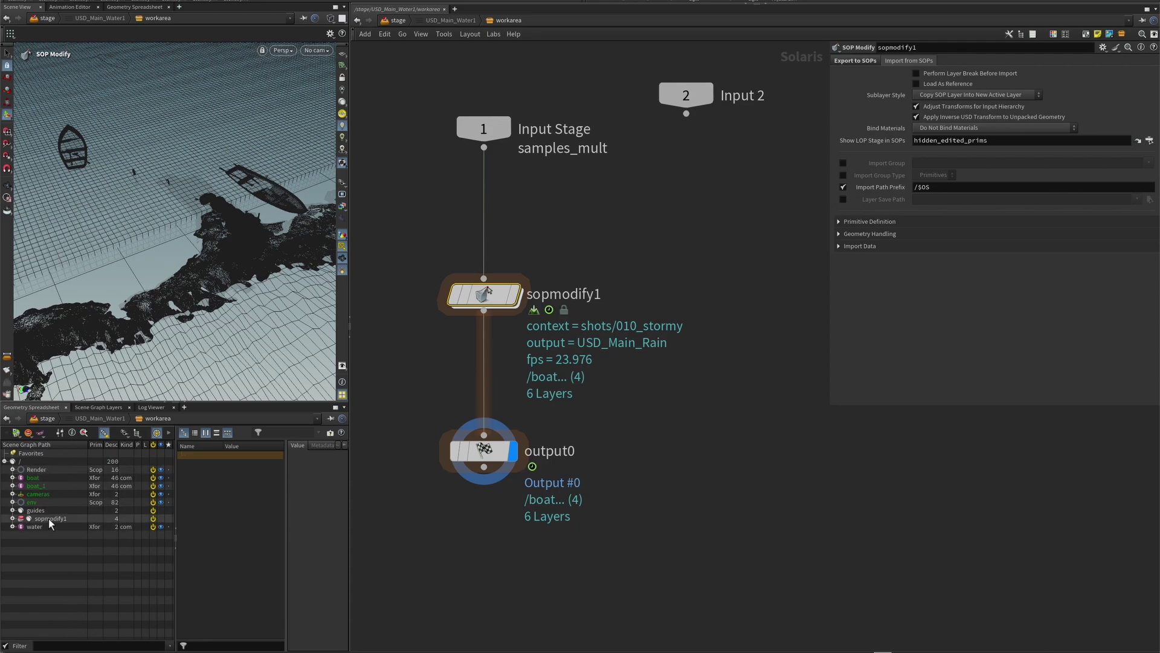
Set the SOP Modify node's Import Path Prefix to /water and check the water primitive's contents in the scene graph
left_click(12, 519)
left_click(12, 518)
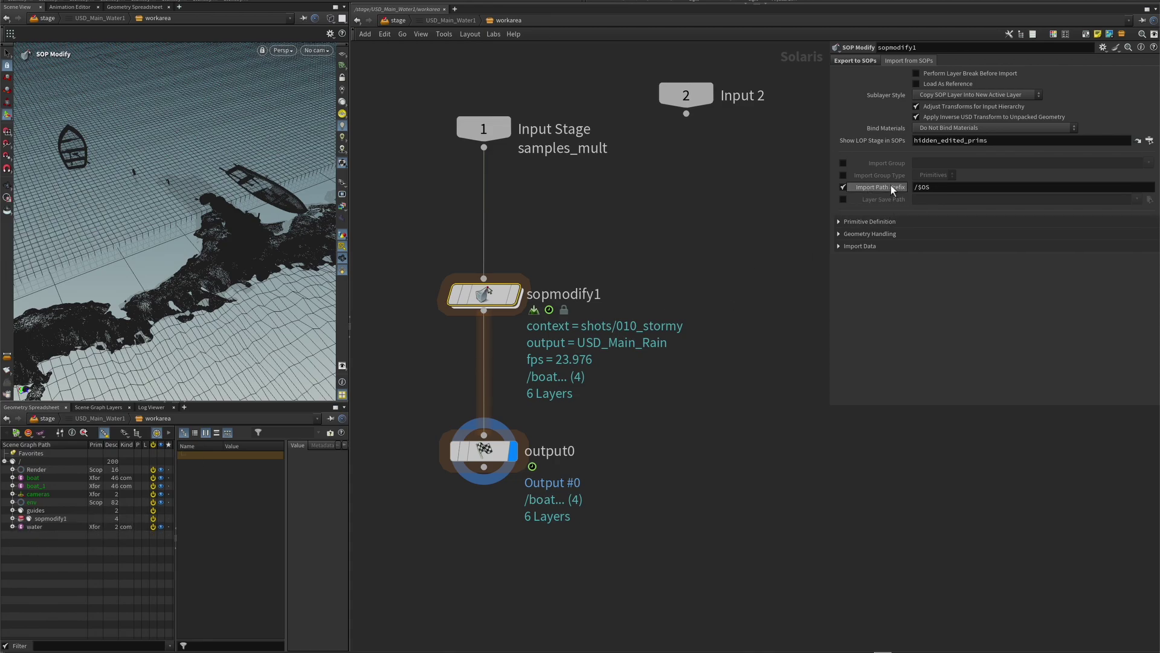
left_click(942, 188)
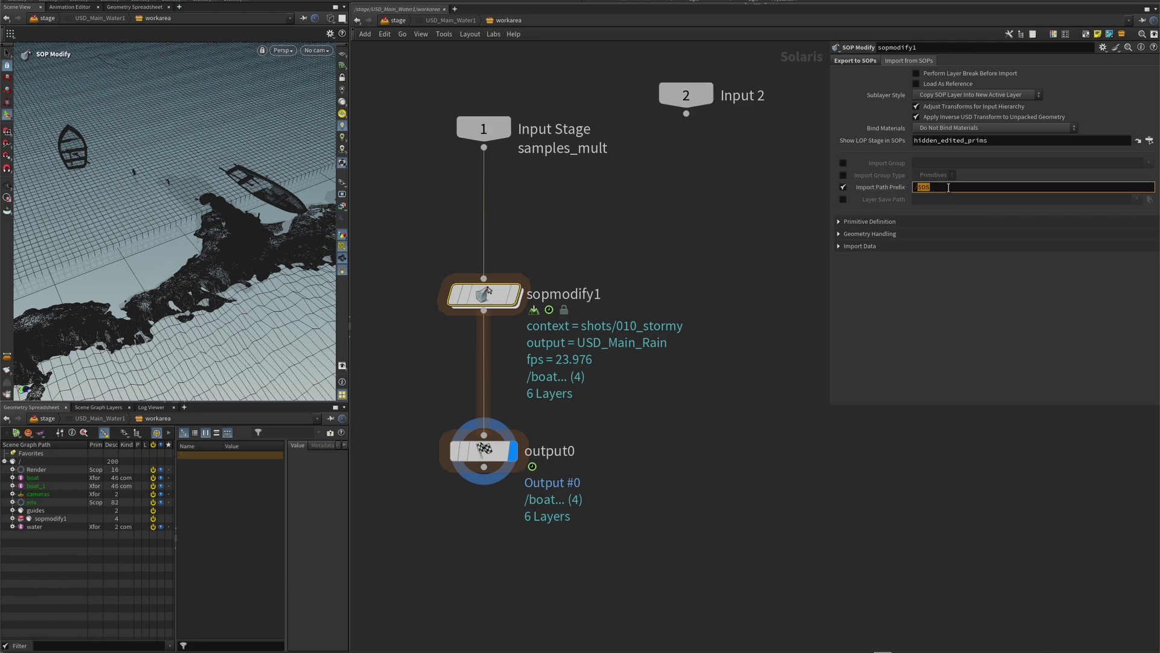
left_click(861, 61)
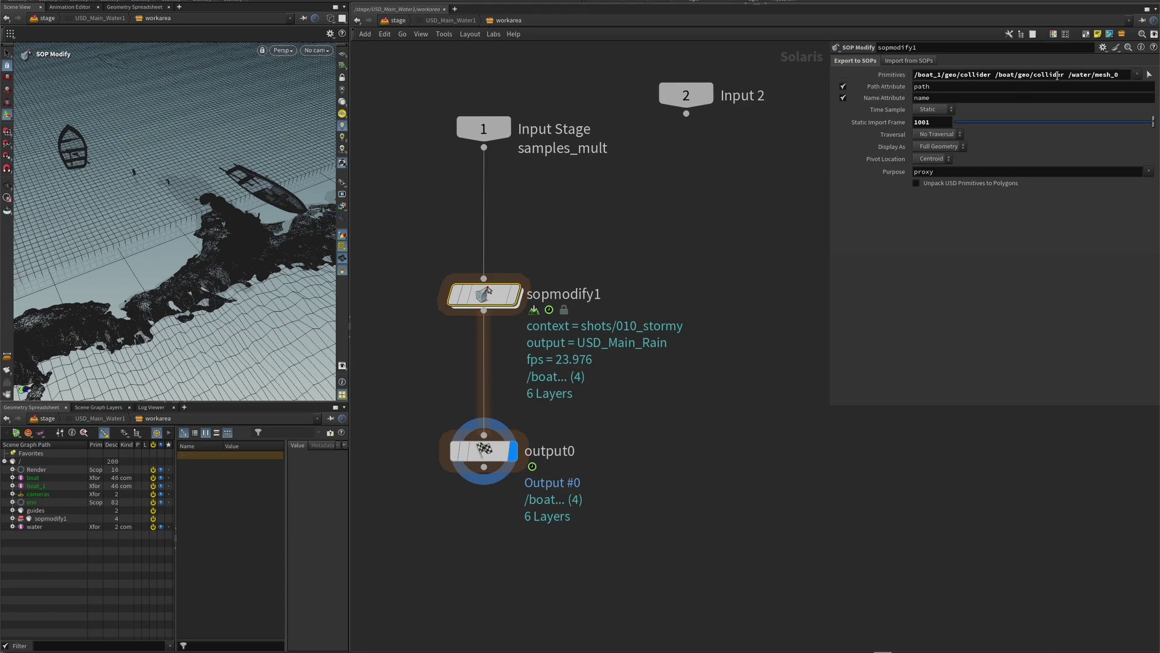
left_click(909, 60)
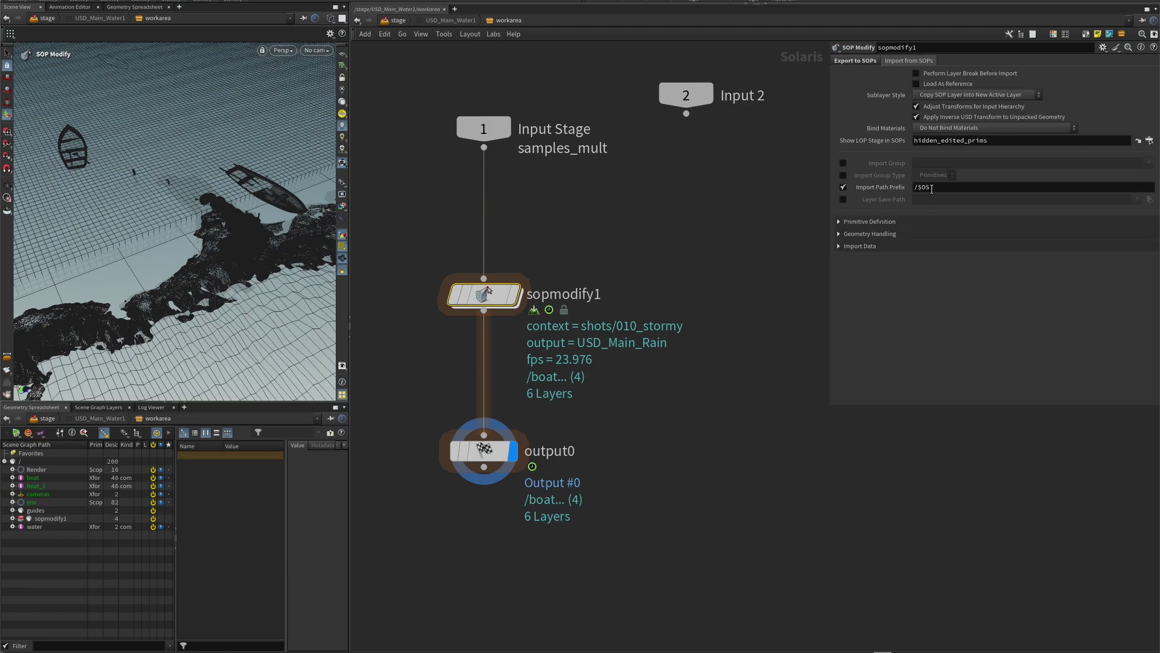
left_click(933, 189)
double_click(929, 189)
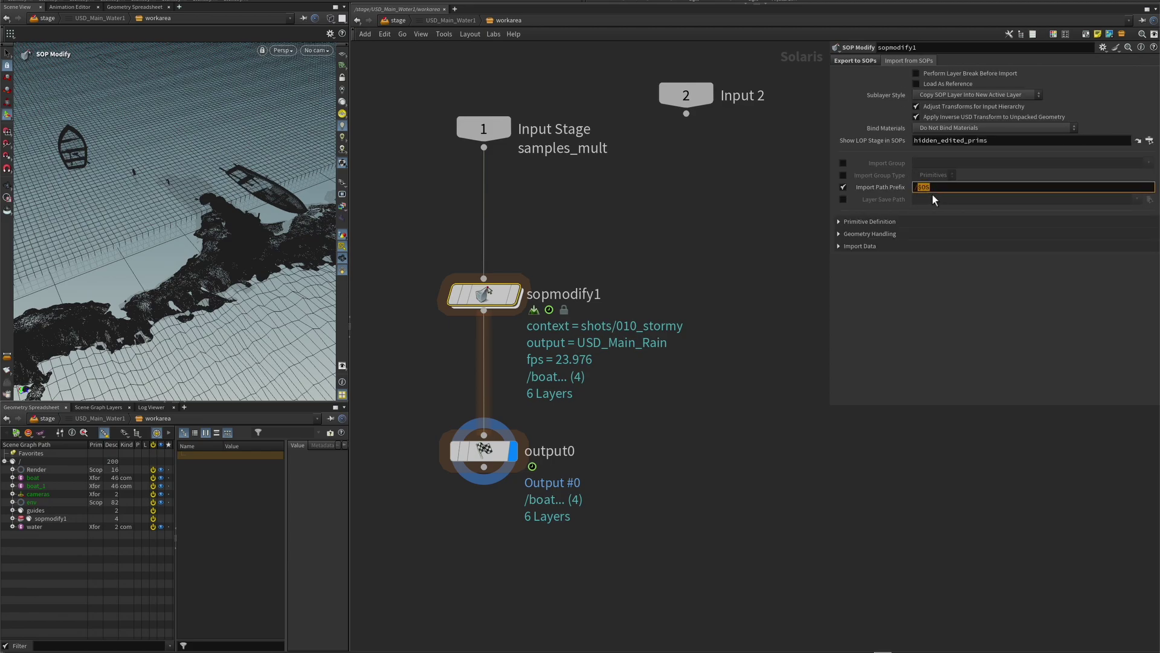
left_click_drag(35, 526, 930, 188)
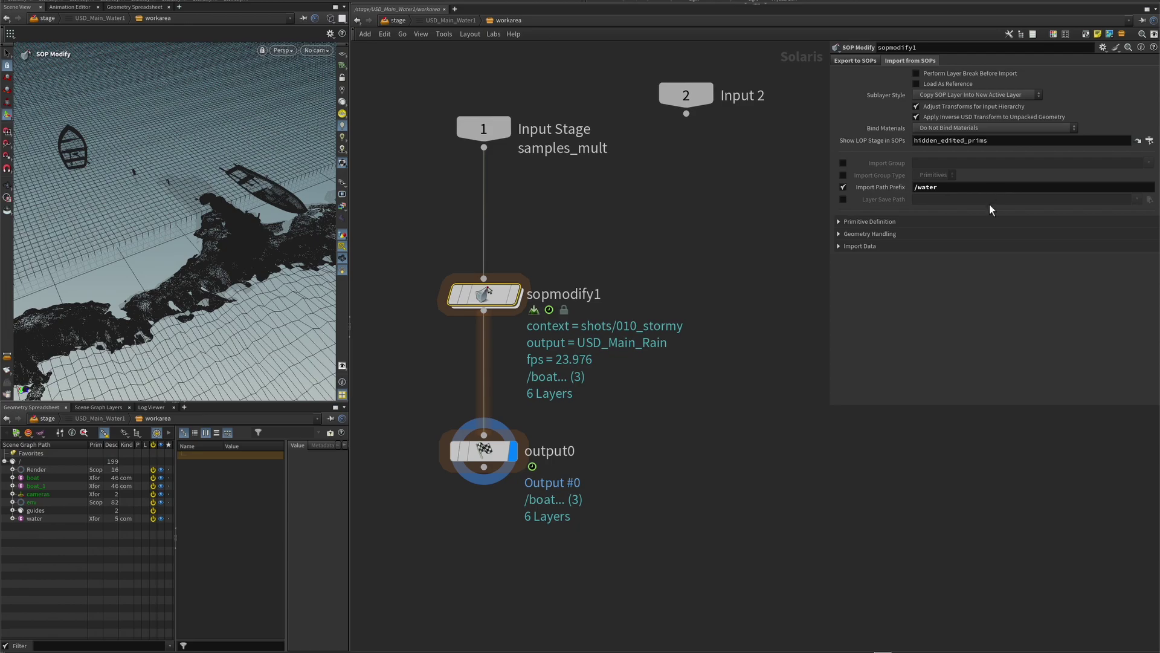
left_click(12, 518)
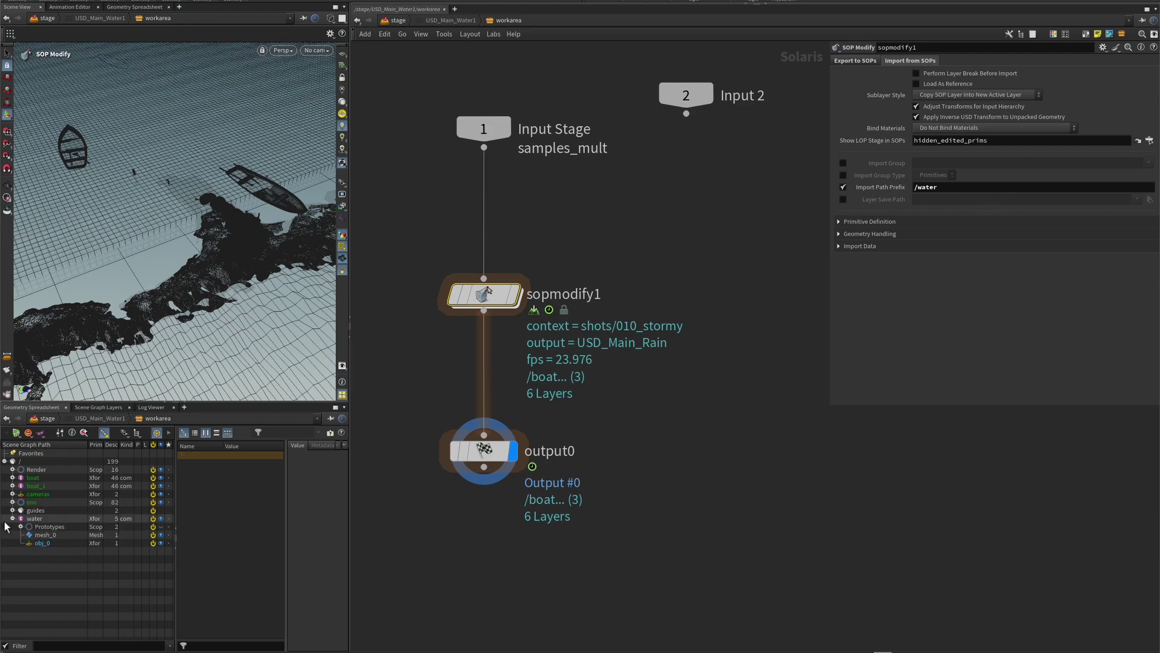
left_click(12, 518)
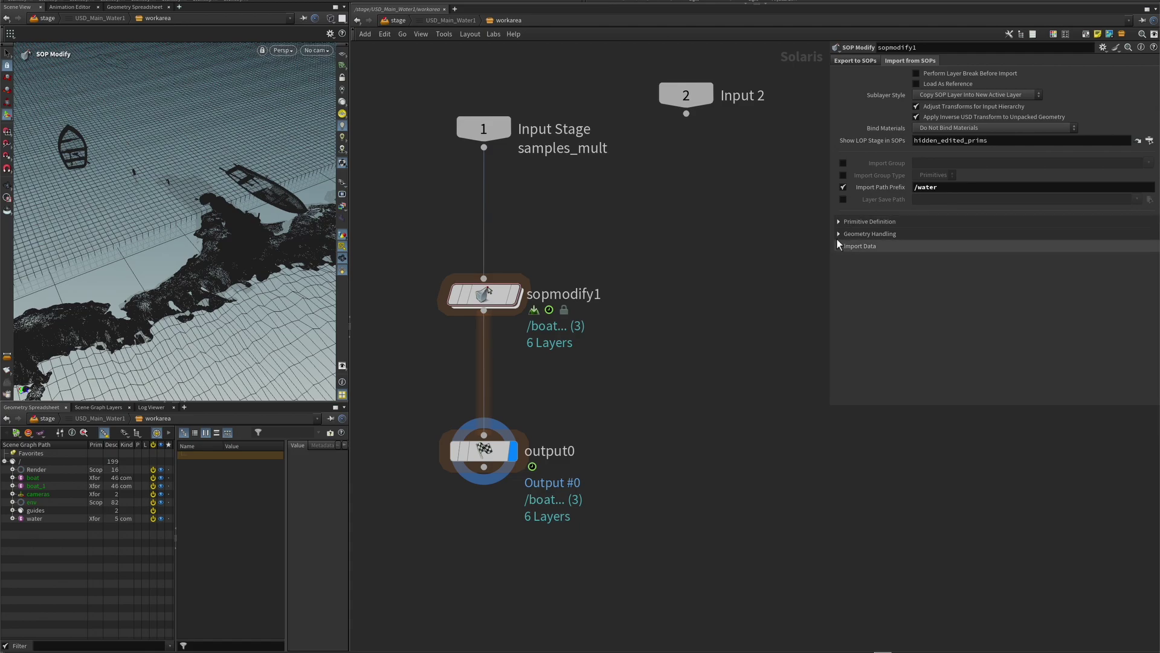
Enable animated Topology Attributes for the SOP Modify node's imported data and set its export Time Sample to Animated
left_click(838, 221)
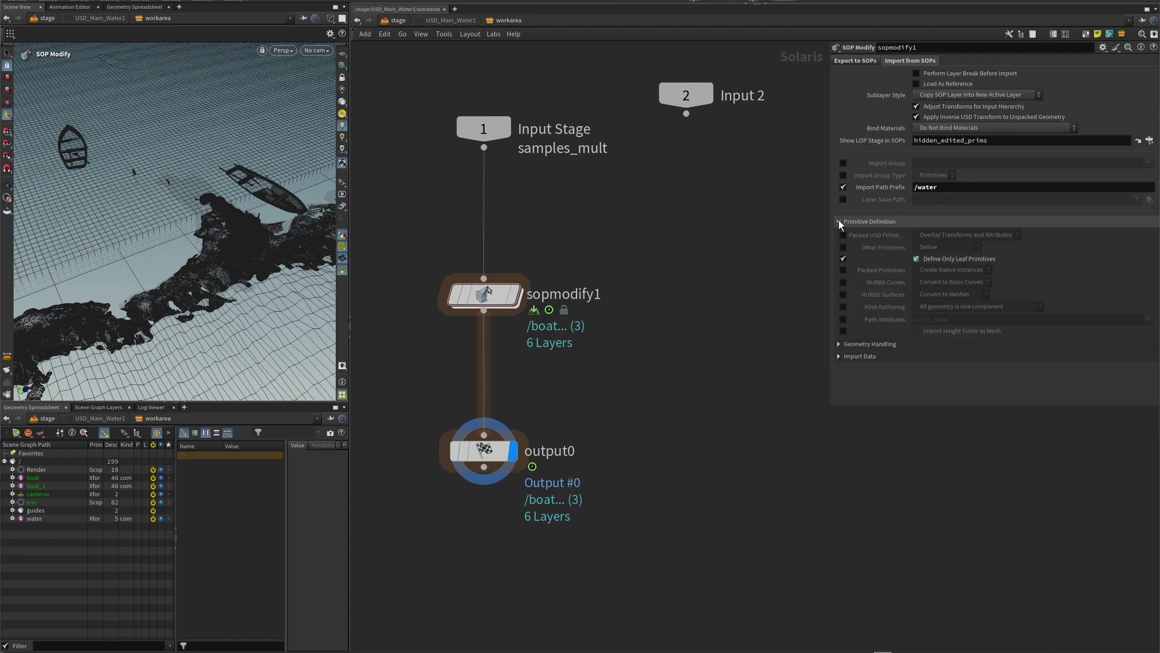
left_click(839, 222)
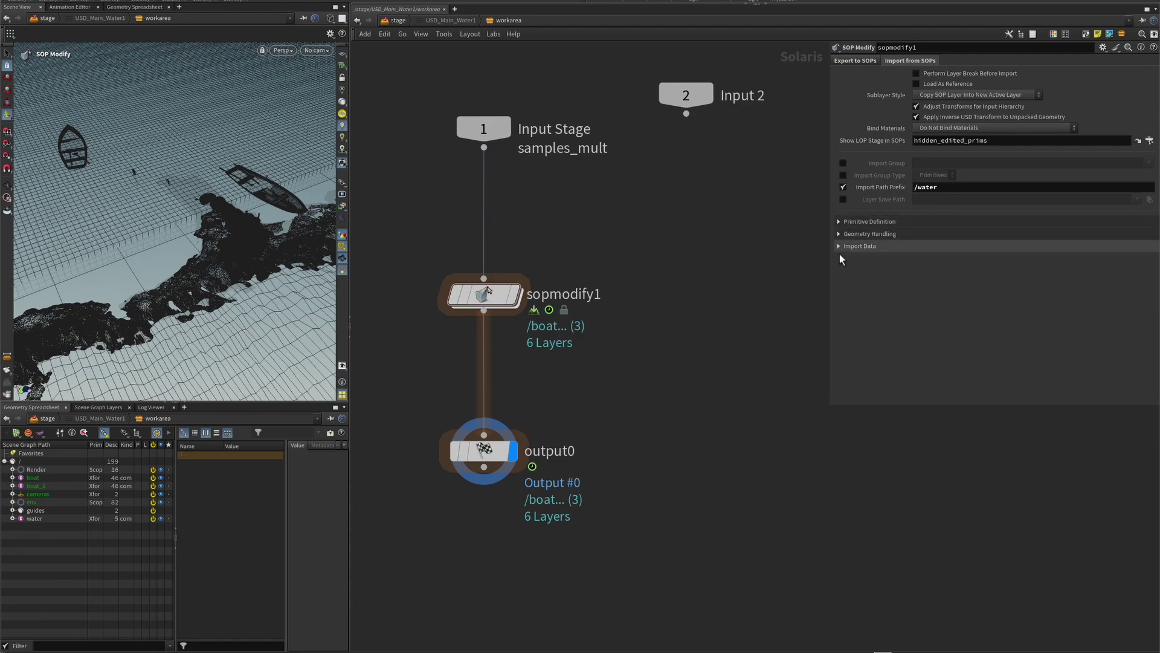
left_click(839, 246)
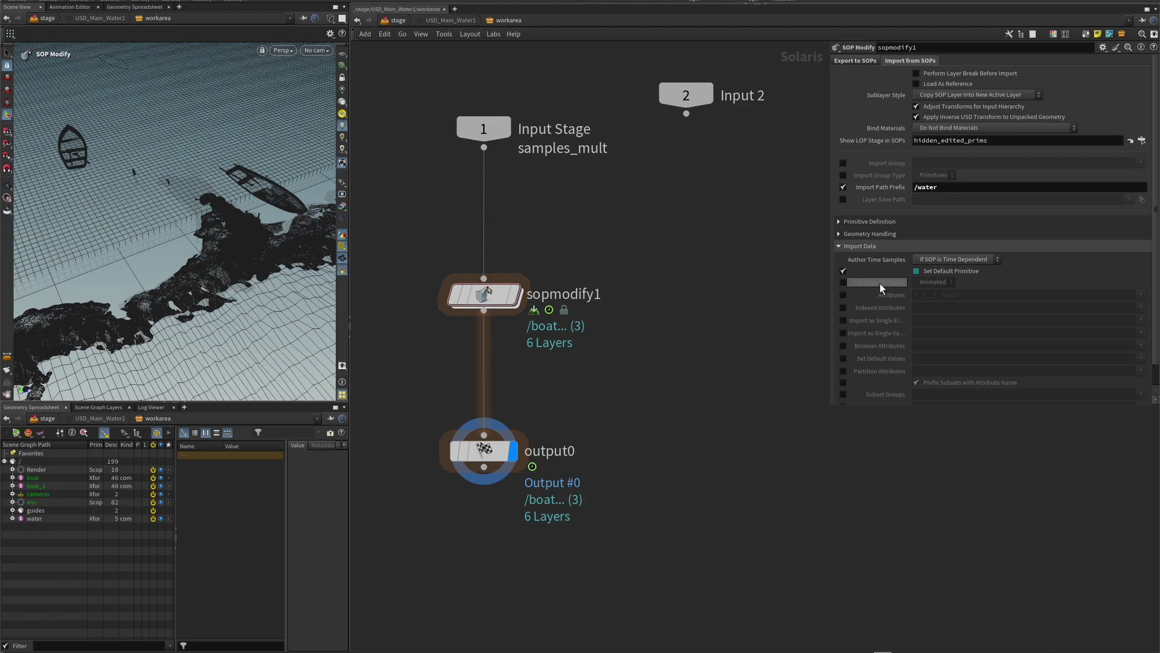
left_click(844, 282)
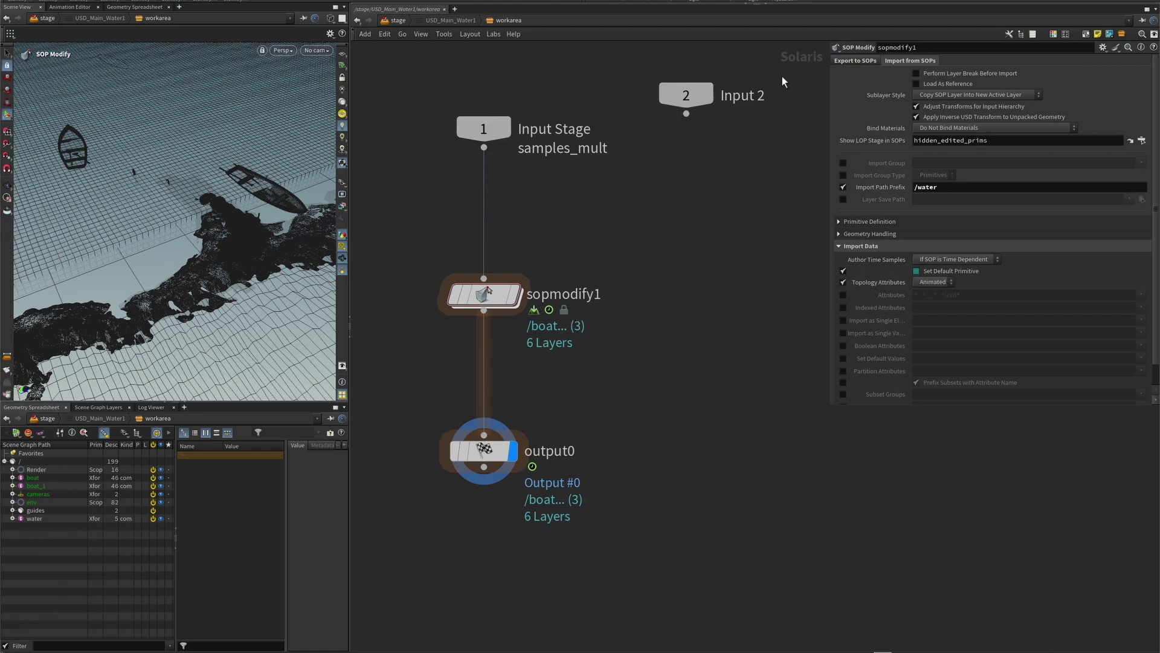
left_click(863, 60)
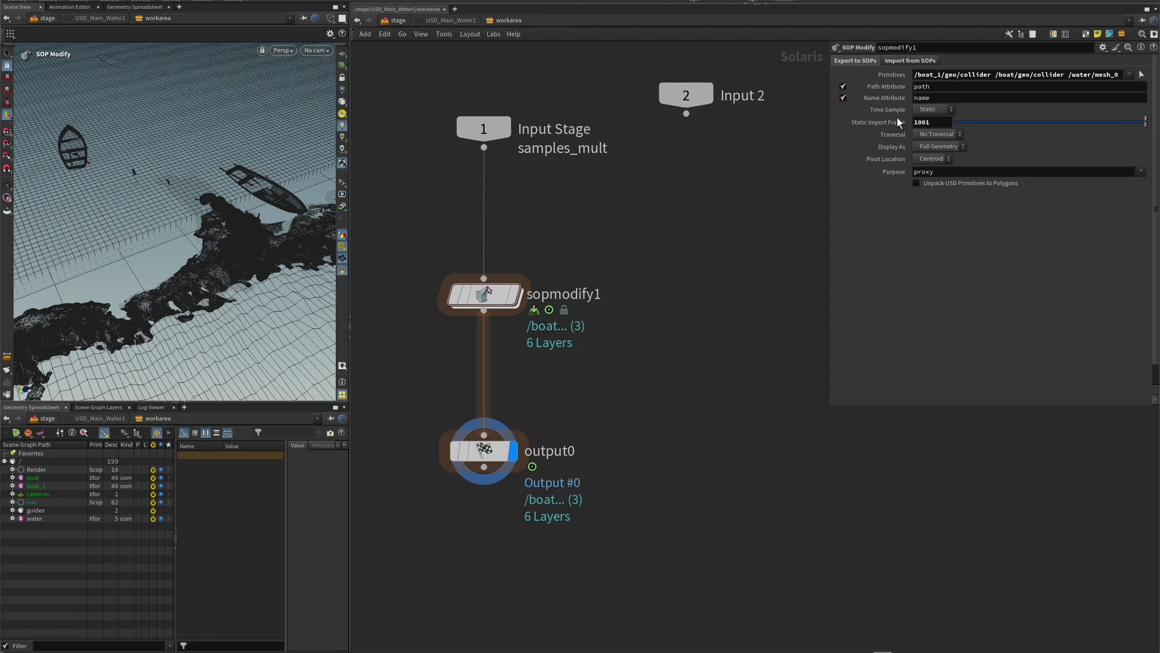
left_click(940, 109)
Insert an Xform Edit node between sopmodify1 and output0 and set its primitives to /water
key("Tab")
type("xf")
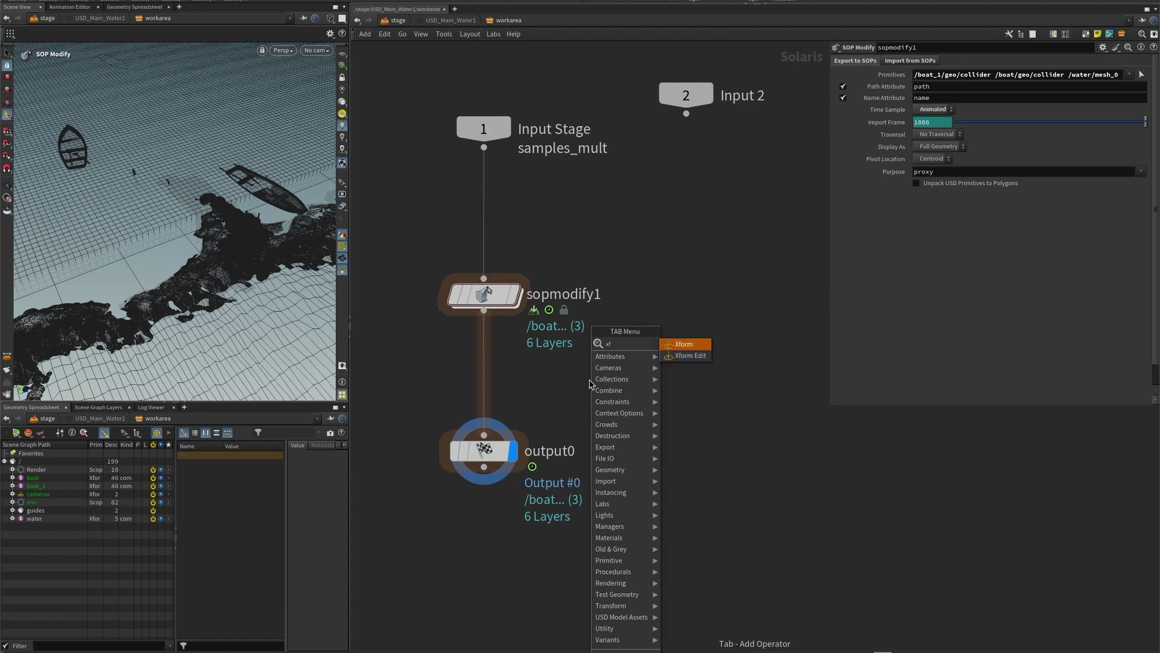
left_click(690, 356)
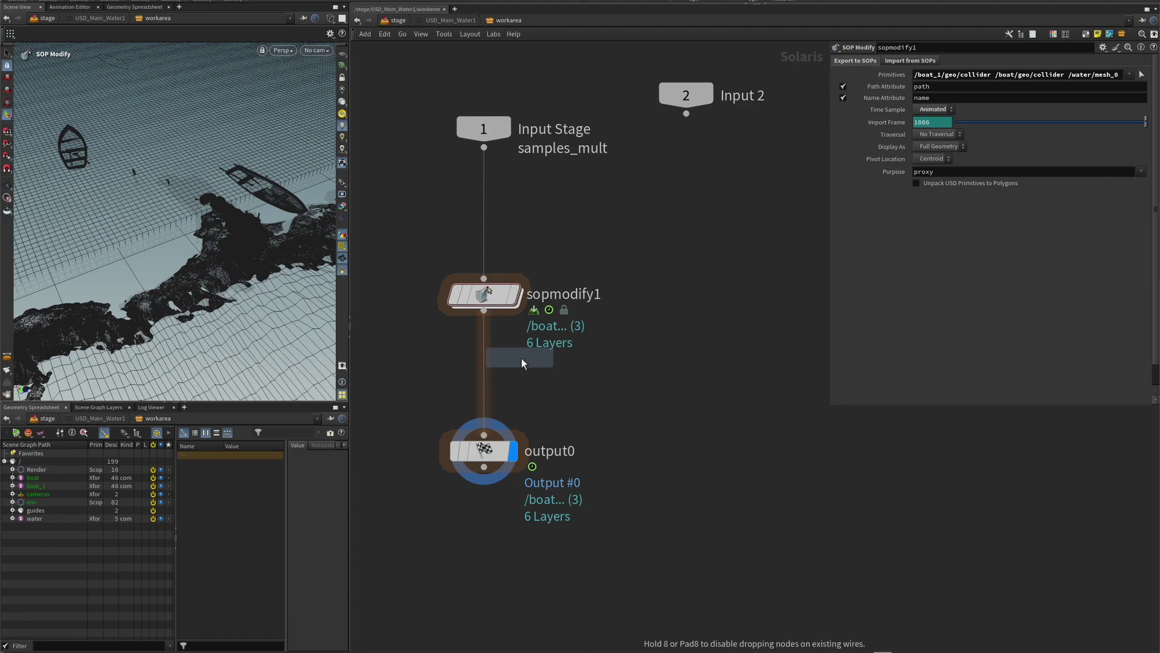
left_click(485, 354)
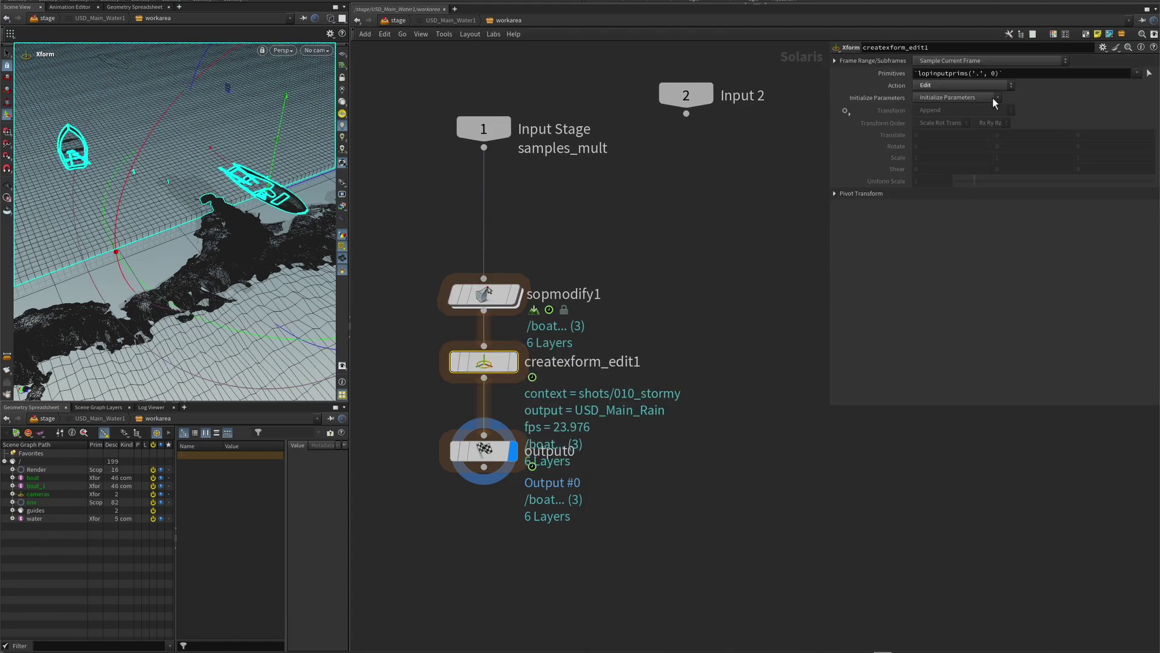
left_click(1148, 73)
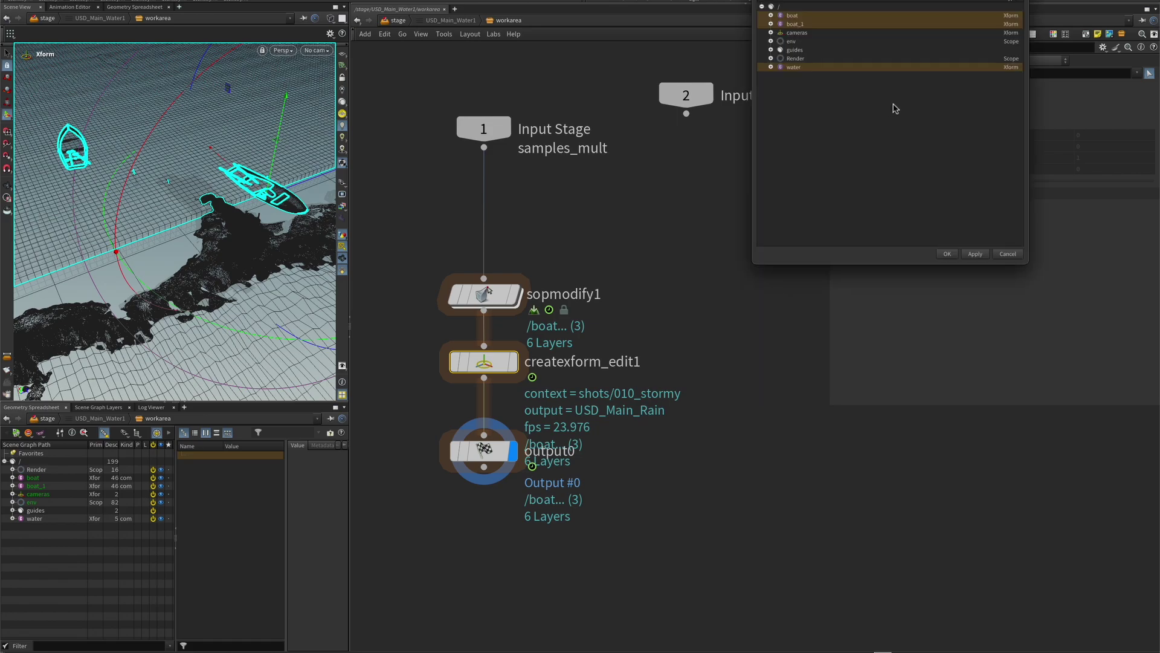
left_click(791, 67)
left_click(947, 254)
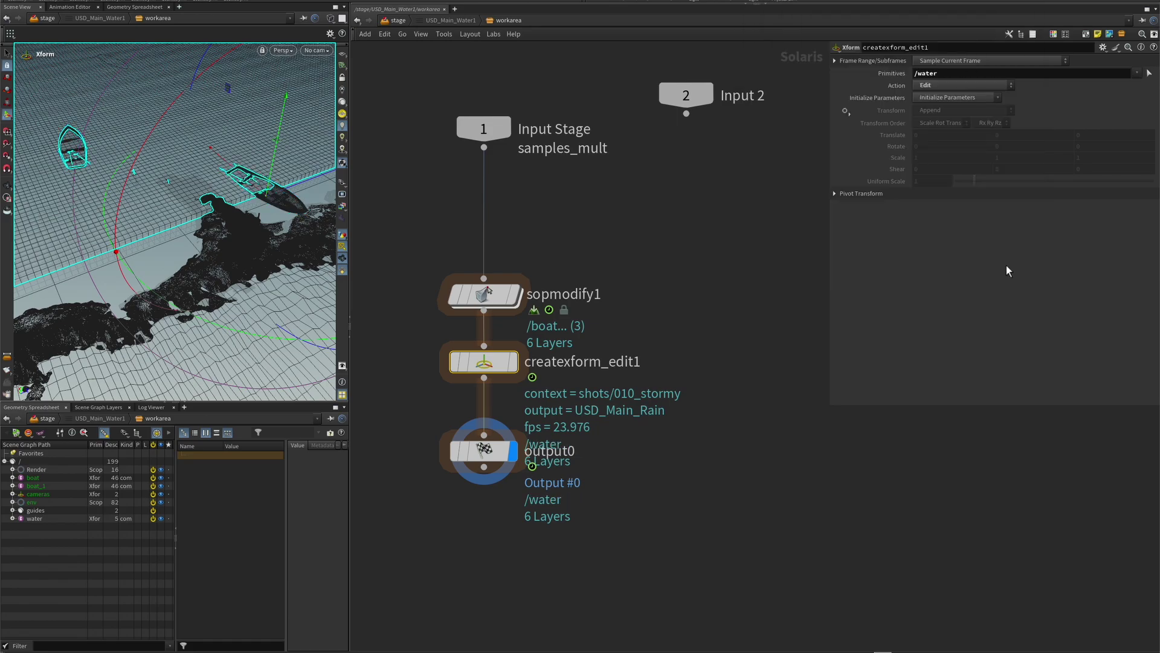
Enable the Xform Edit node's transform parameters and set Transform to Replace All Local Transforms
left_click(845, 111)
left_click(871, 121)
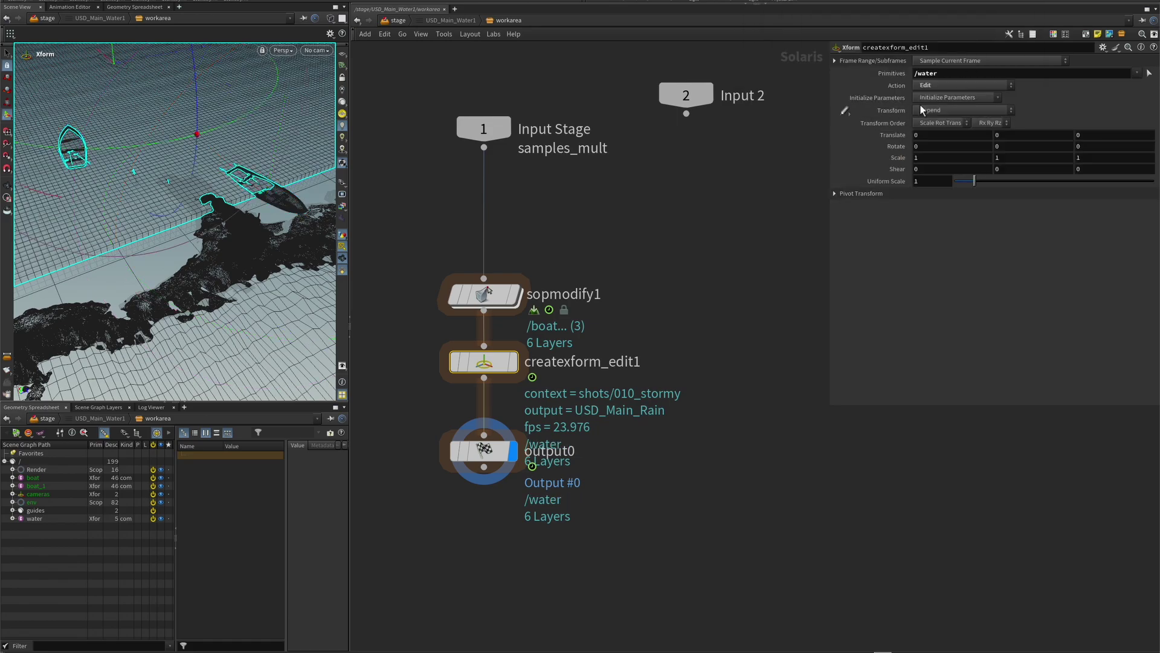
left_click(951, 109)
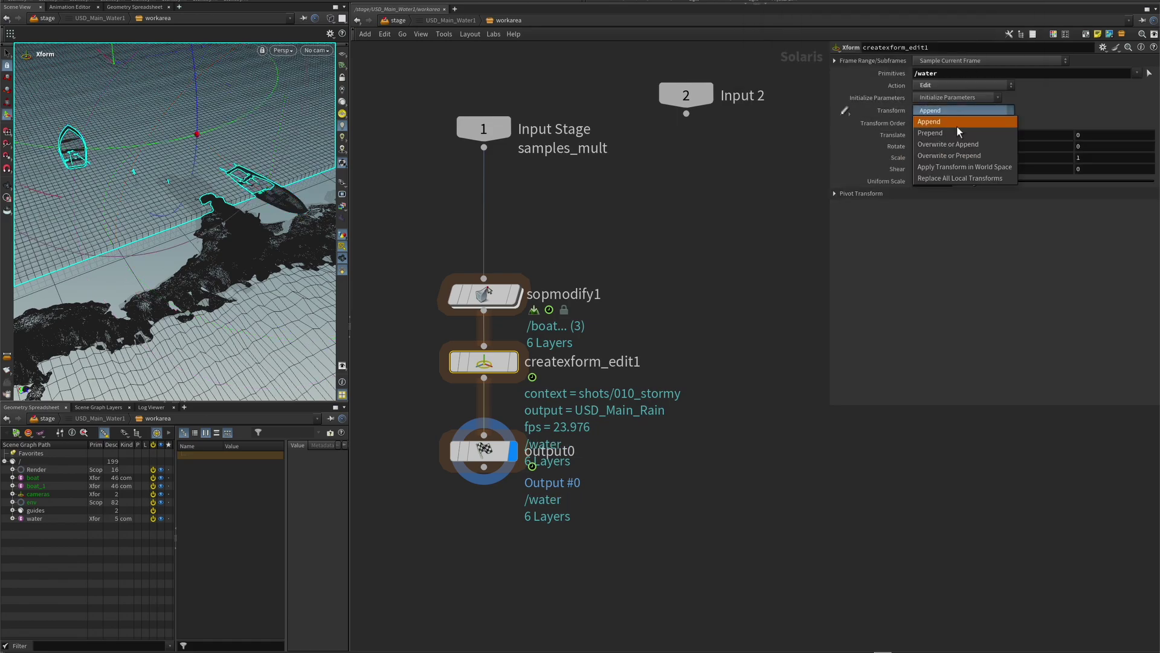
left_click(979, 177)
left_click(395, 142)
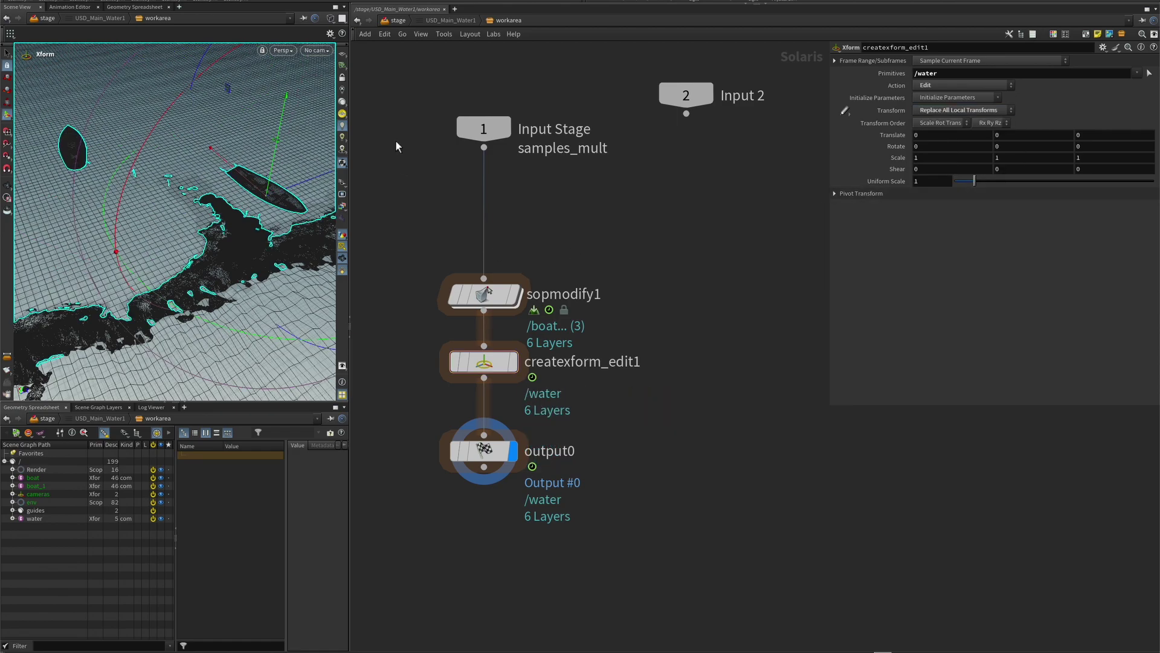
Examine the boat in smooth shaded display, toggling the bypass of the SOP Modify and Xform Edit nodes to compare
left_click_drag(186, 189, 382, 139, "alt")
scroll(252, 199, "up", 5)
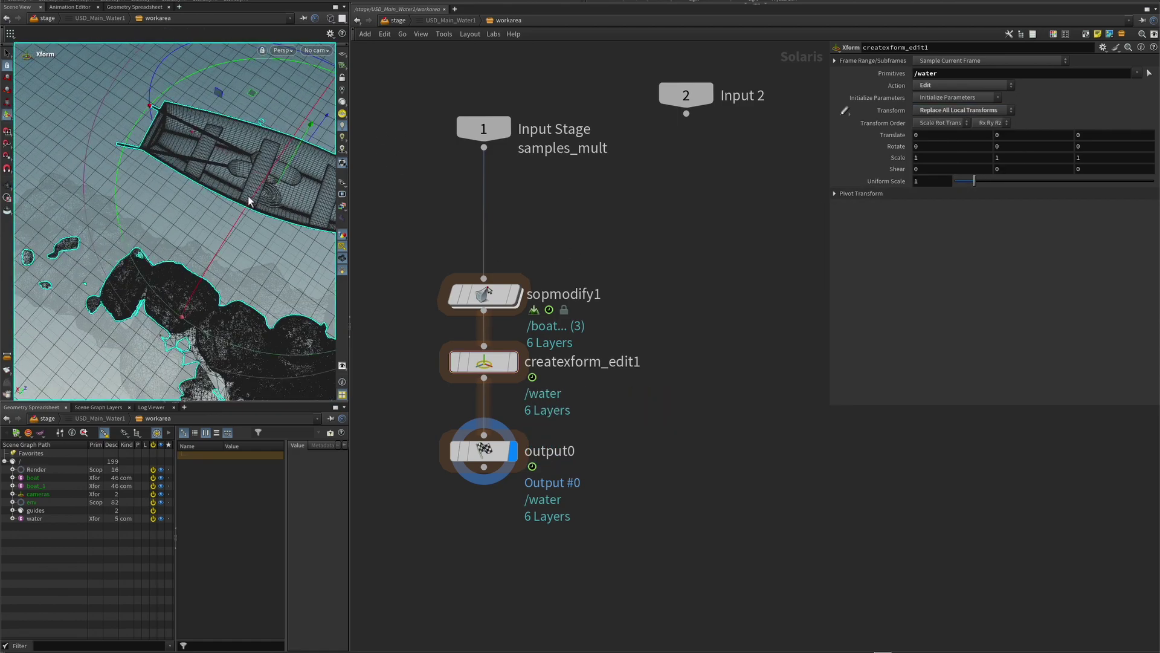
key("shift+w")
left_click_drag(255, 207, 179, 227)
left_click_drag(424, 262, 608, 389)
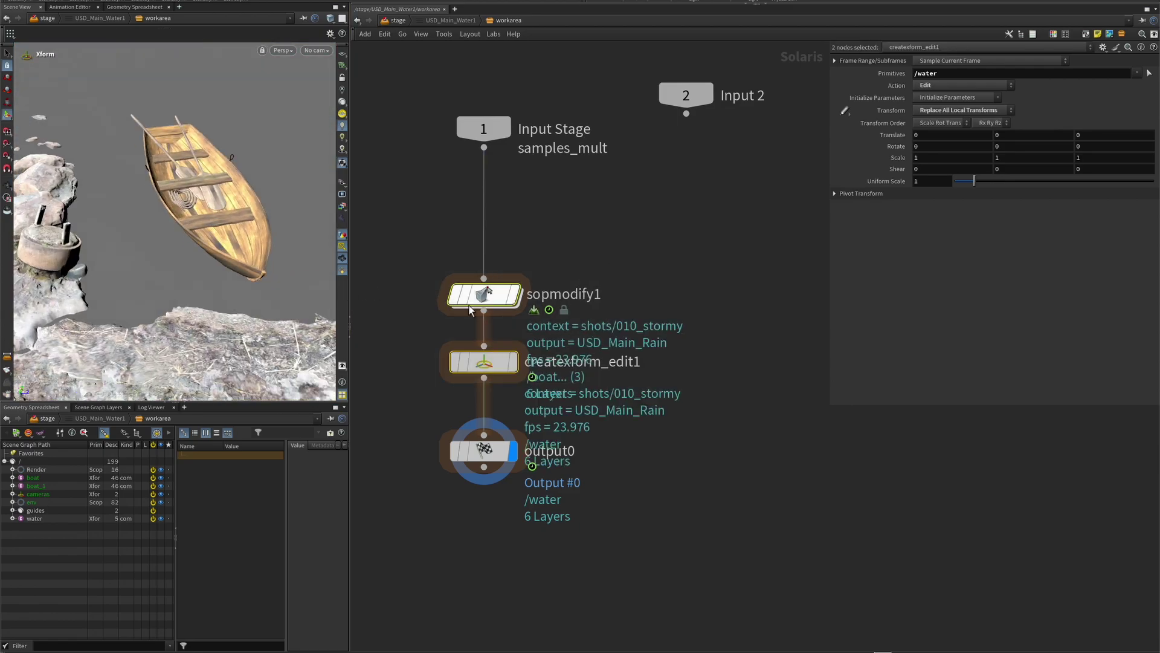
left_click(458, 302)
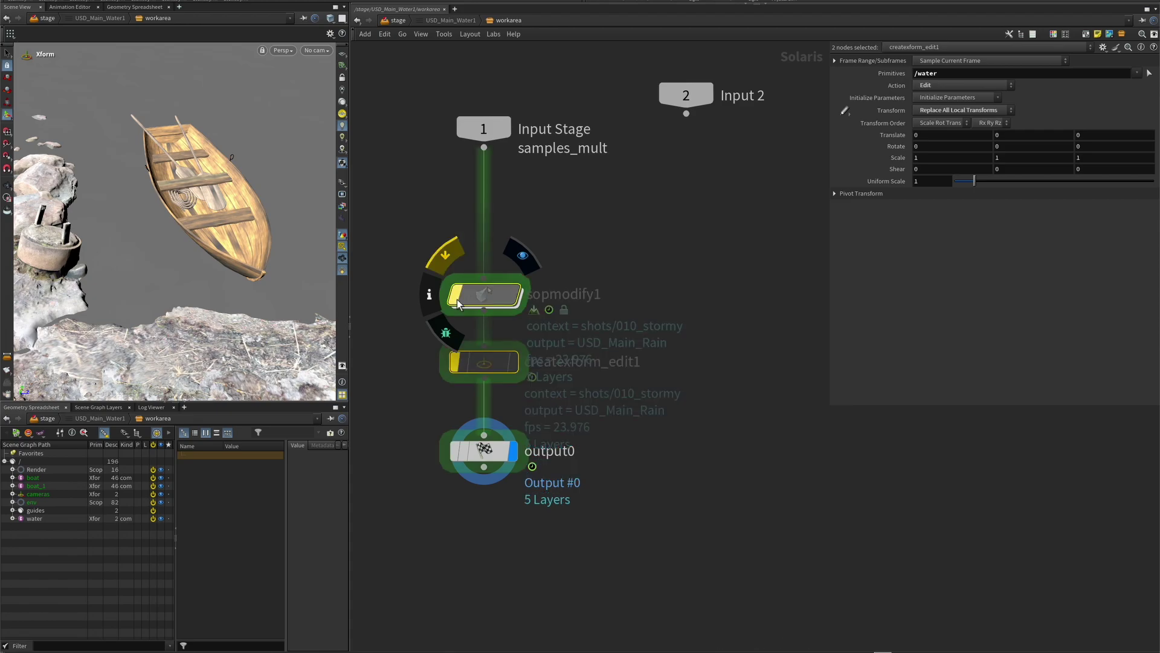
left_click(457, 303)
Return to the stage network and switch the preview output to USD_Main_Water for shots/010_stormy
key("u")
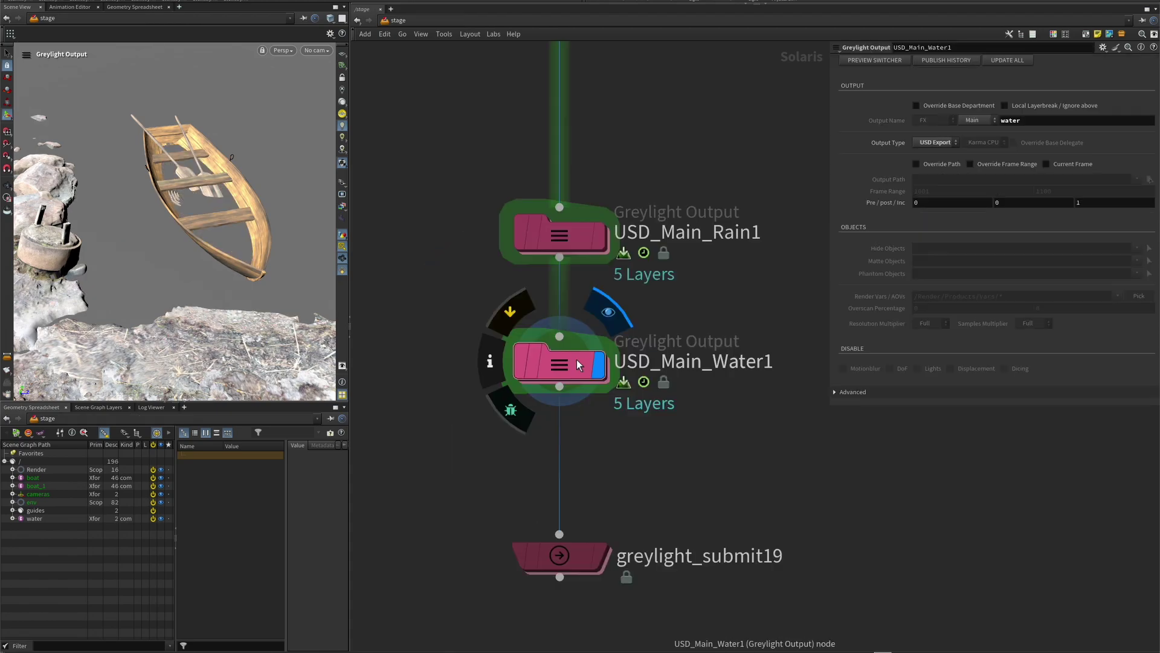
left_click_drag(276, 196, 207, 262, "alt")
key("Return")
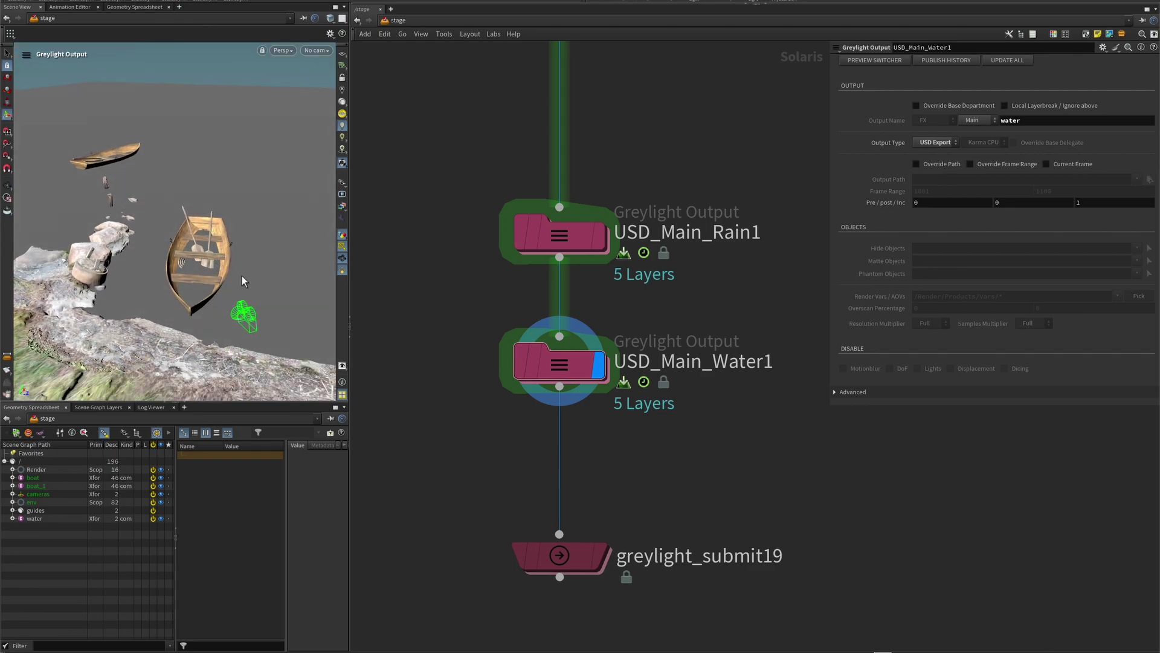
mouse_move(555, 373)
left_click(524, 225)
mouse_move(526, 361)
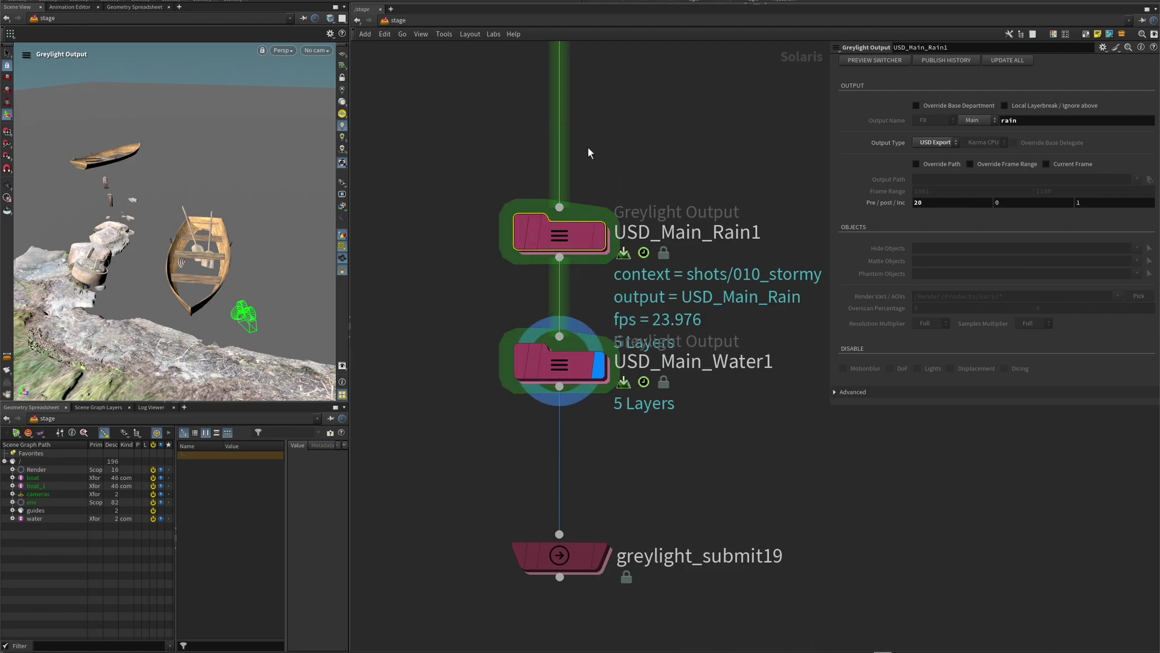
left_click(863, 62)
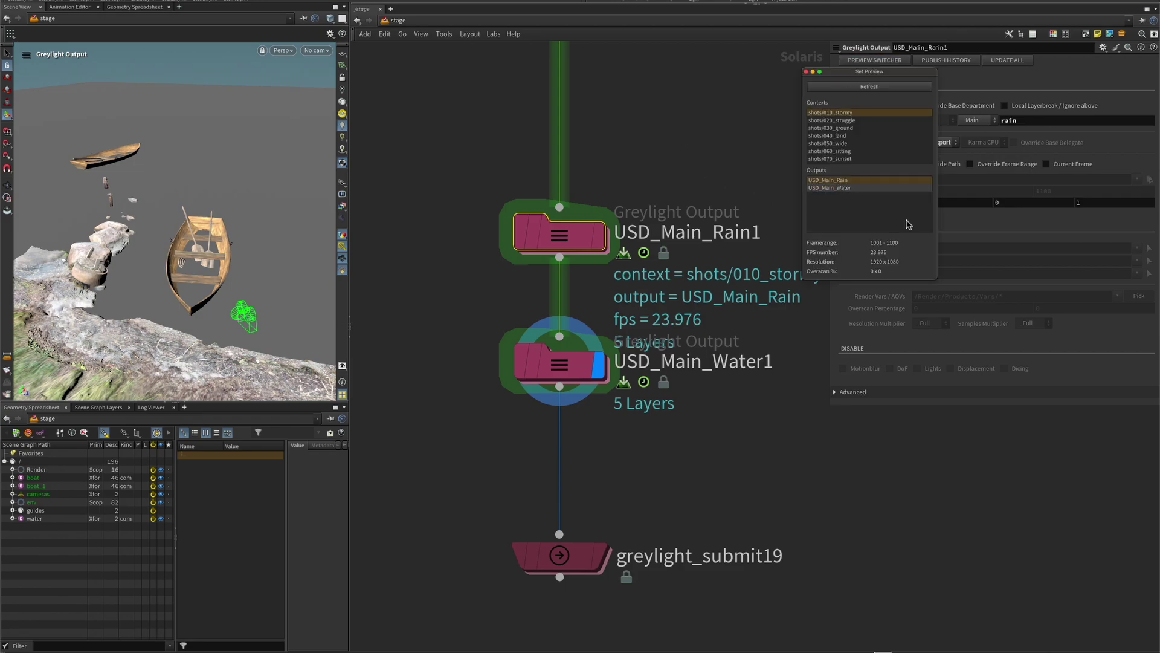
left_click(846, 188)
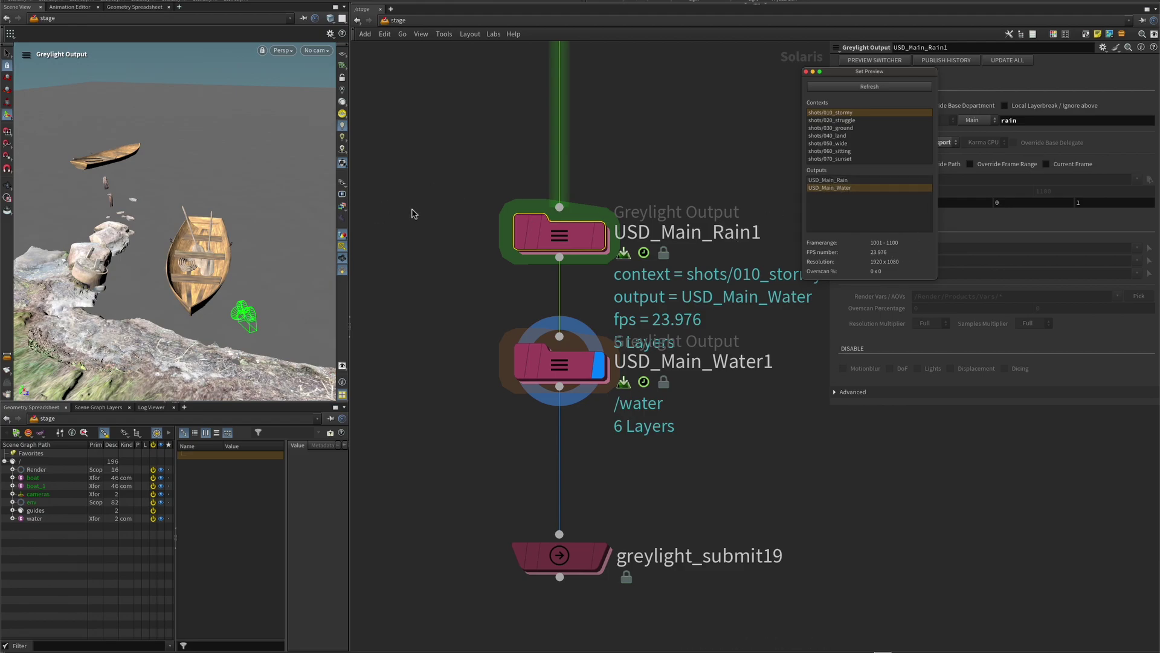
mouse_move(595, 375)
left_click_drag(895, 76, 873, 87)
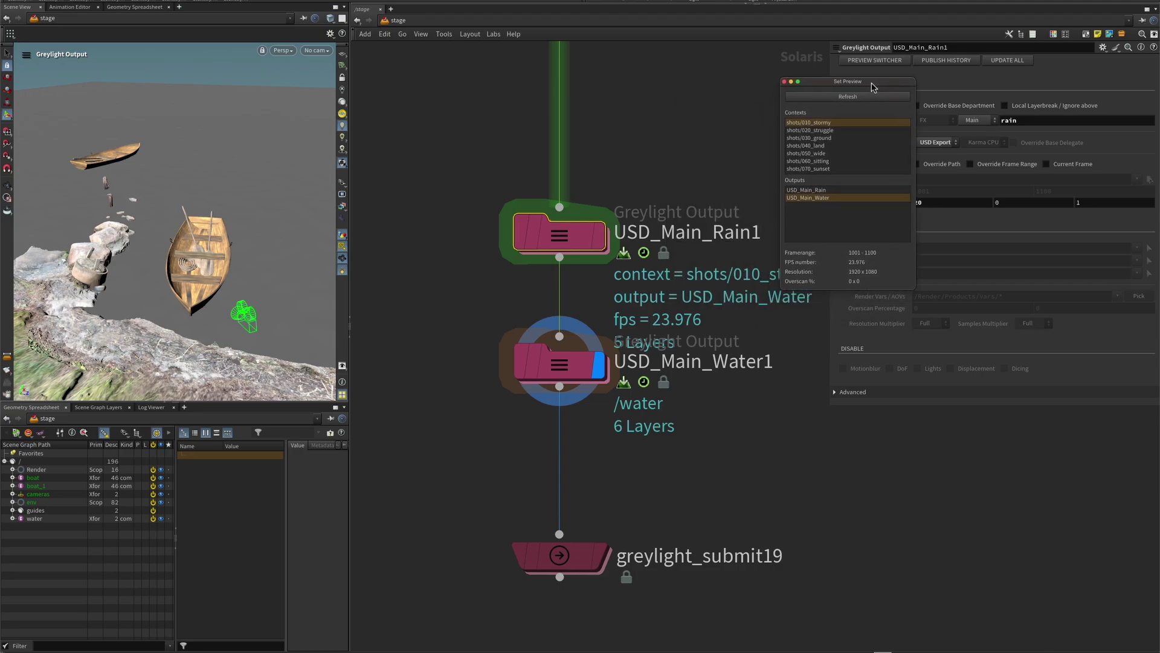
left_click(785, 83)
Move the USD_Main_Rain1 output node a little farther above USD_Main_Water1 in the network and select it
scroll(734, 134, "down", 5)
scroll(702, 283, "up", 2)
middle_click_drag(702, 284, 604, 384)
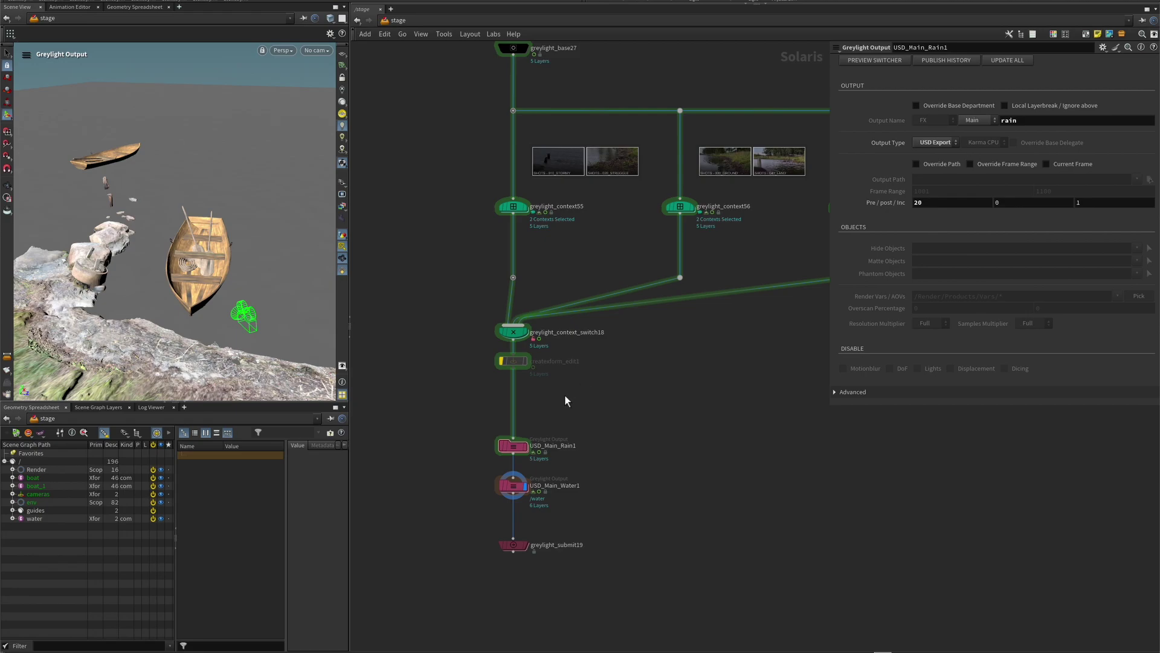
left_click_drag(515, 446, 515, 426)
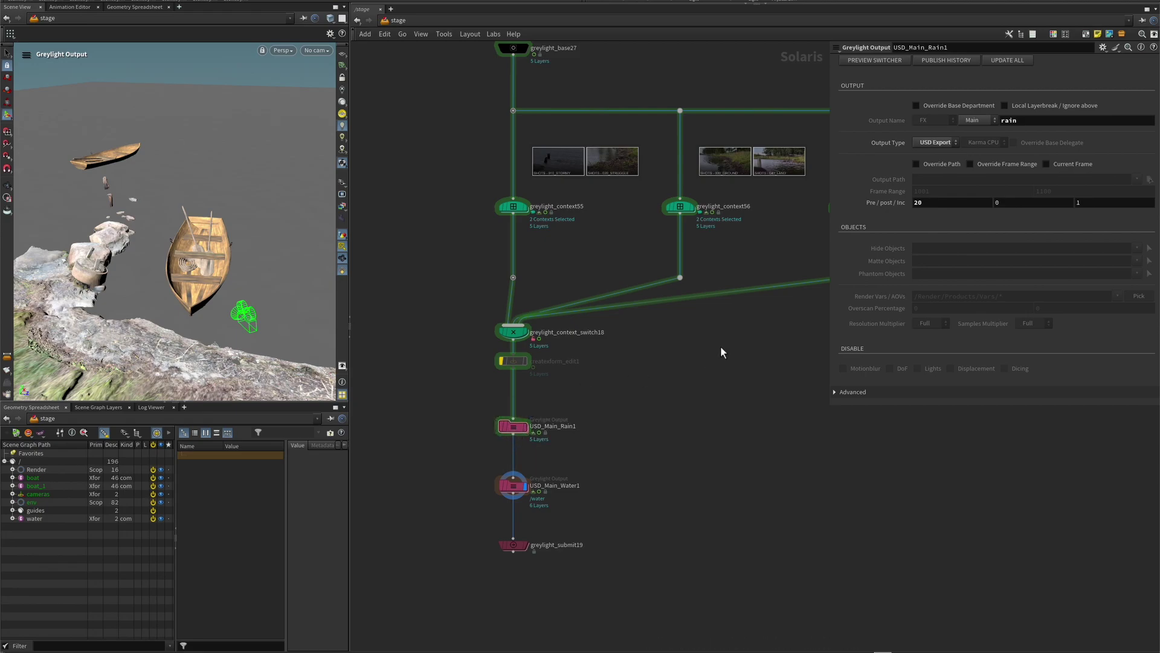
middle_click_drag(570, 247, 496, 327)
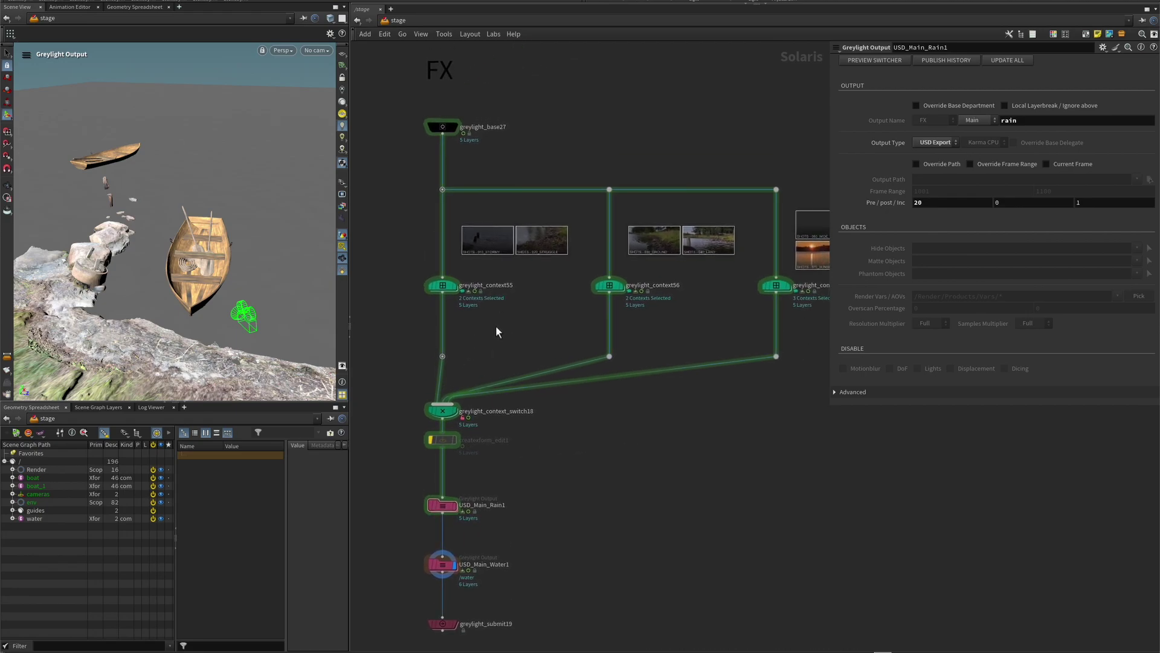
left_click(447, 508)
mouse_move(444, 508)
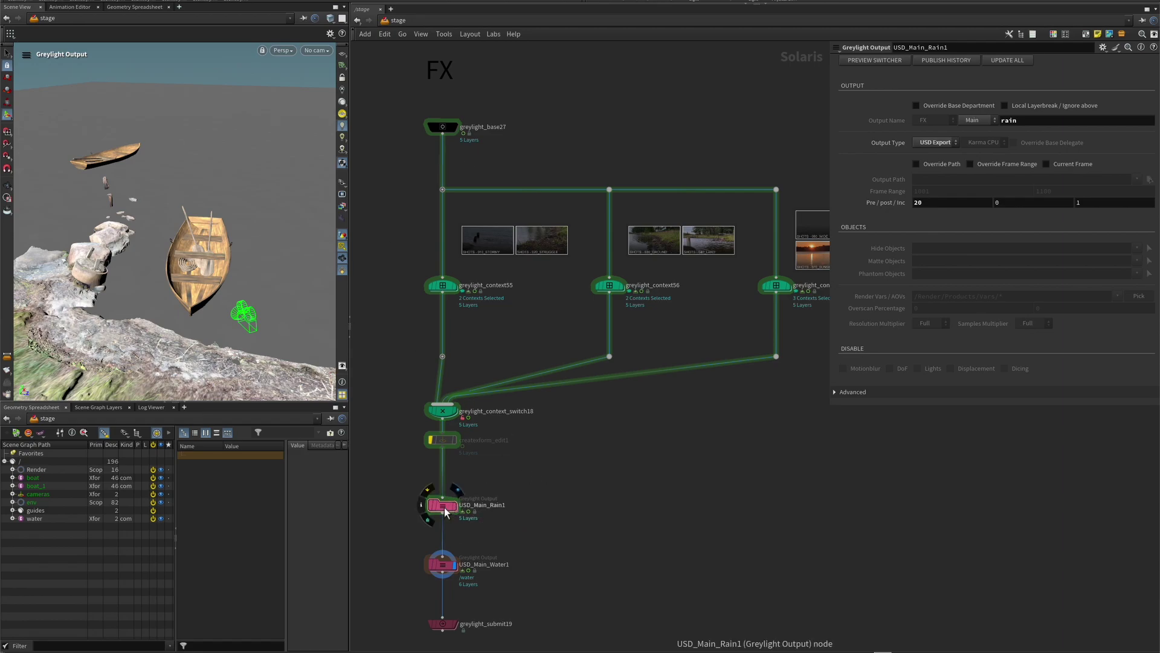
Move USD_Main_Rain1 directly below greylight_base27 and insert a SOP Create node between the input stage and output0 inside it
left_click_drag(442, 508, 445, 161)
double_click(445, 161)
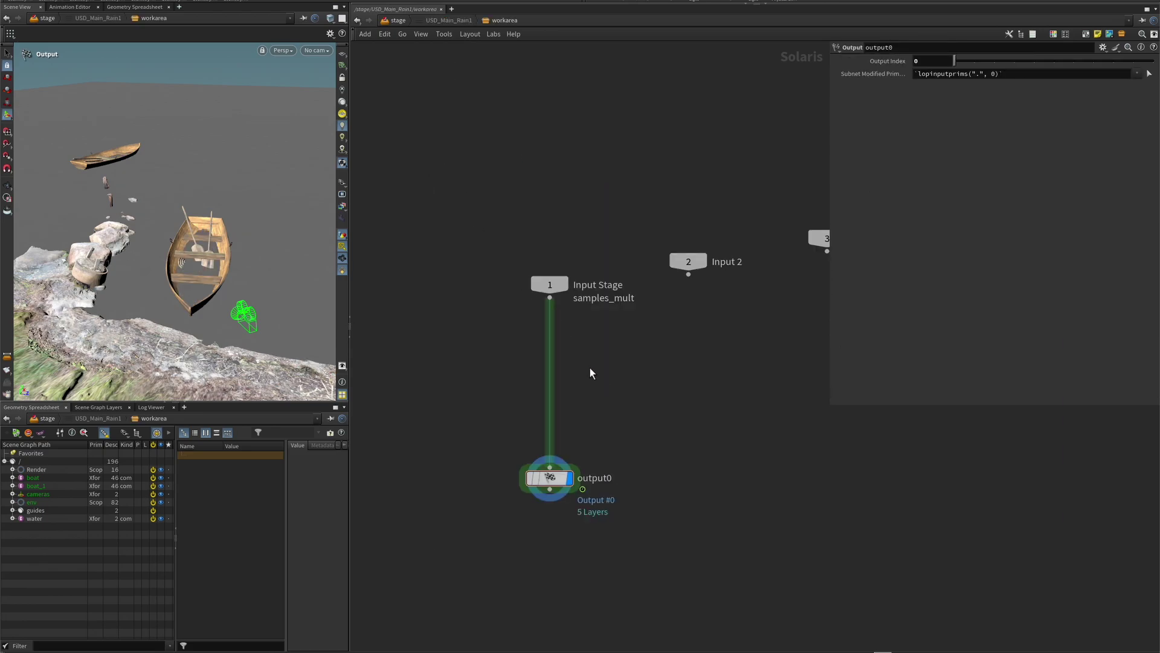
key("Tab")
type("sop")
left_click(674, 344)
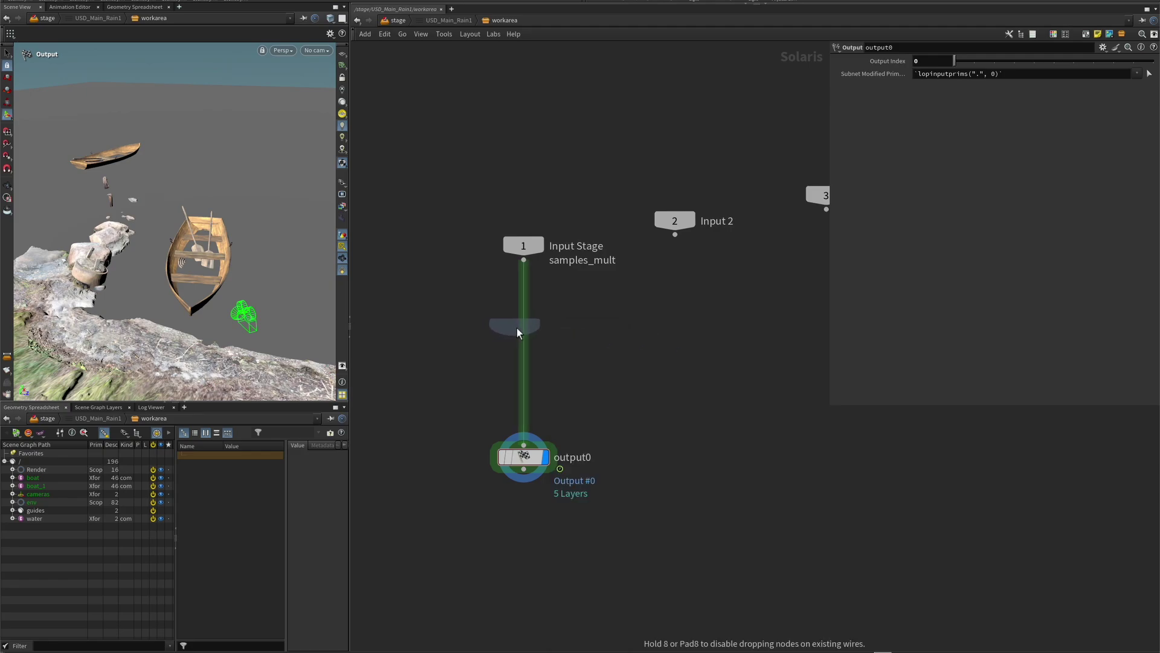
left_click(524, 320)
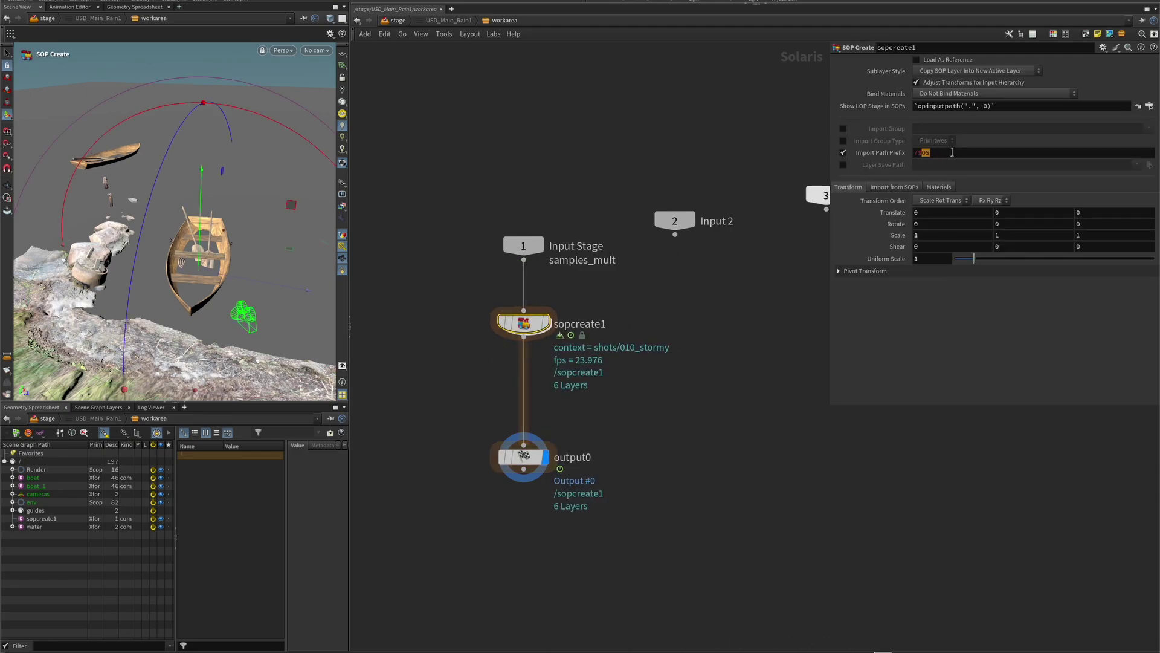
Set the SOP Create node's Import Path Prefix to /rain and nudge the node slightly down the wire
type("rain")
key("Return")
left_click_drag(531, 329, 531, 336)
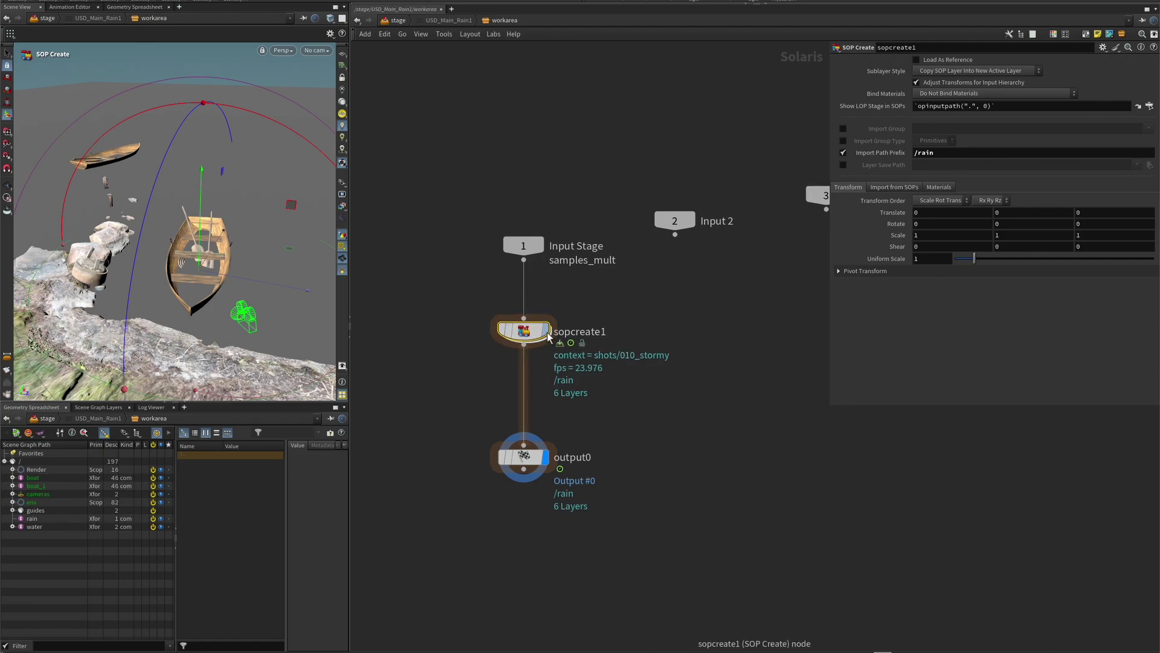
Enter the SOP Create's geometry network and add a POP Network, placed well below Sub-Network Input #1
double_click(534, 340)
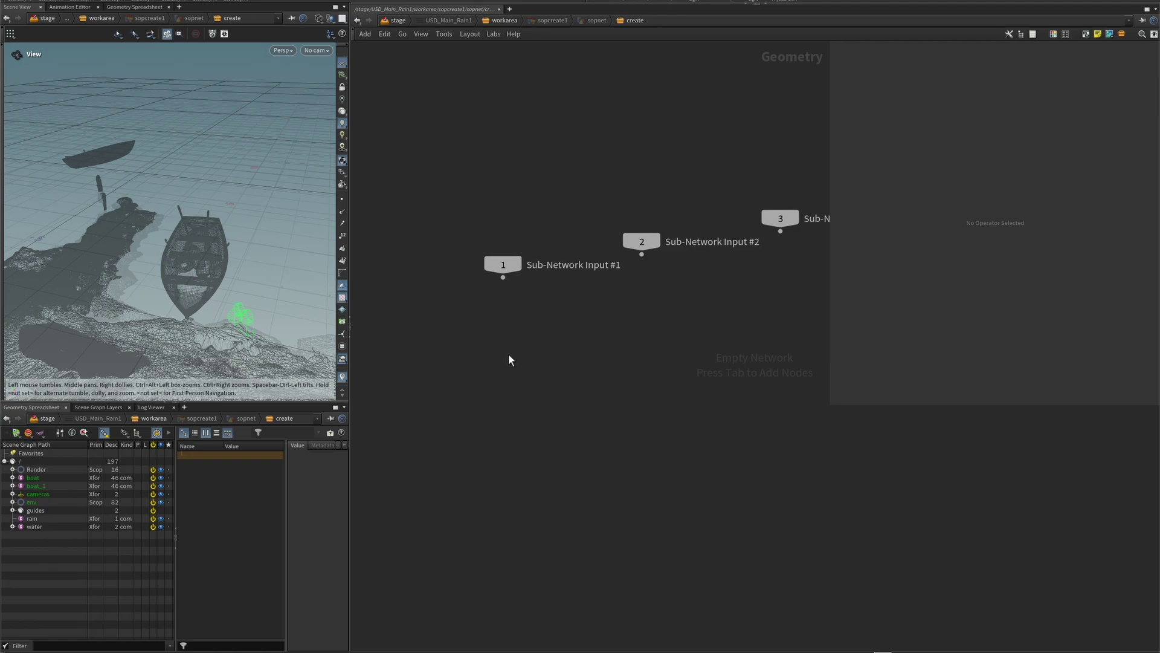
key("Tab")
type("pop")
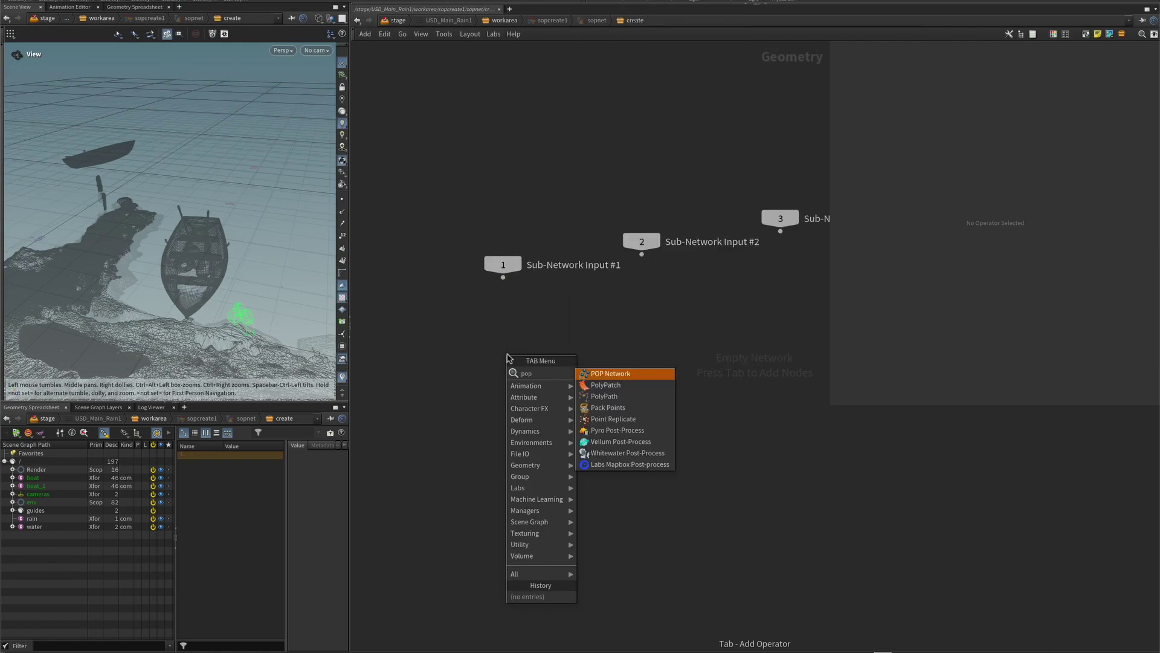
left_click(621, 373)
left_click(509, 348)
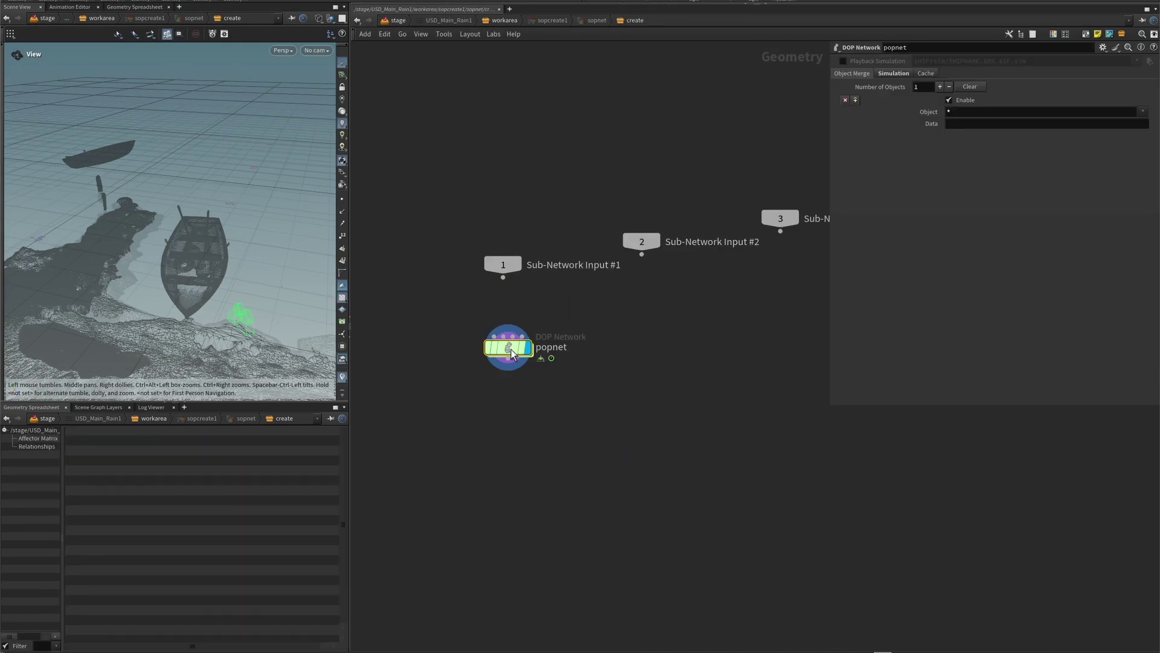
left_click_drag(510, 347, 511, 427)
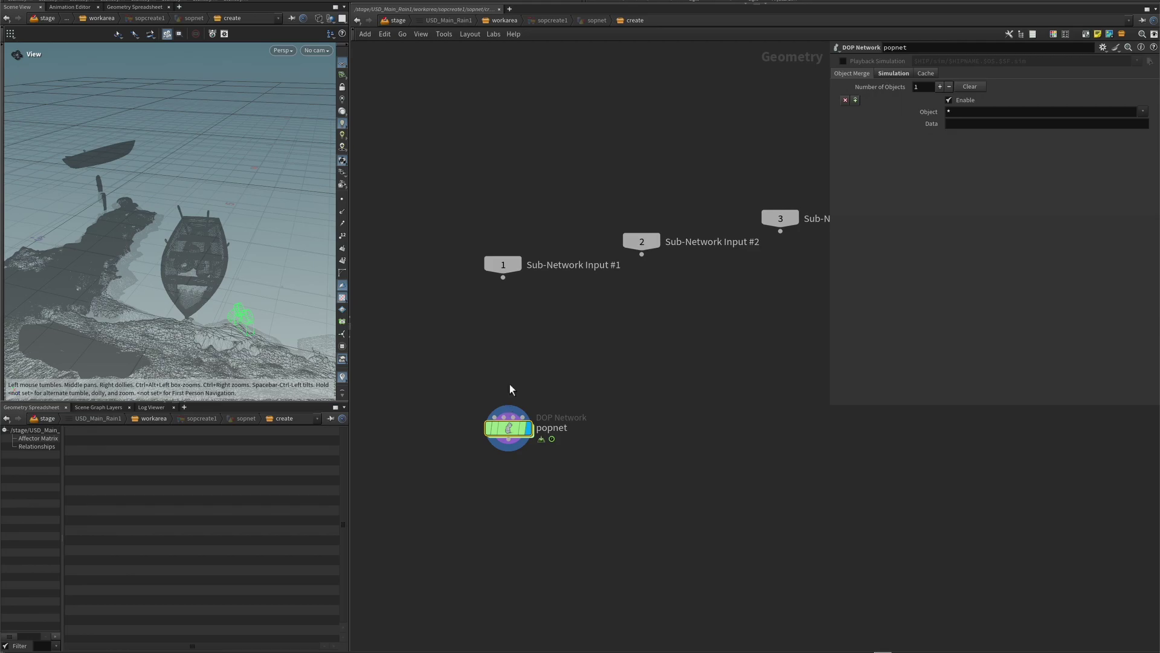
middle_click_drag(509, 385, 527, 341)
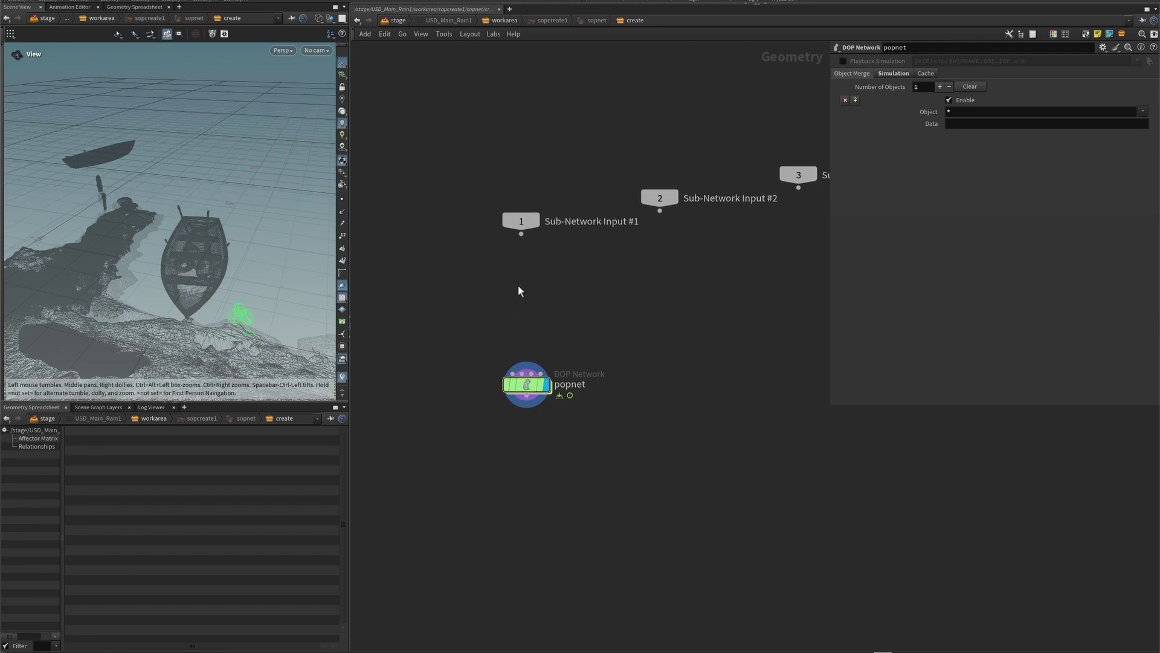
Add a Grid above the popnet, raise its center to Y 5 and stretch it to about 13.8 by 17.7 over the boats
key("Tab")
type("grid")
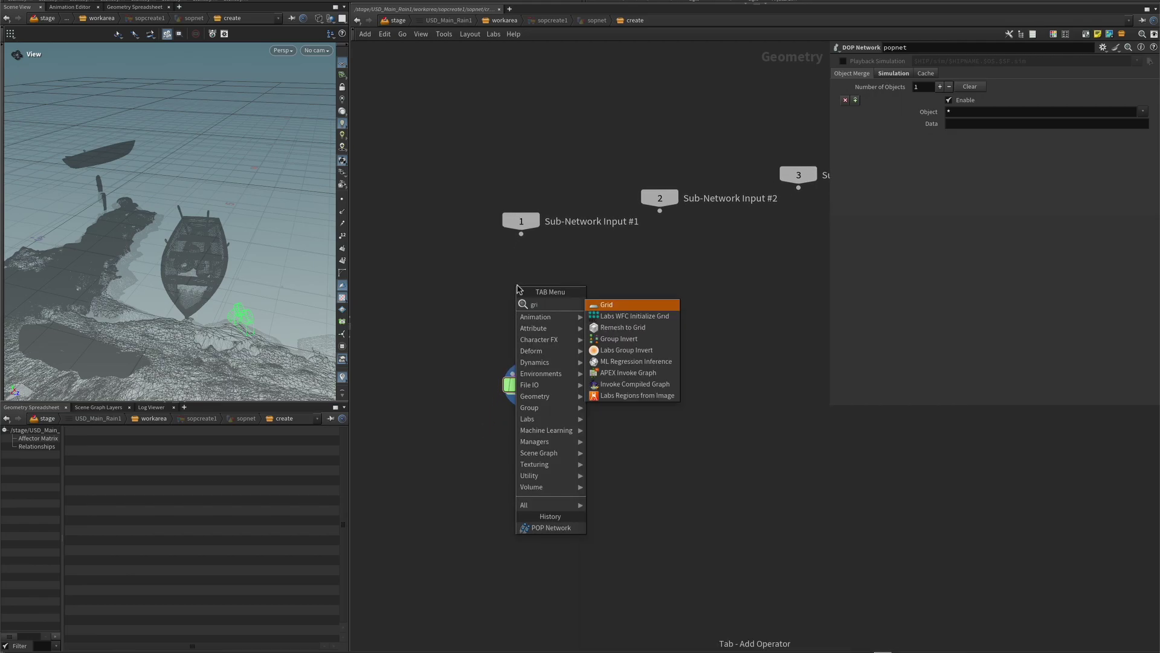
left_click(636, 307)
left_click(547, 312)
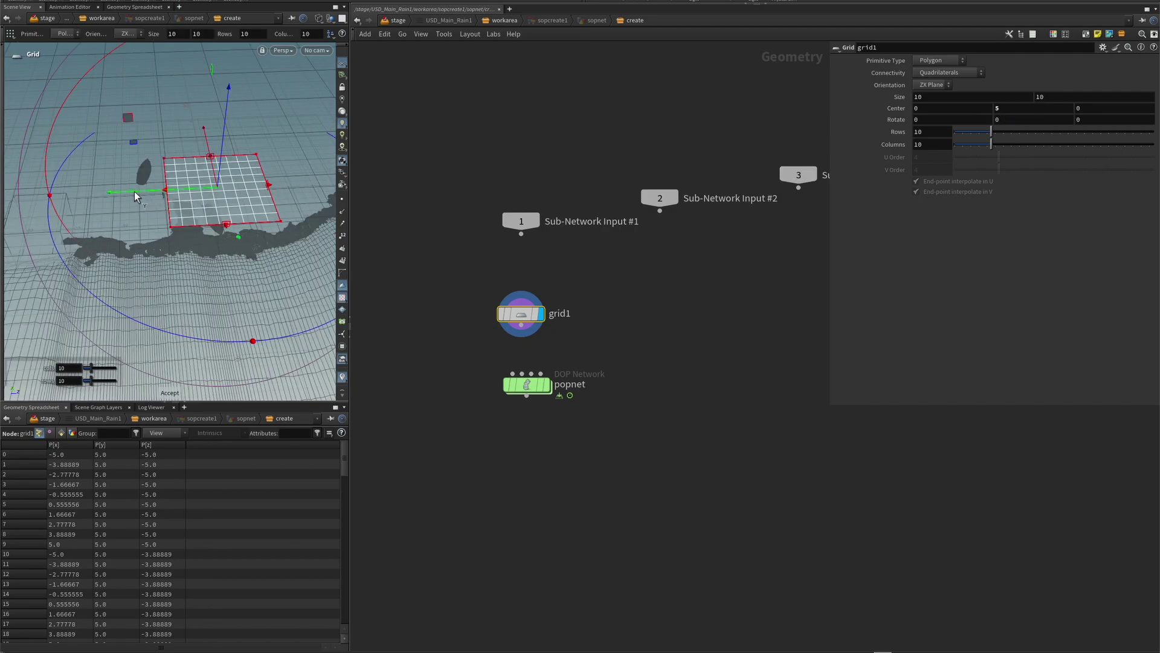
left_click_drag(134, 191, 104, 198)
left_click_drag(224, 254, 118, 303, "alt")
key("Return")
left_click_drag(235, 207, 260, 182)
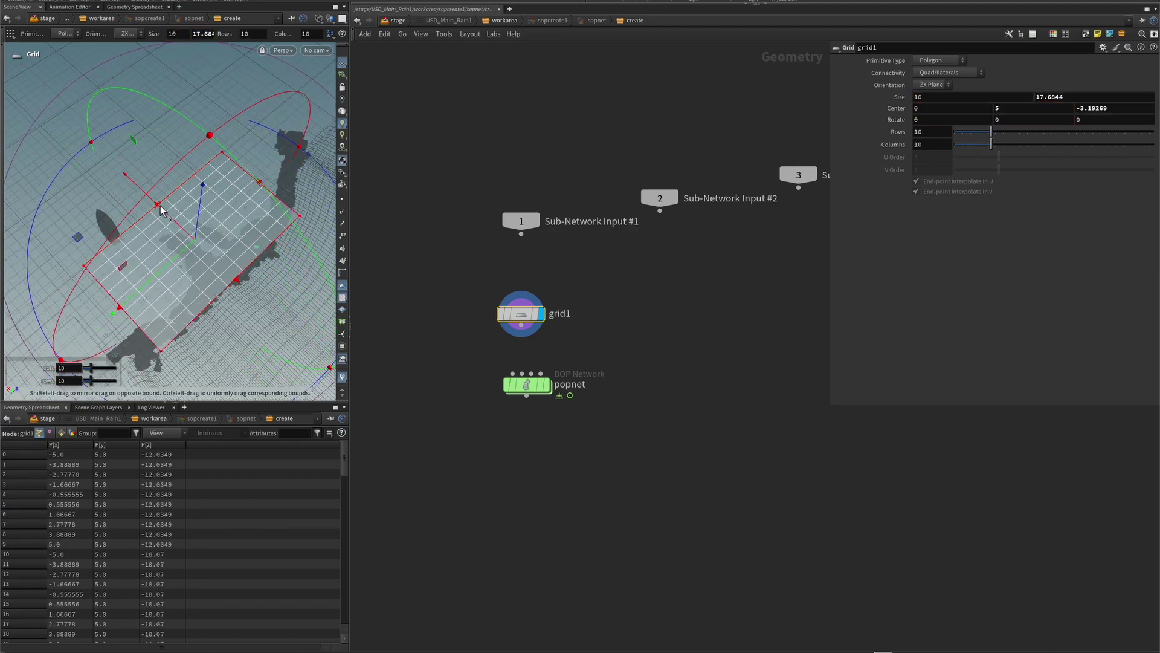
left_click_drag(159, 209, 135, 181)
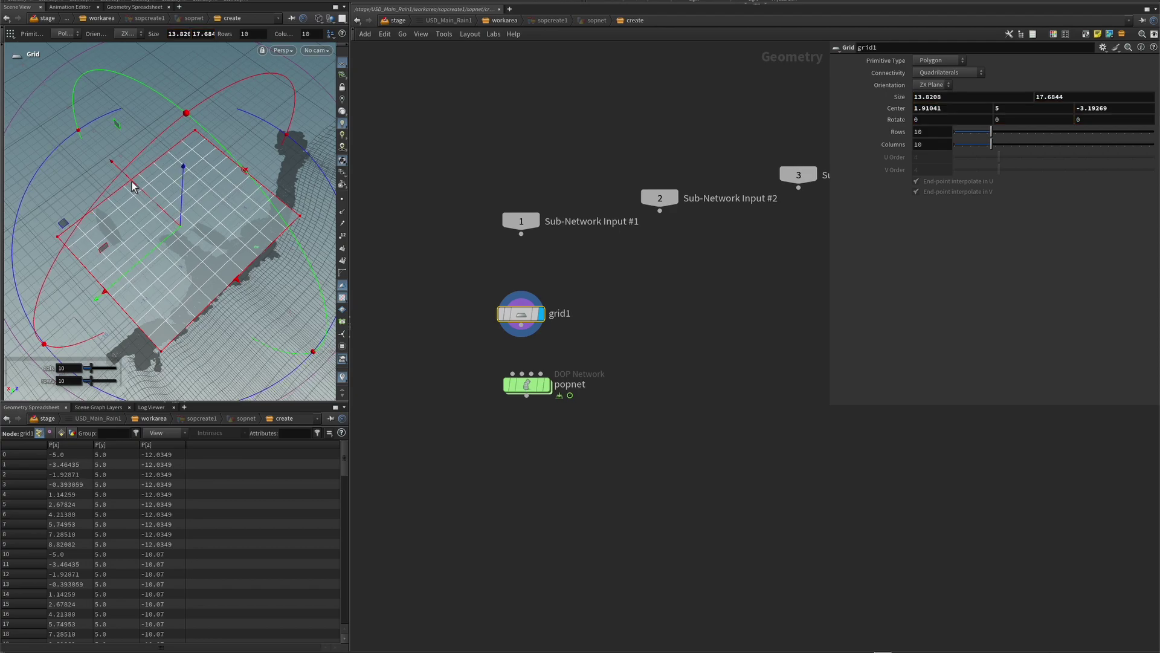
Wire grid1's output into the first input of the popnet node
left_click(475, 309)
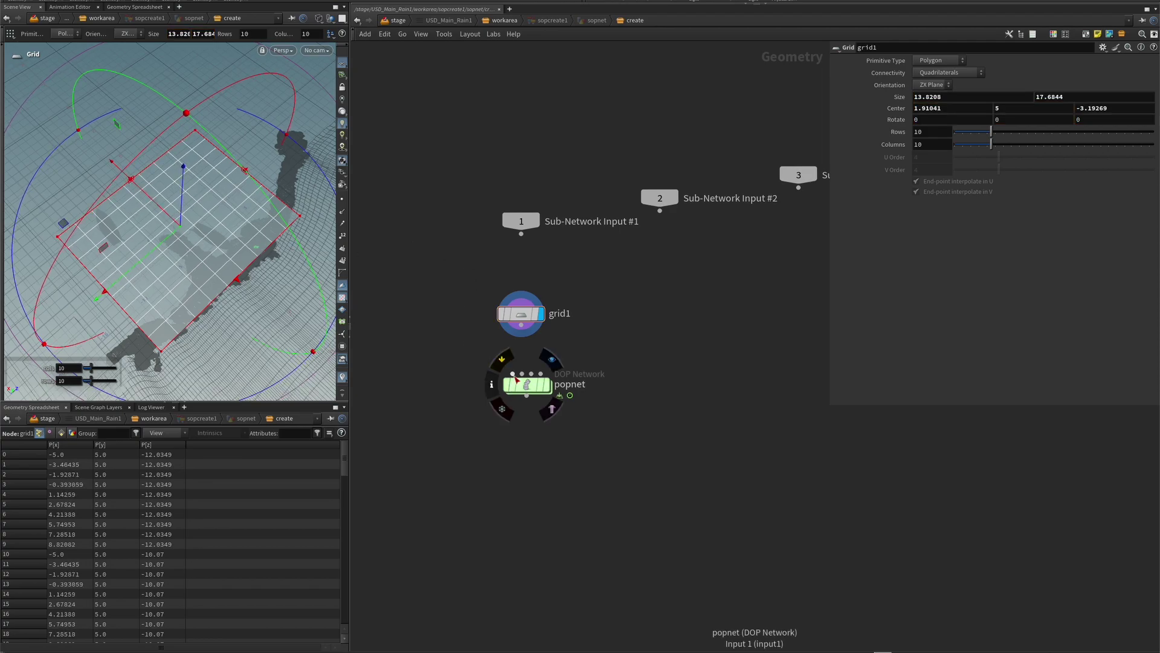
mouse_move(184, 226)
left_mouse_down("alt")
mouse_move(182, 262)
mouse_move(189, 231)
left_mouse_up("alt")
key("Return")
left_click_drag(513, 373, 524, 330)
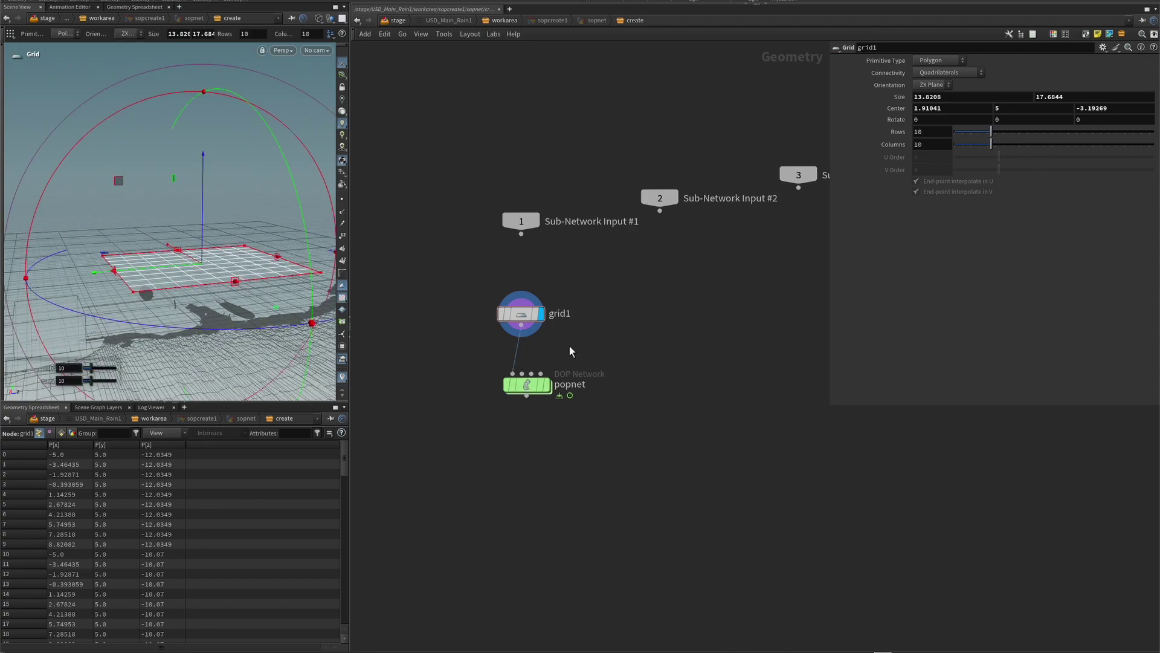
Inside the popnet, set the constant birth rate of the source_first_input POP Source to 50000
left_click(536, 391)
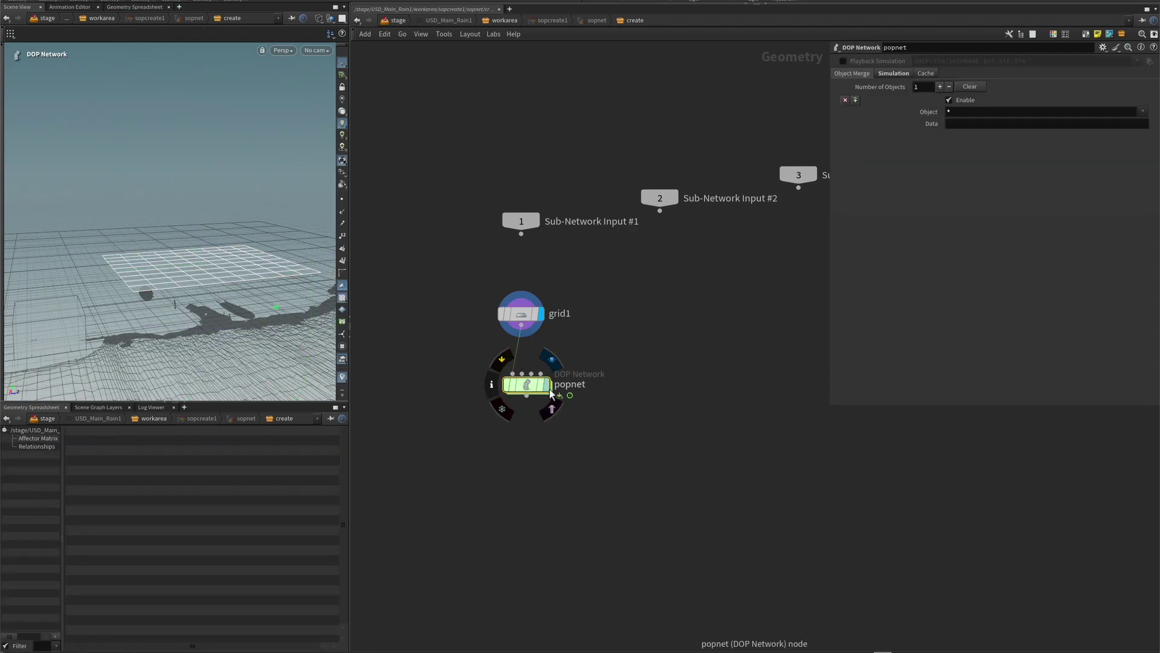
double_click(535, 391)
middle_click_drag(665, 404, 443, 368)
left_click_drag(594, 234, 594, 210)
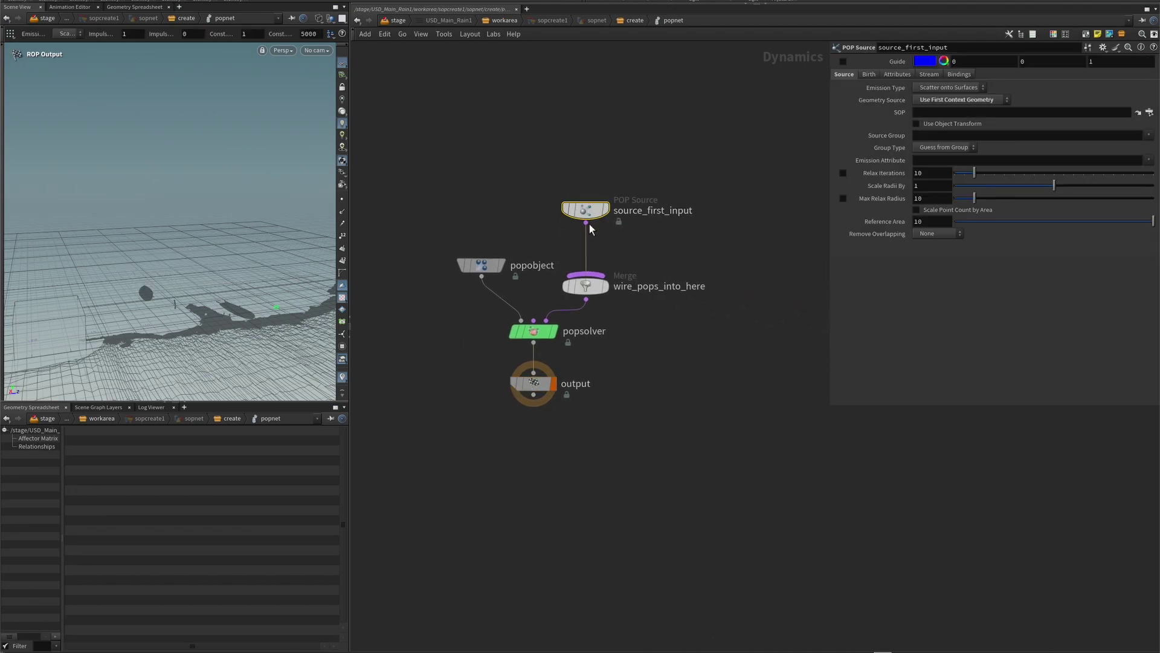
left_click(870, 74)
left_click(942, 132)
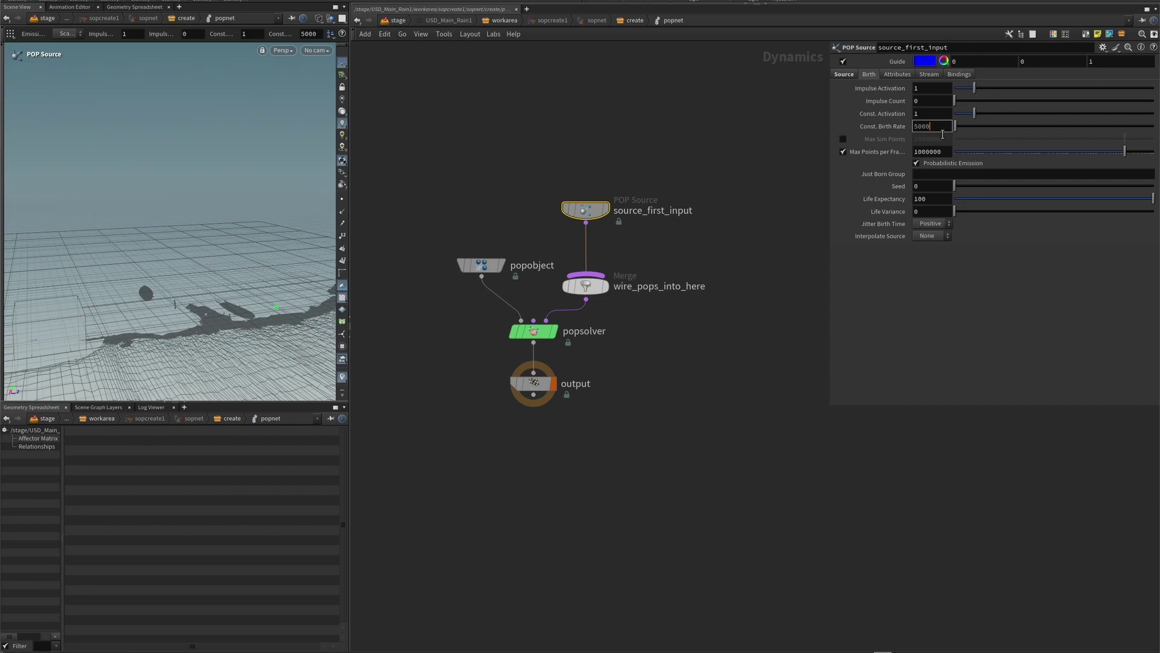
type("0")
key("Return")
Set the POP Source's maximum points per frame to 2000000 and bring its emission source settings back up
left_click(920, 154)
key("BackSpace")
type("2")
key("Return")
left_click(663, 240)
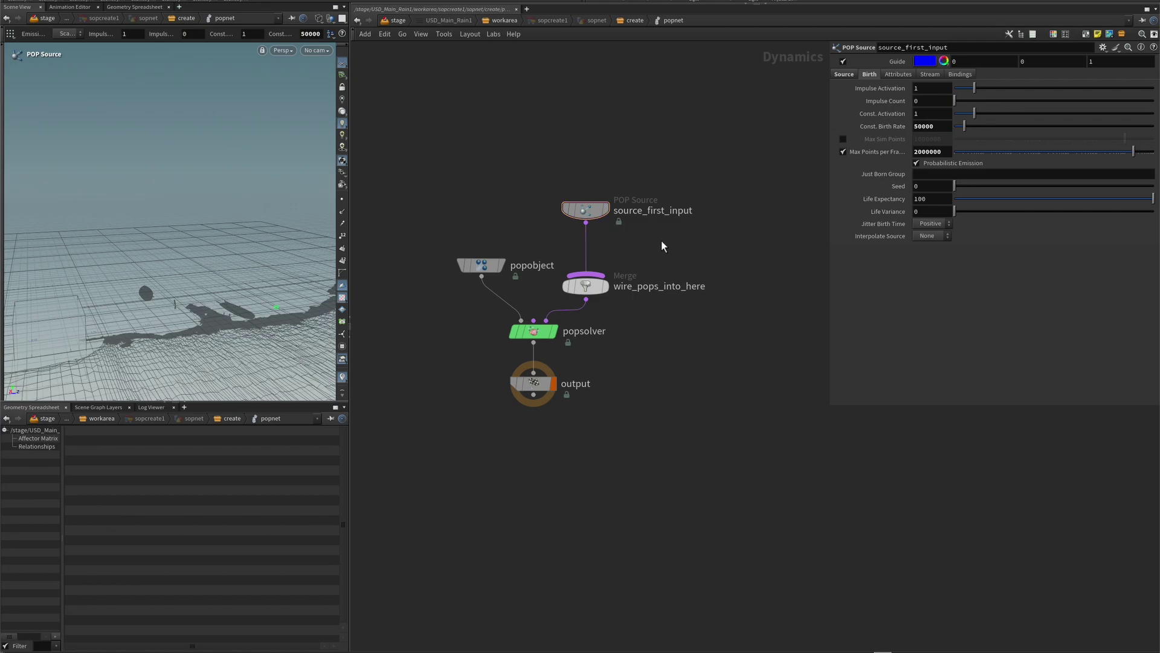
left_click(596, 210)
left_click(597, 215)
left_click(839, 77)
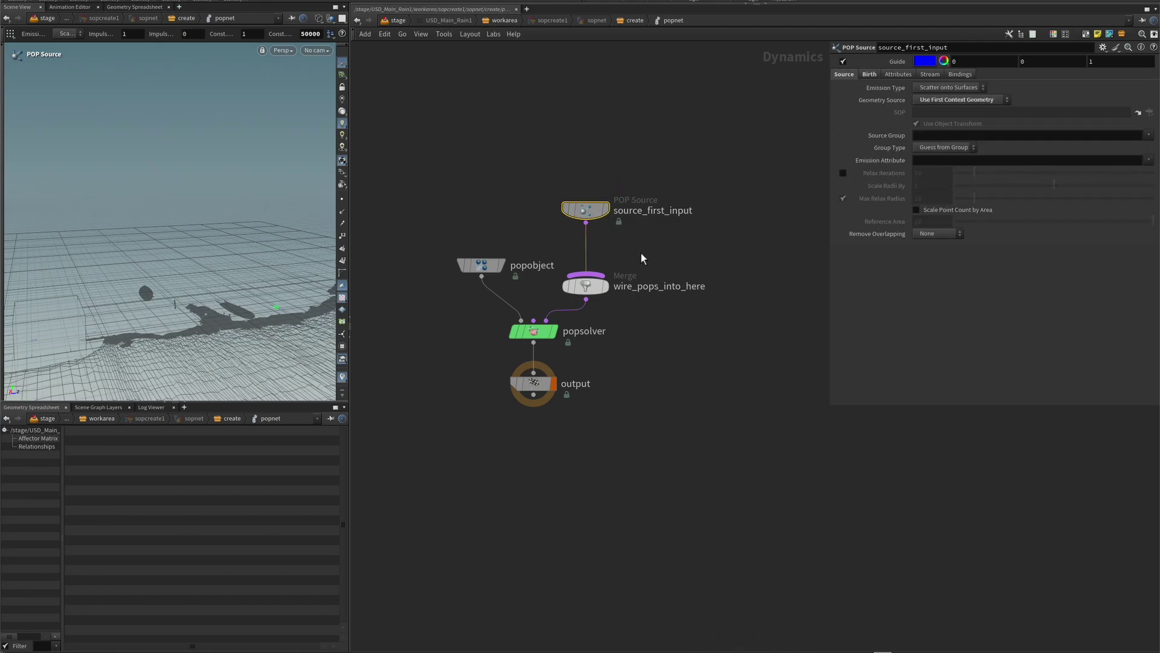
Insert a POP Wind node between source_first_input and the wire_pops_into_here merge
key("Tab")
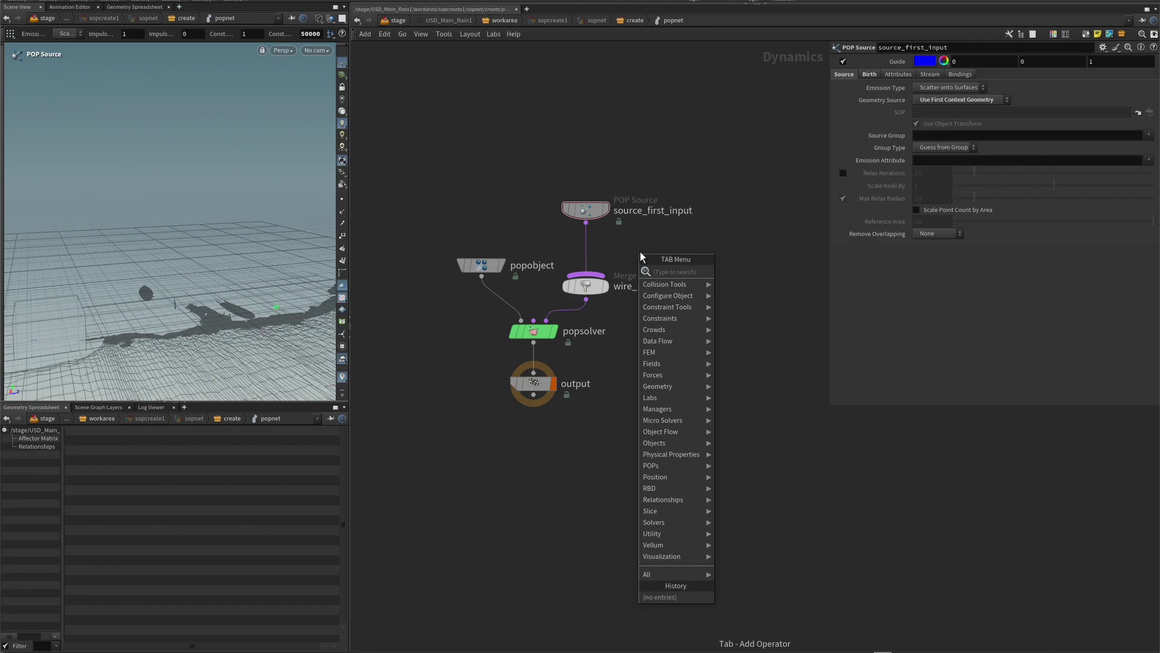
type("pop")
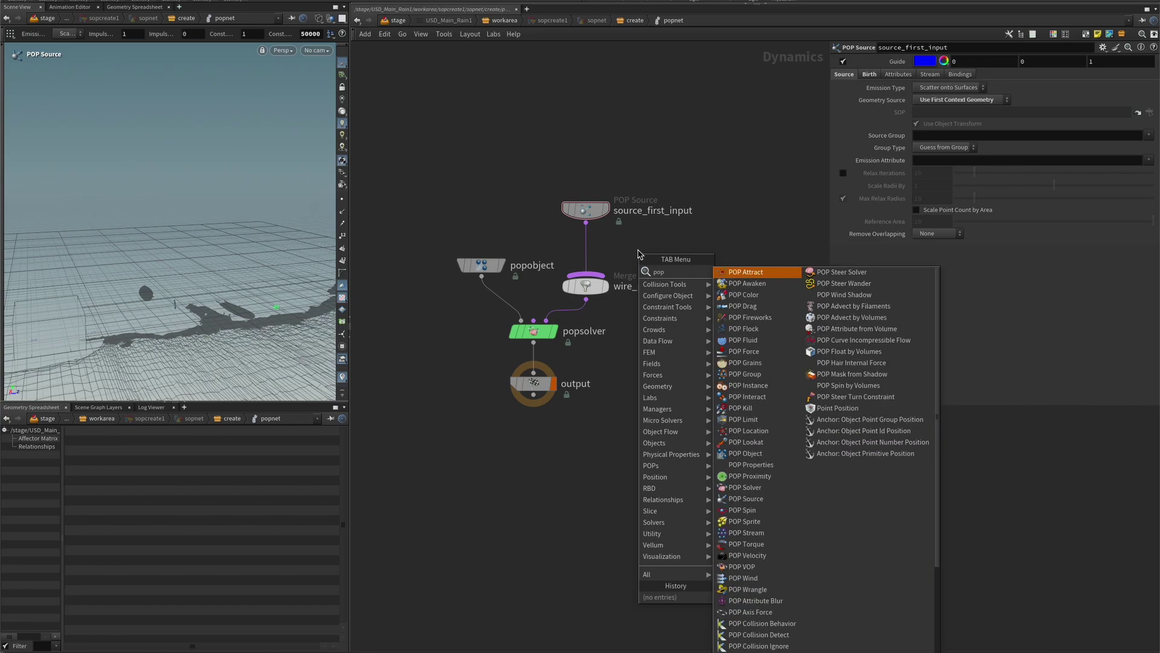
key("BackSpace")
key("BackSpace")
key("BackSpace")
type("wind")
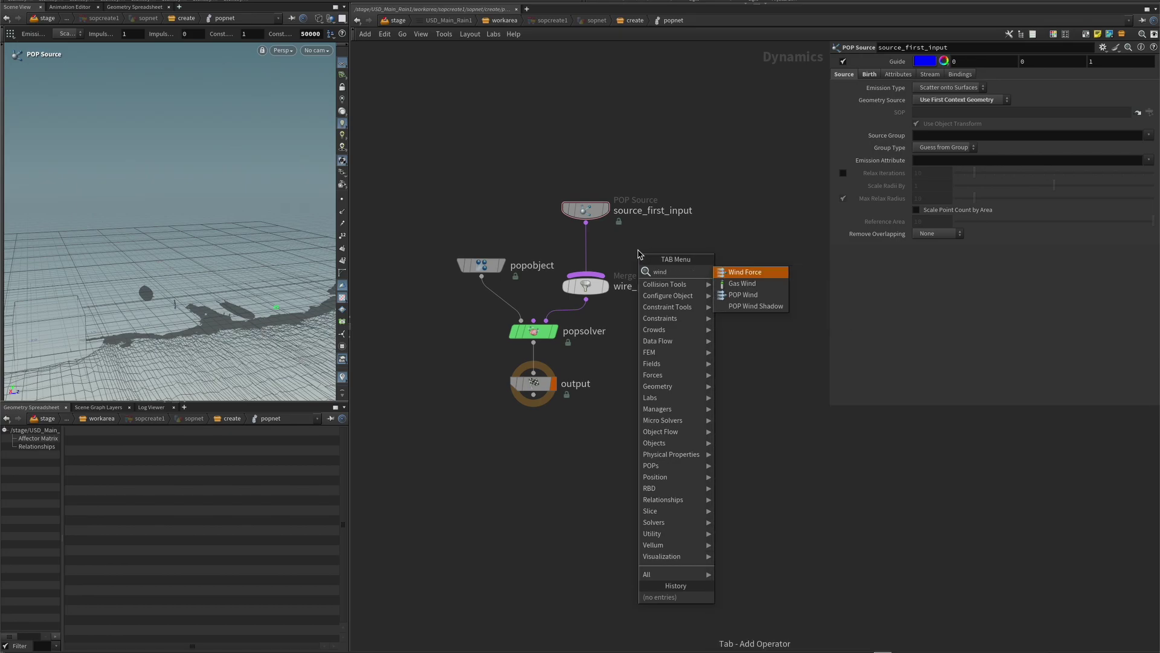
key("Down")
key("Down")
key("Return")
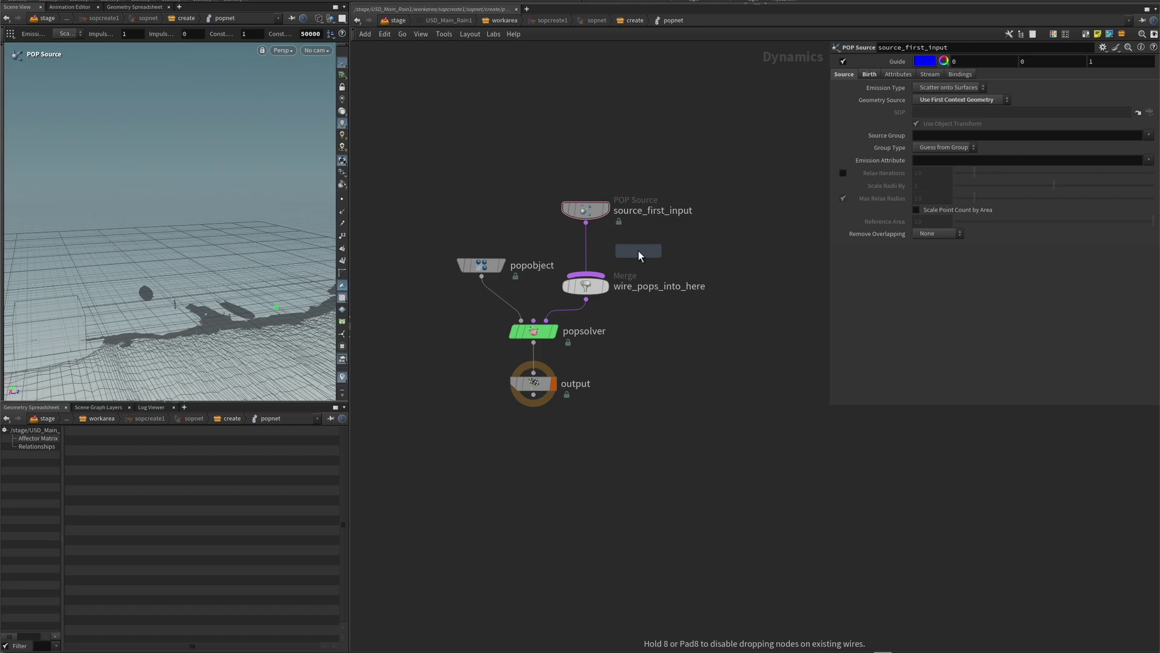
left_click(585, 246)
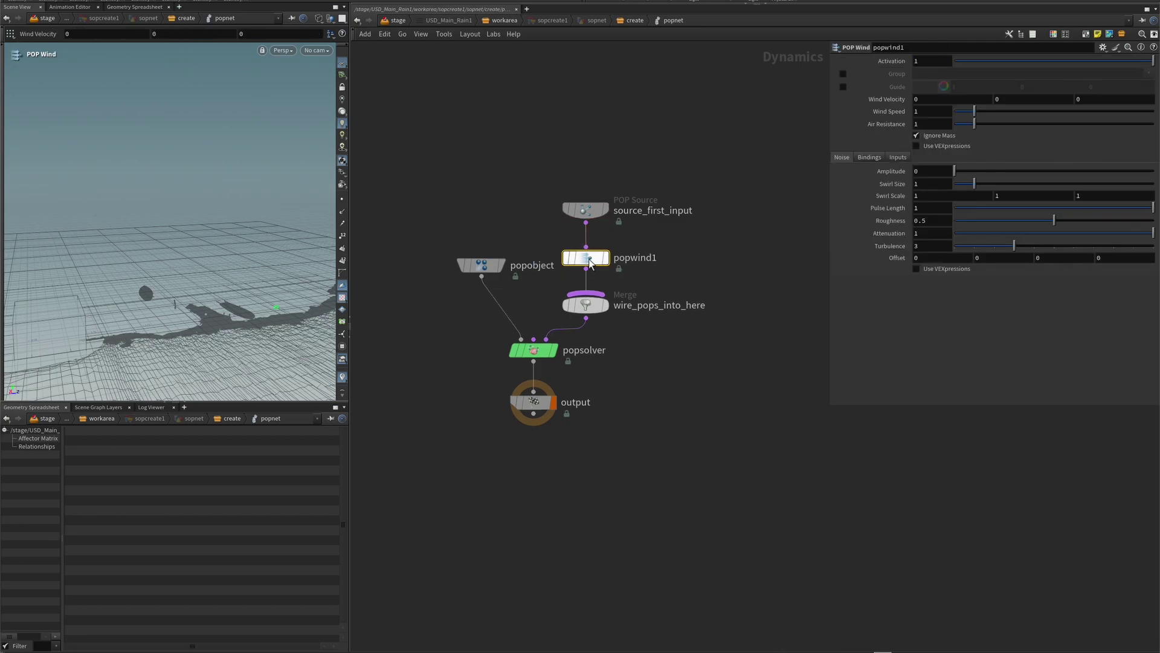
Set the POP Wind's Y wind velocity to -9.8 and play the particle simulation from the start
left_click_drag(1017, 99, 956, 1)
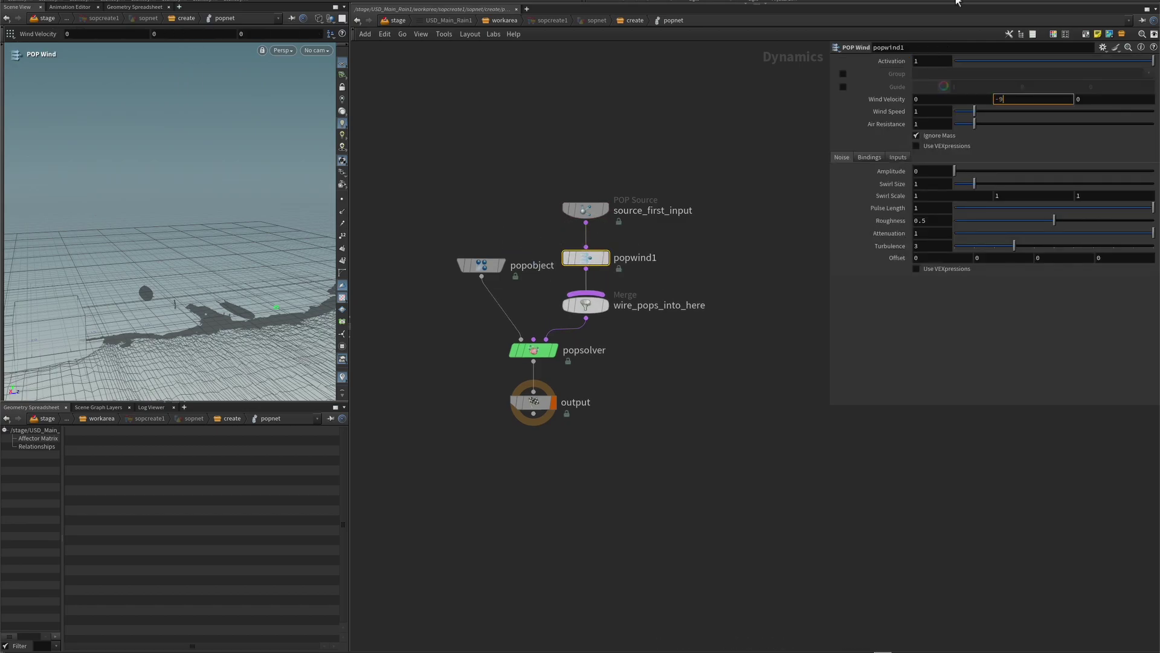
type("-9.8")
key("Return")
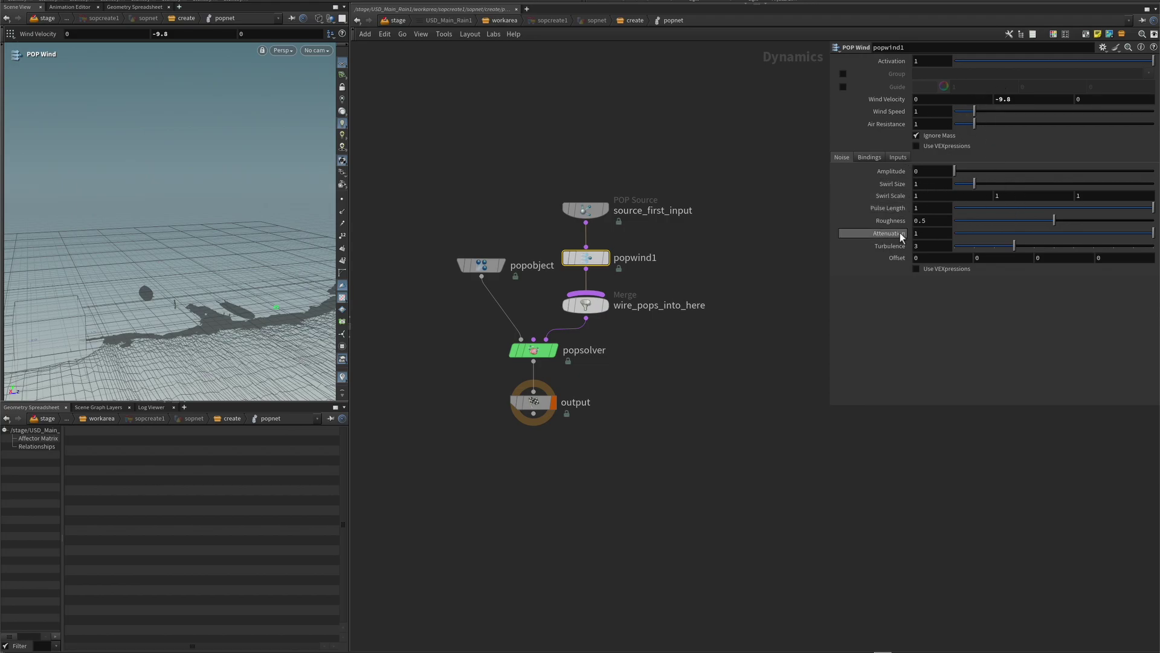
left_click(672, 150)
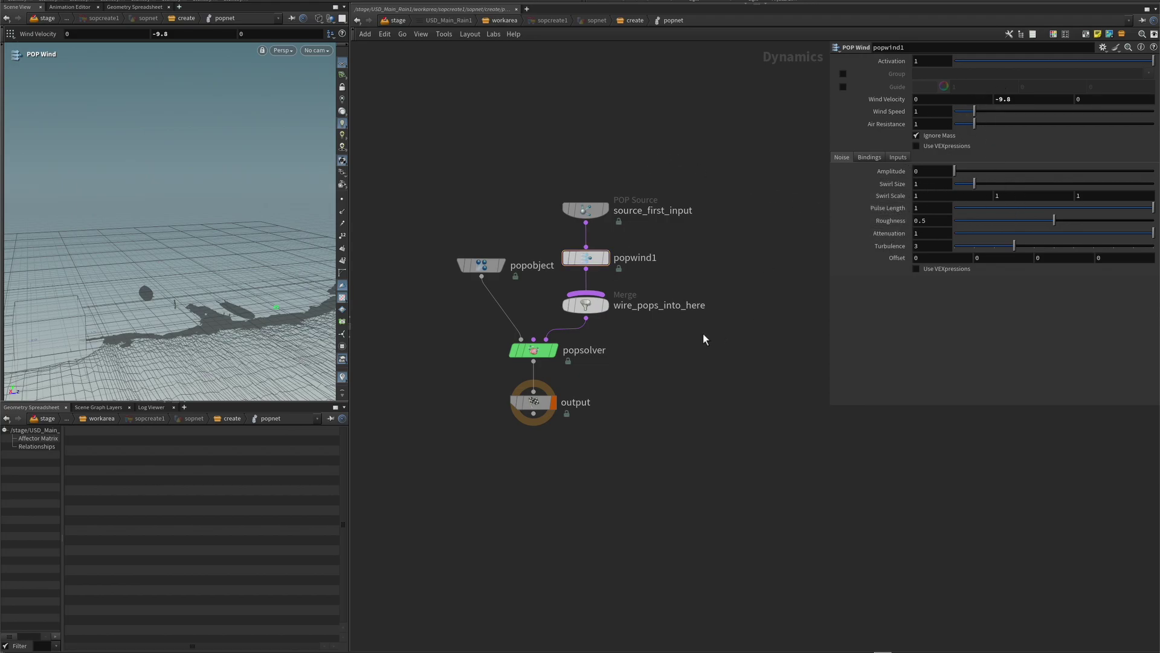
key("ctrl+Up")
key("Up")
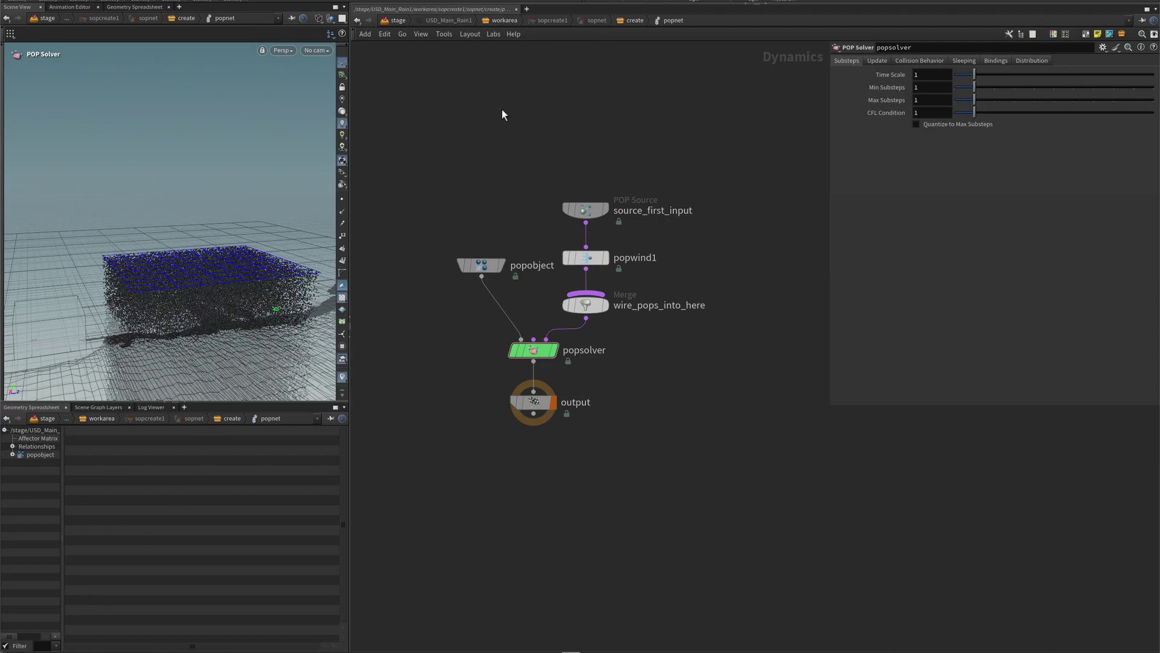
Back in the geometry network, align the popnet under grid1 and set its simulation start frame to 980
key("u")
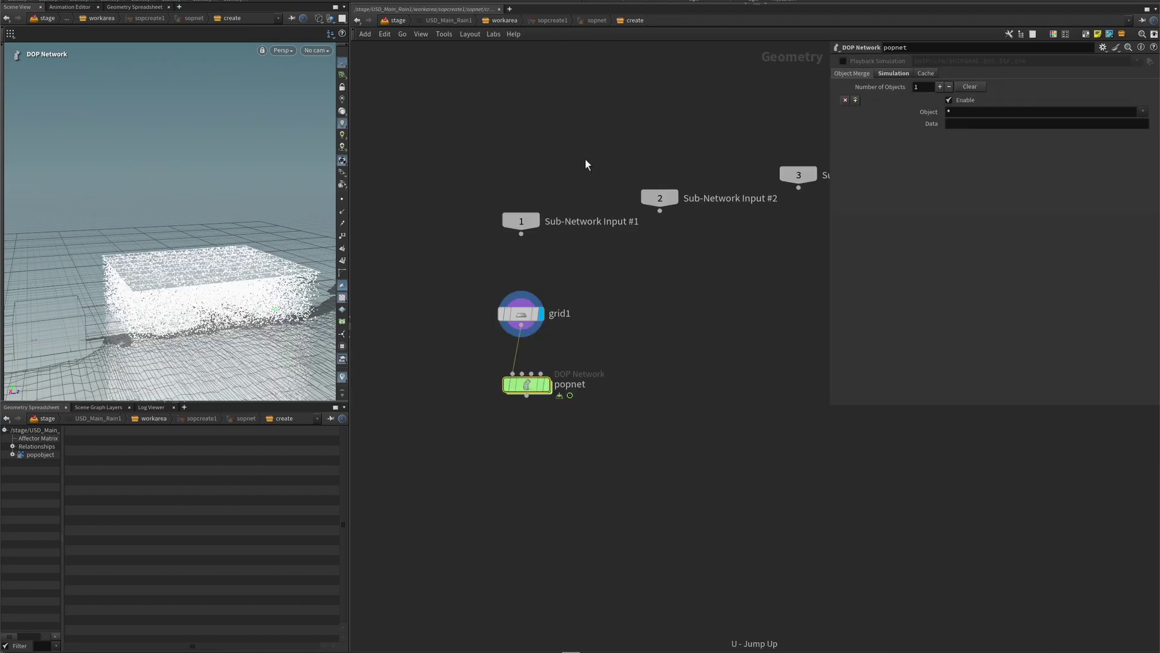
left_click_drag(531, 389, 525, 383)
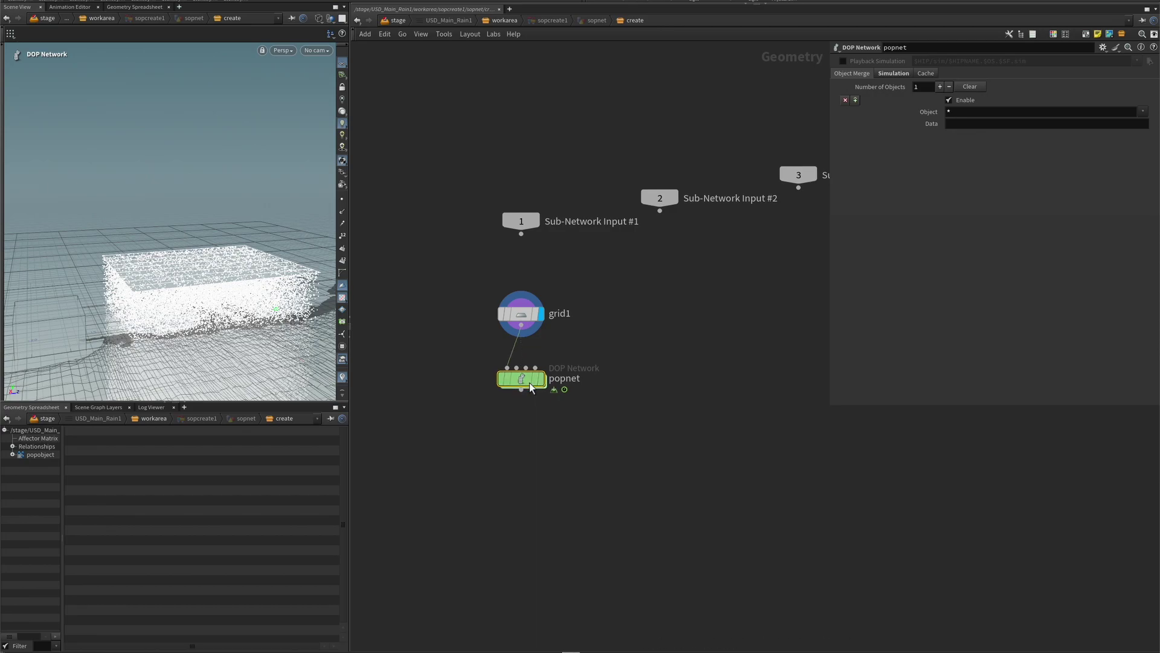
left_click(893, 73)
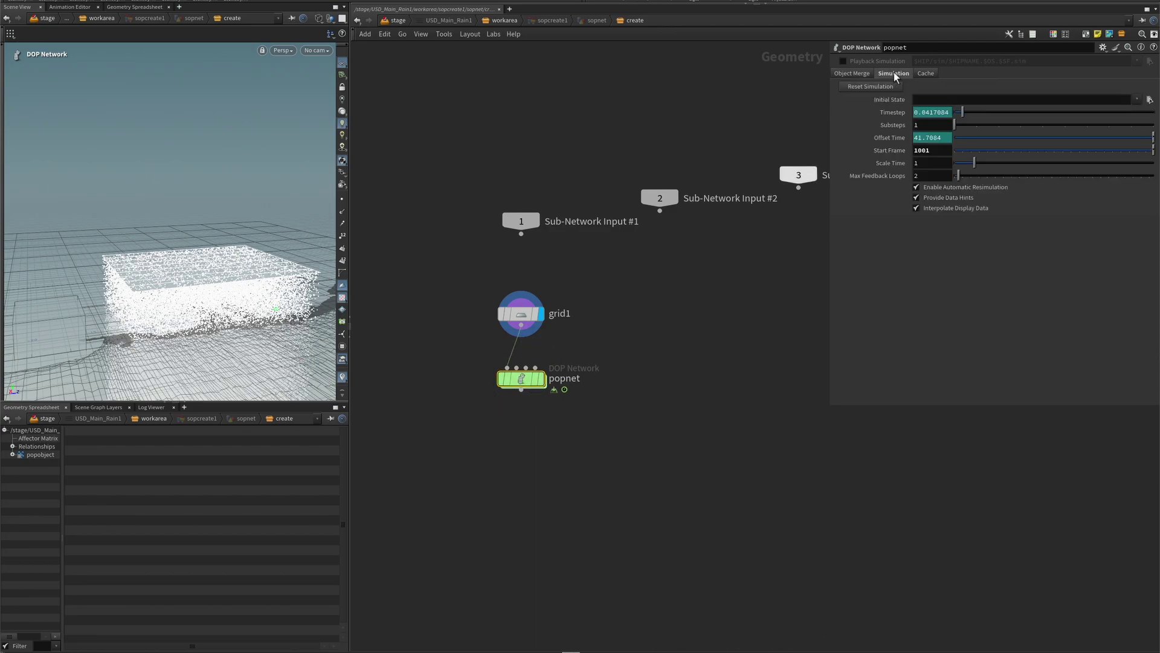
double_click(915, 151)
type("980")
left_click_drag(919, 154, 932, 154)
type("80")
key("Return")
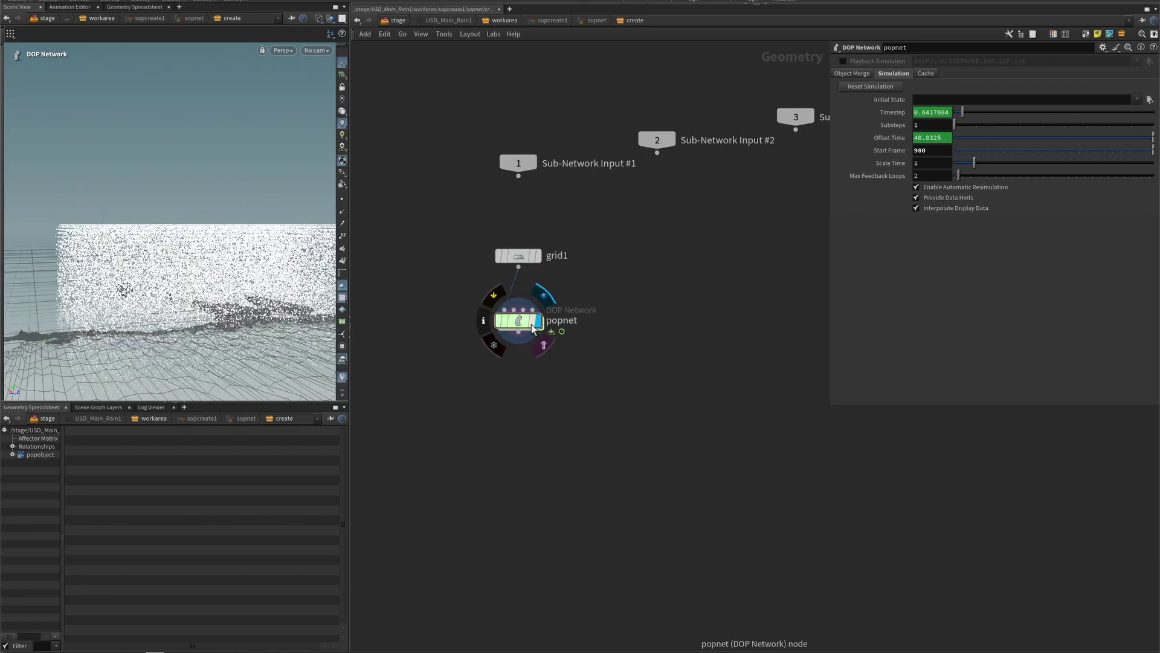
View the displayed rain particles from a higher angle and return to the stage network
left_click_drag(207, 218, 189, 235, "alt")
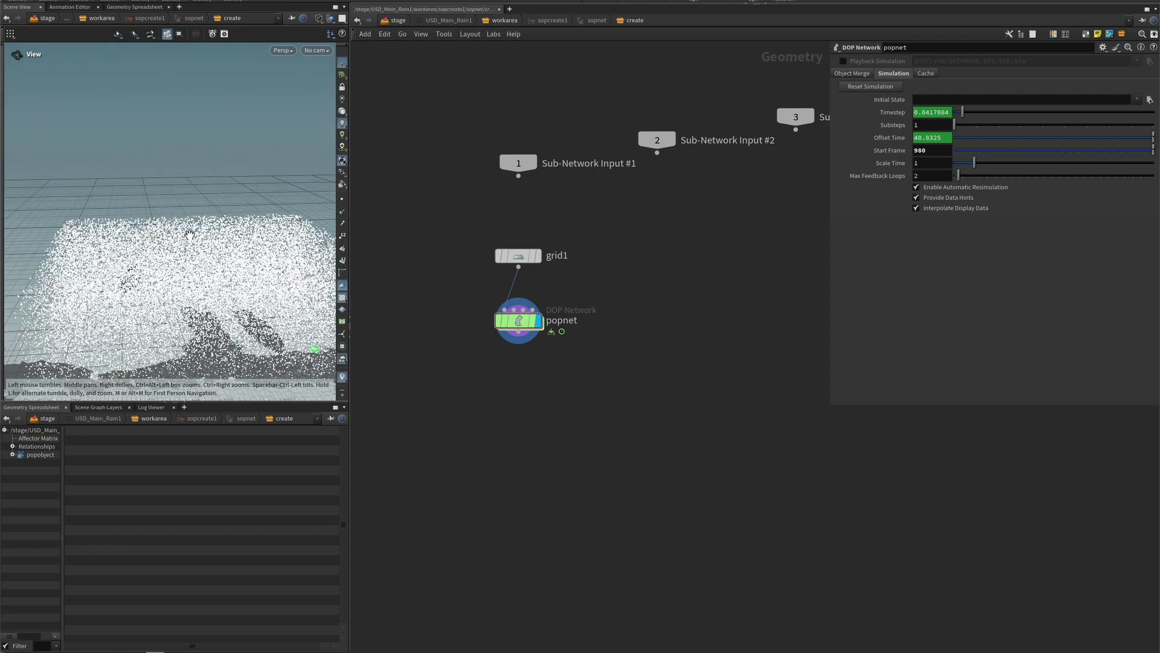
left_click(400, 21)
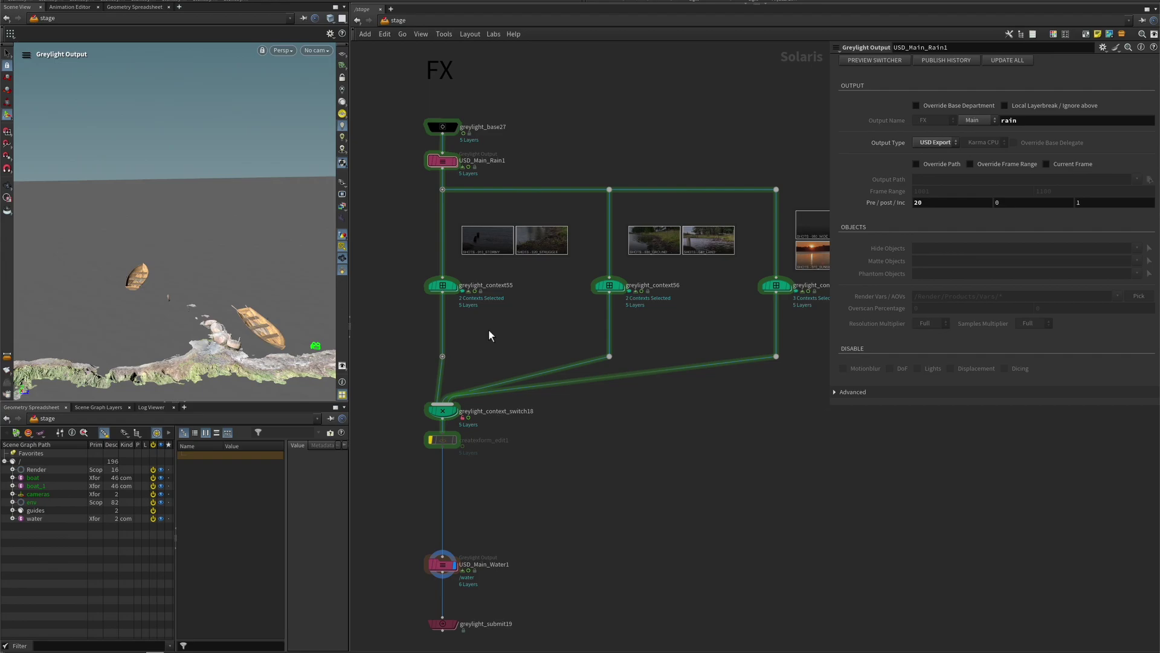
Add an Edit Context Options node and insert it into the branch below greylight_context55
key("Tab")
type("edi")
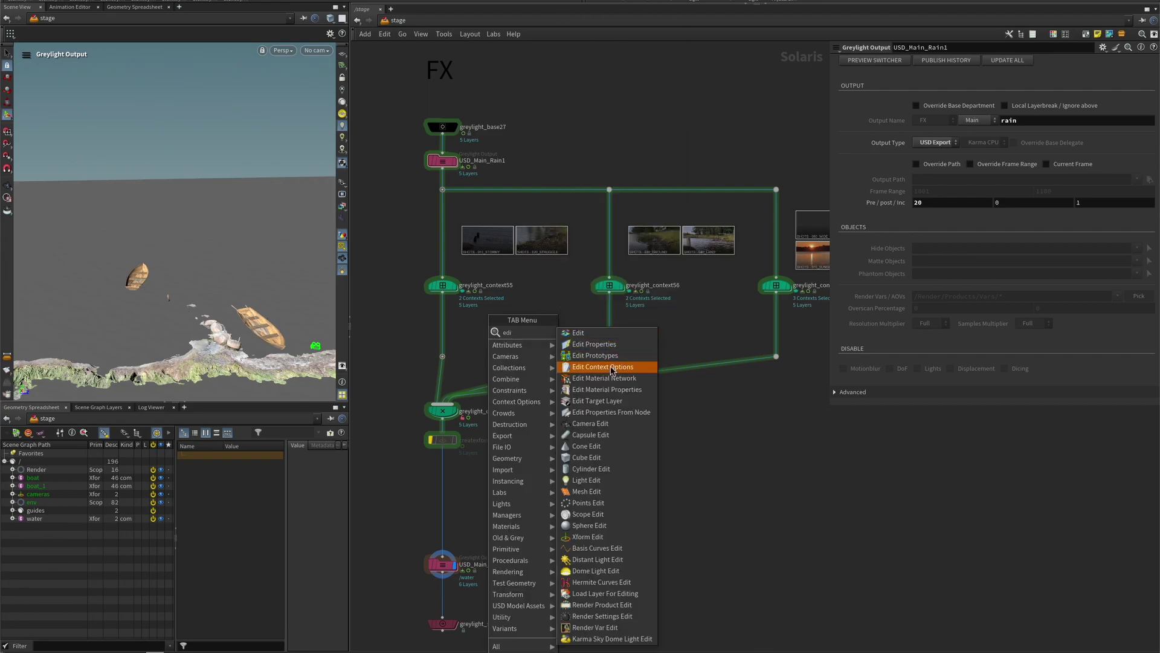
left_click(612, 367)
left_click(482, 331)
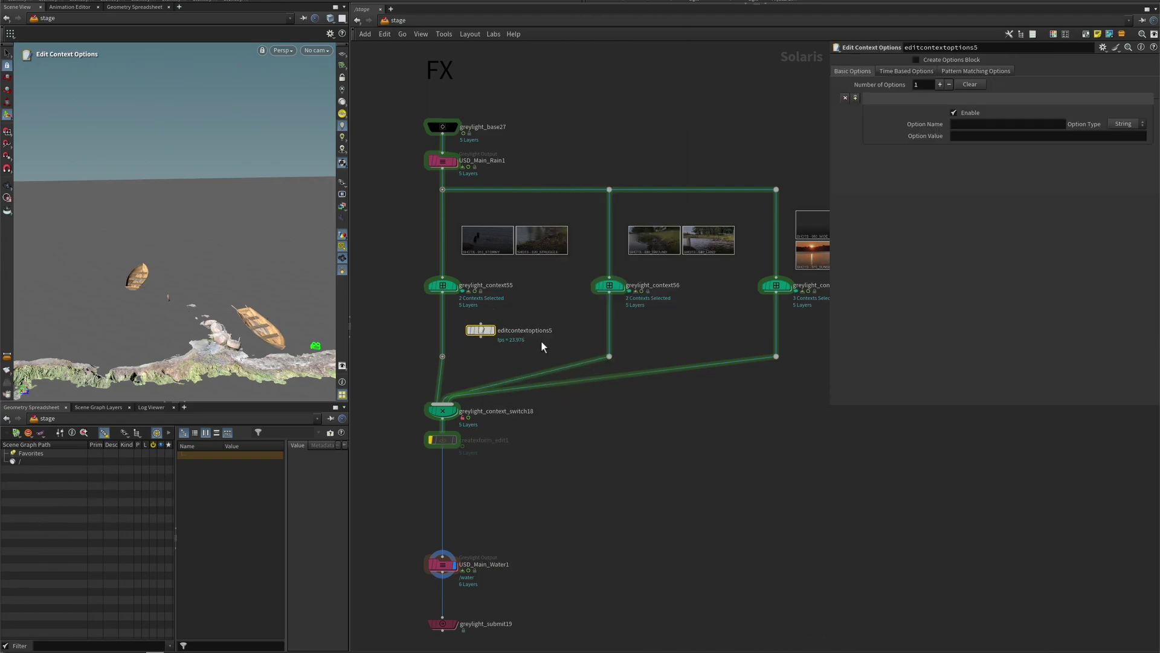
left_click_drag(487, 332, 488, 342)
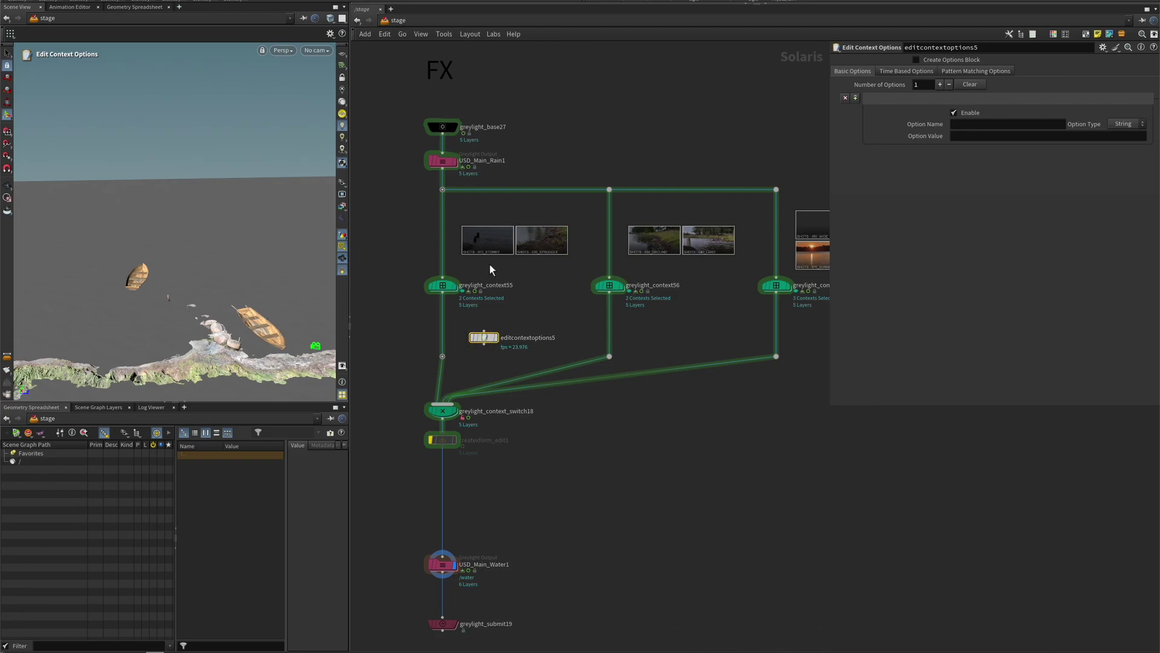
left_click_drag(498, 336, 458, 328)
Define a context option named rain with the Number type and a value of 100
left_click(983, 126)
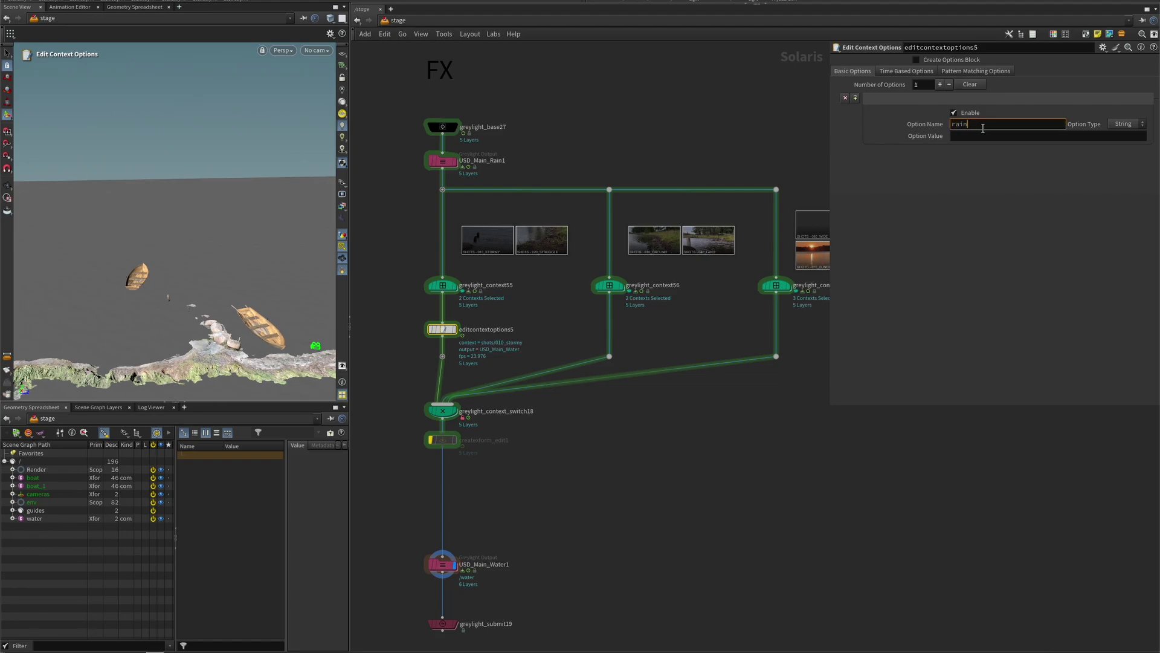
type("rain")
key("Return")
left_click(1138, 123)
left_click(1130, 148)
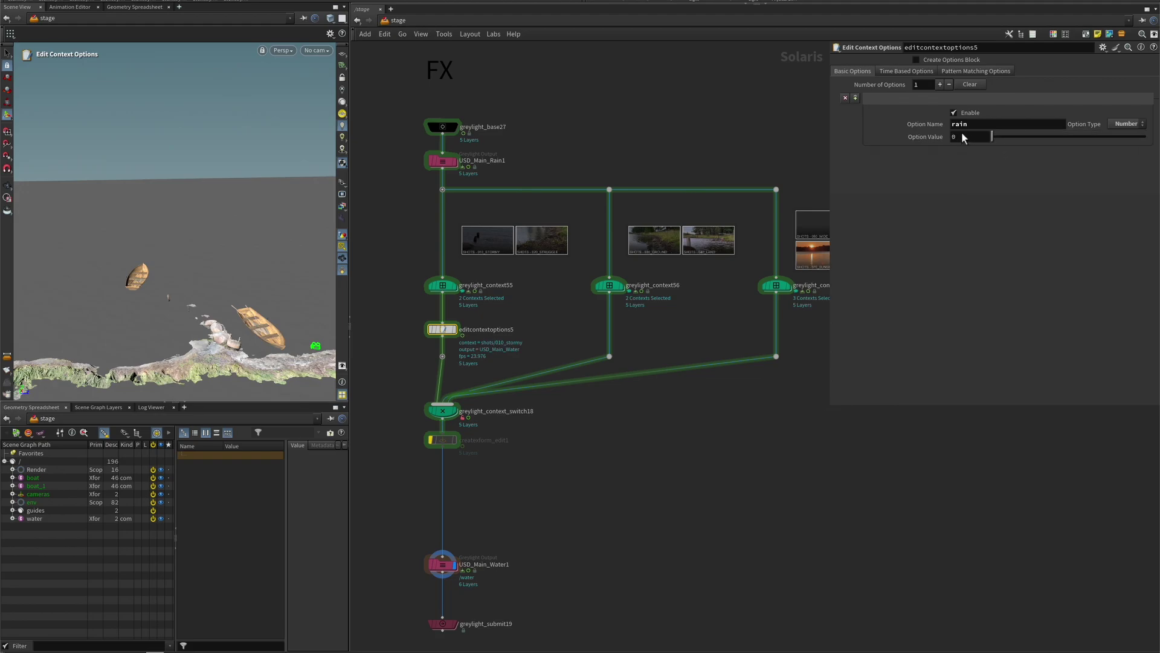
left_click(980, 139)
type("100")
key("Return")
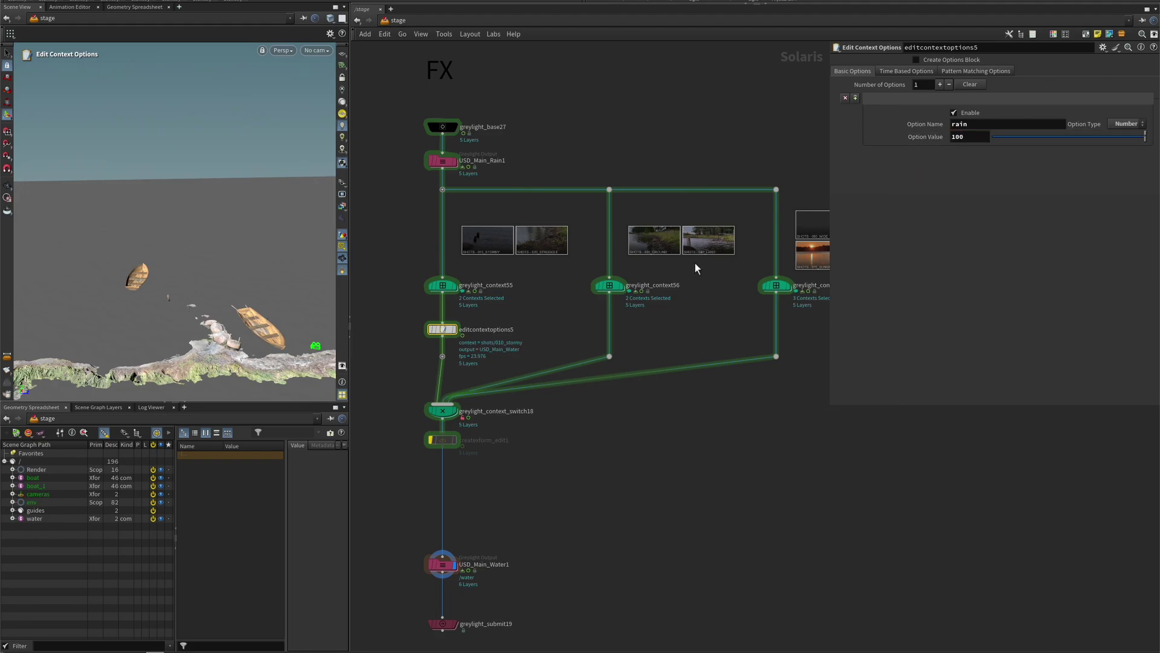
Enter the SOP network of sopcreate1 inside USD_Main_Rain1 and add a Group node below popnet
double_click(447, 162)
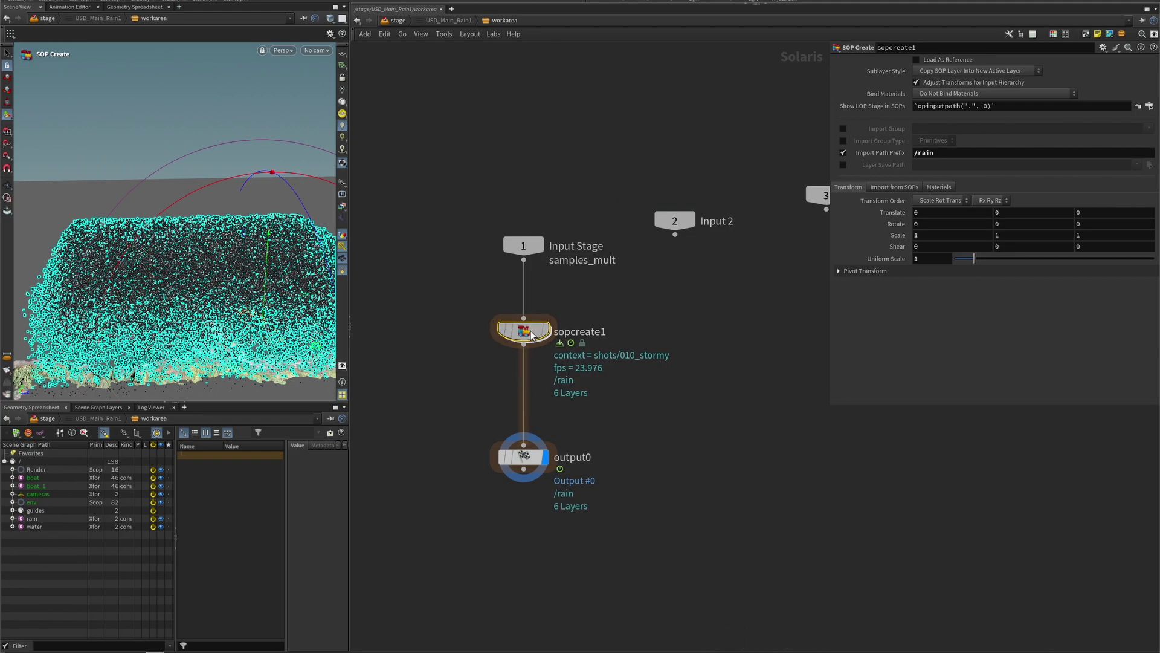
double_click(529, 331)
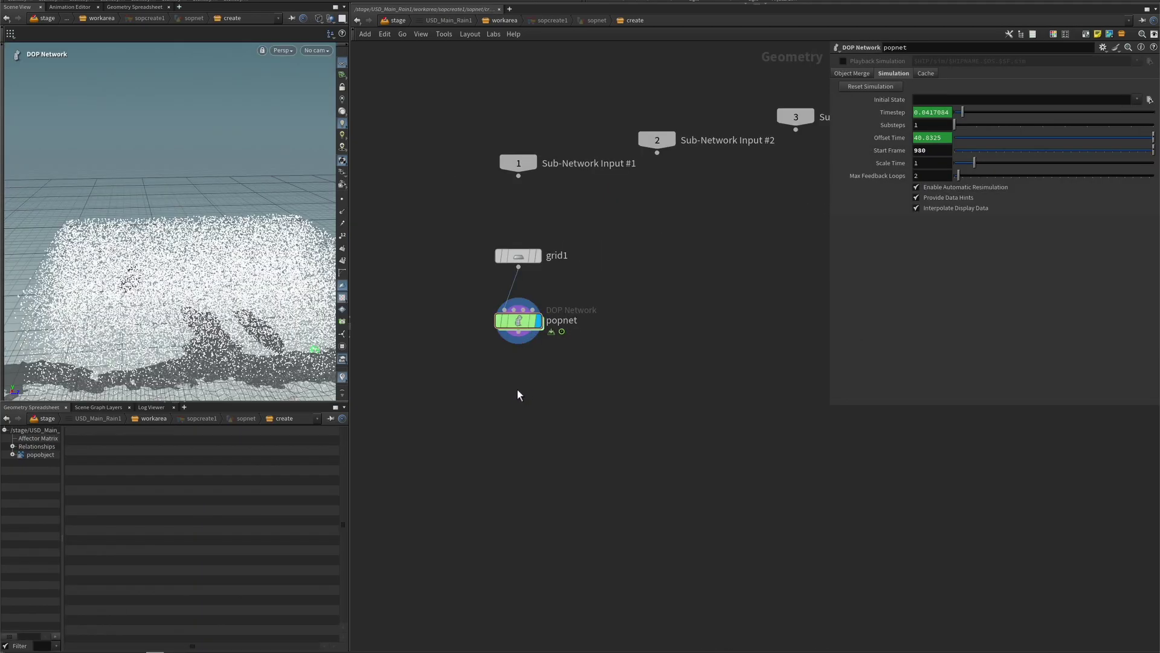
key("Tab")
type("gru")
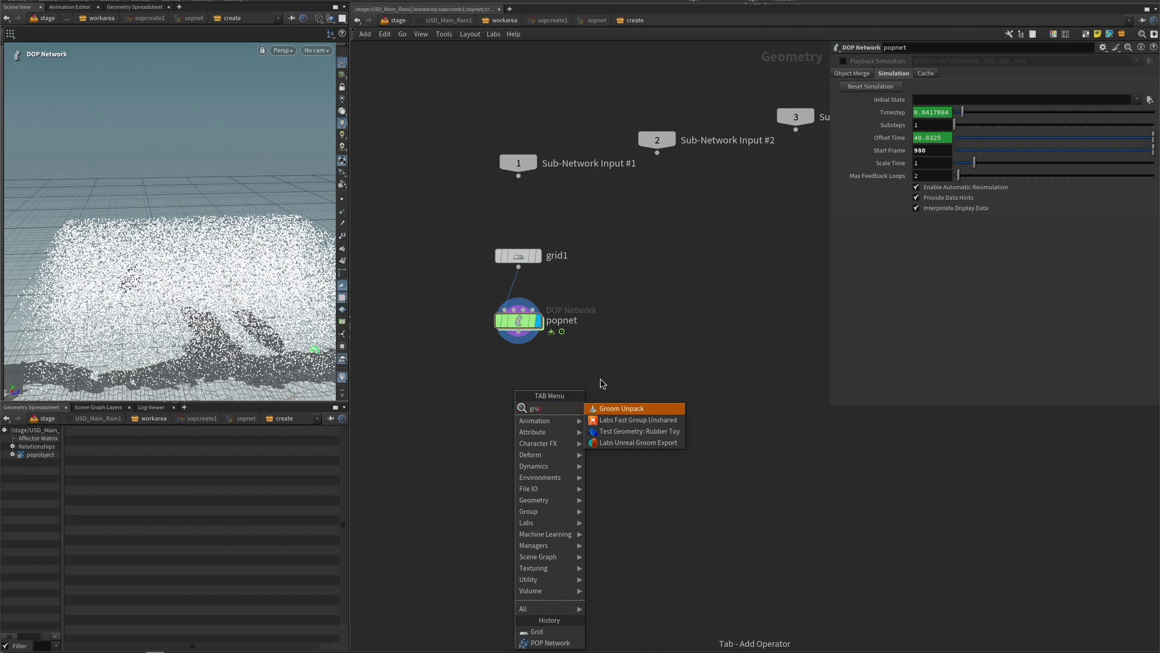
key("Return")
left_click(526, 379)
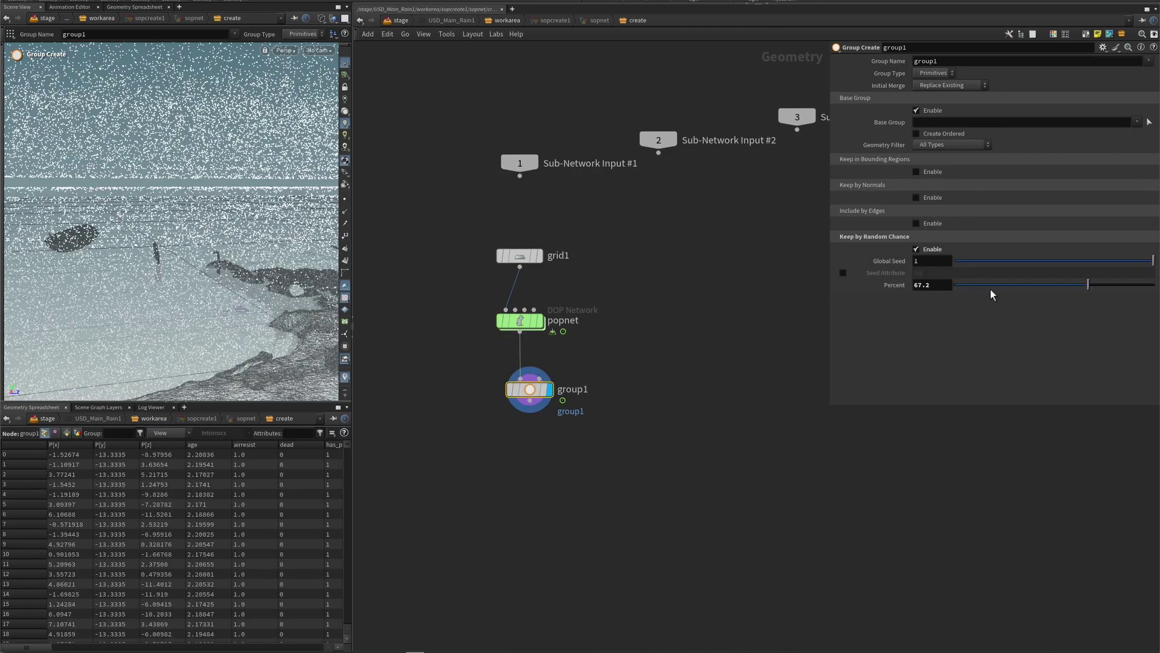
Set the group type to Points with stream_source_first_input as base group, and test a different random-chance percentage
left_click(933, 73)
left_click(933, 91)
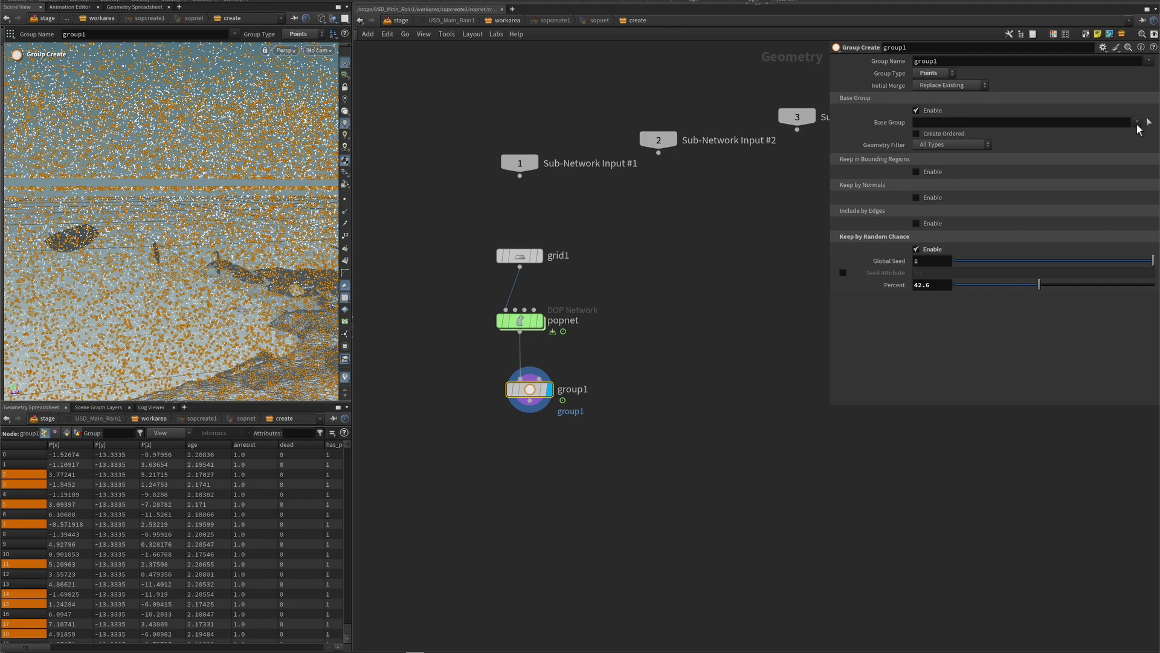
left_click(1138, 122)
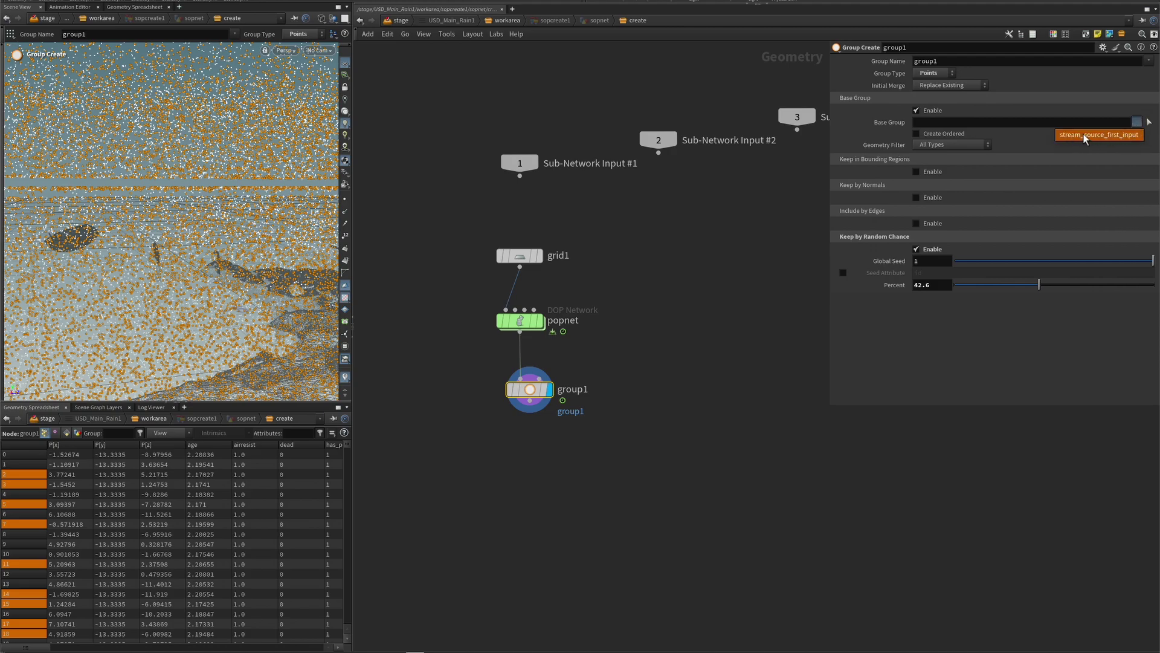
left_click(1086, 134)
left_click_drag(999, 289, 1071, 287)
Drive the group's random-chance percentage with a contextoption expression that reads the rain option
double_click(934, 285)
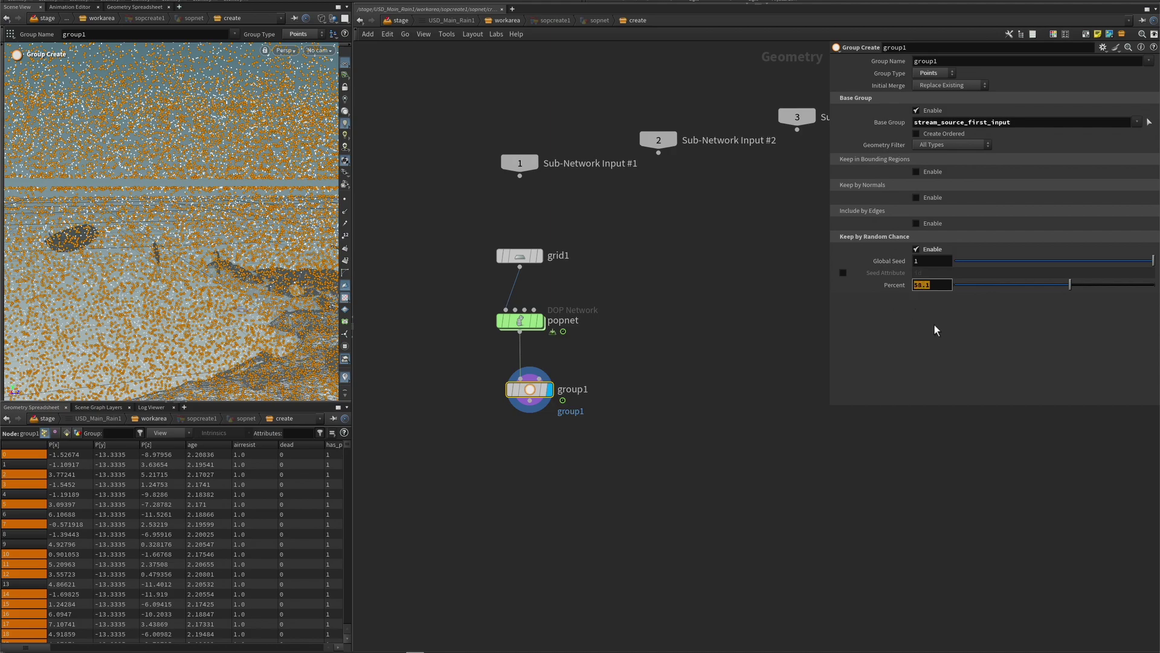
type("contextop")
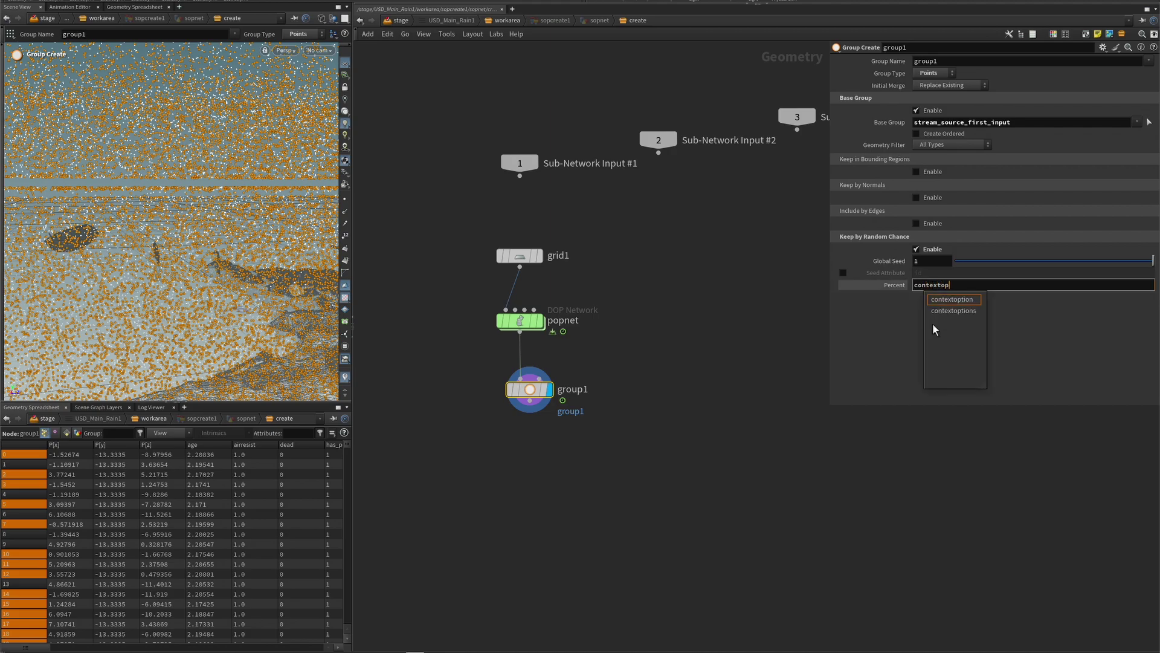
key("Return")
type("'rain")
key("Return")
left_click(884, 286)
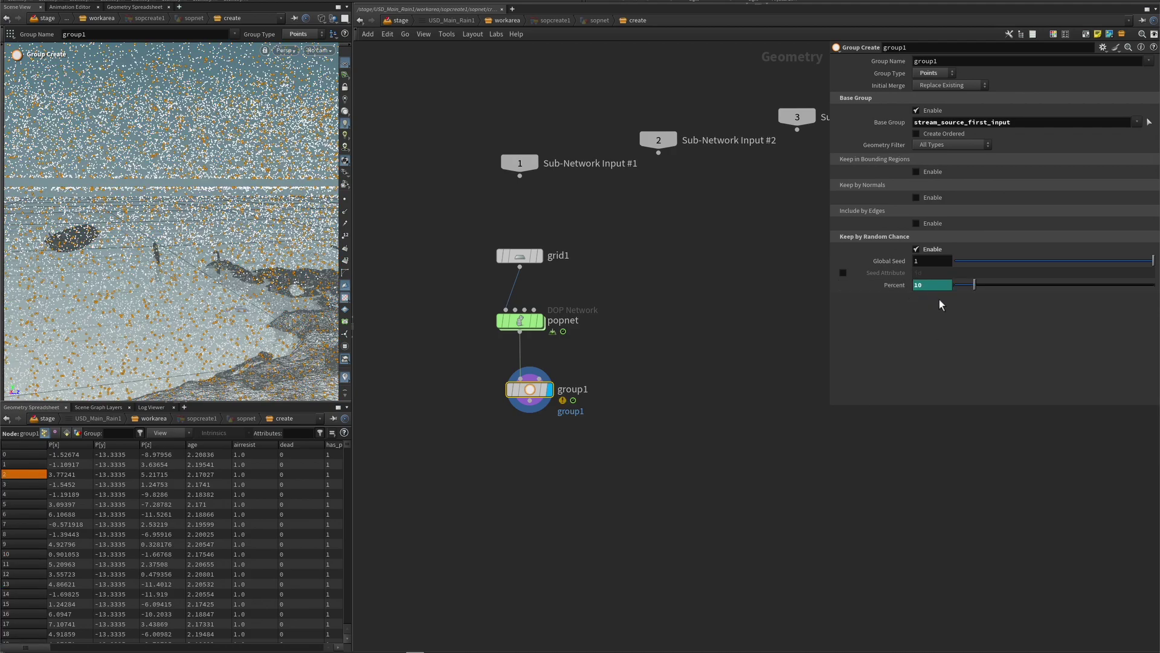
Add a Blast node and connect it directly below group1
left_click_drag(529, 390, 528, 393)
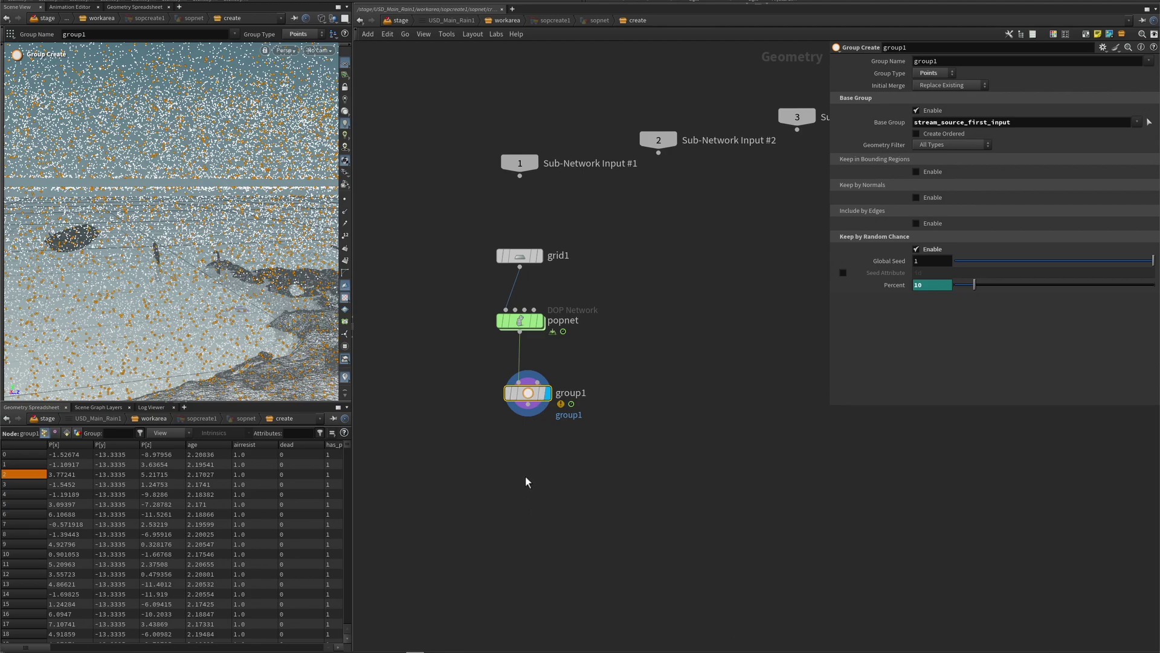
key("Tab")
type("blas")
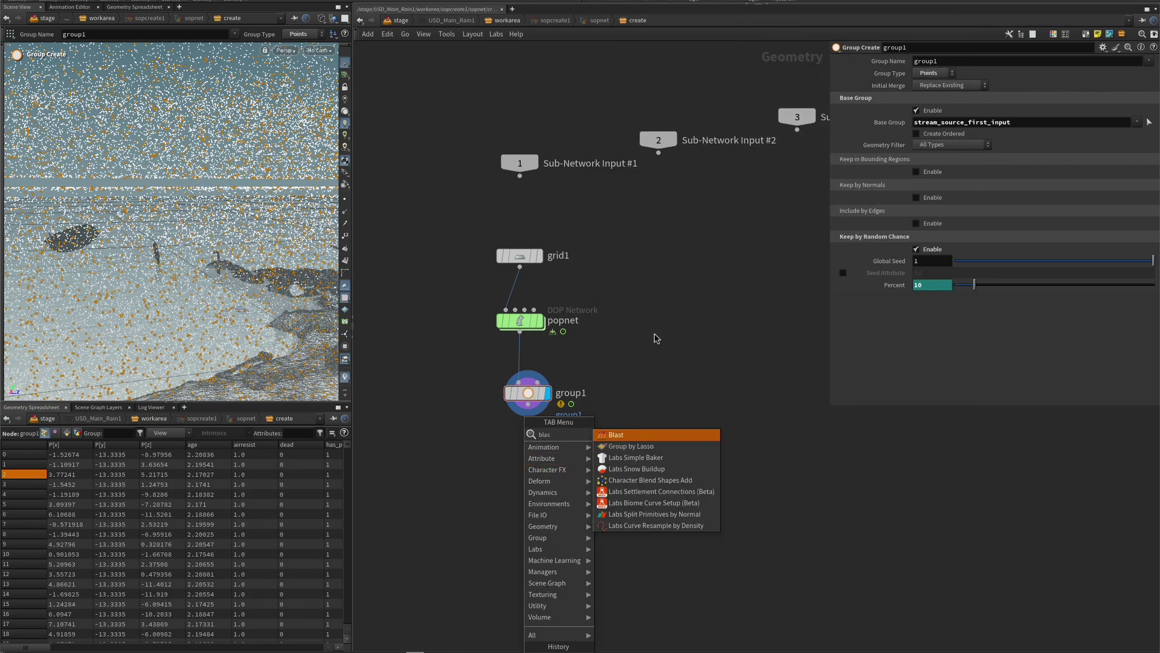
left_click(624, 437)
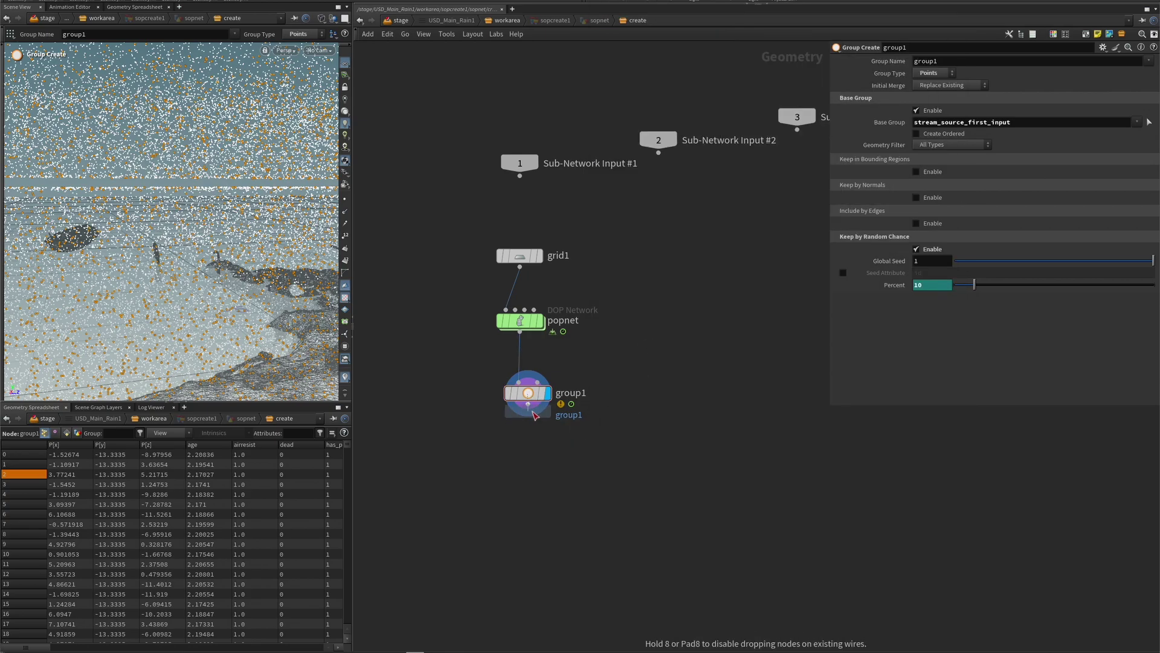
left_click(533, 431)
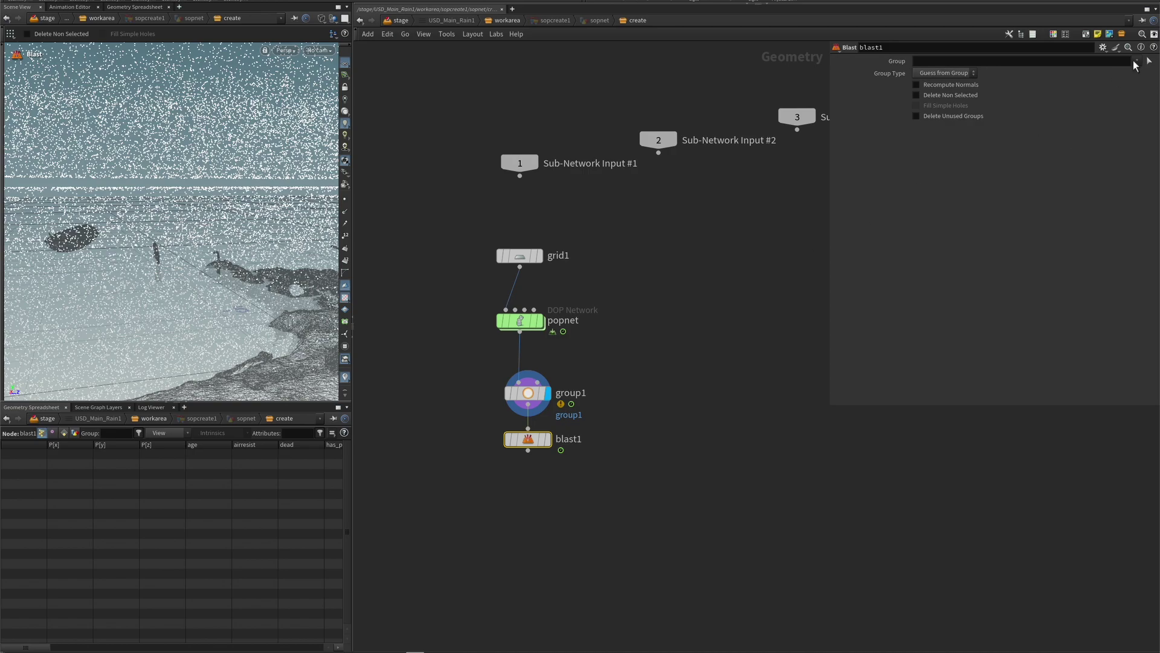
Set the Blast to group1 with Delete Non Selected enabled, and display the blast1 node
left_click(1136, 61)
left_click(1124, 75)
left_click(916, 94)
left_click(547, 439)
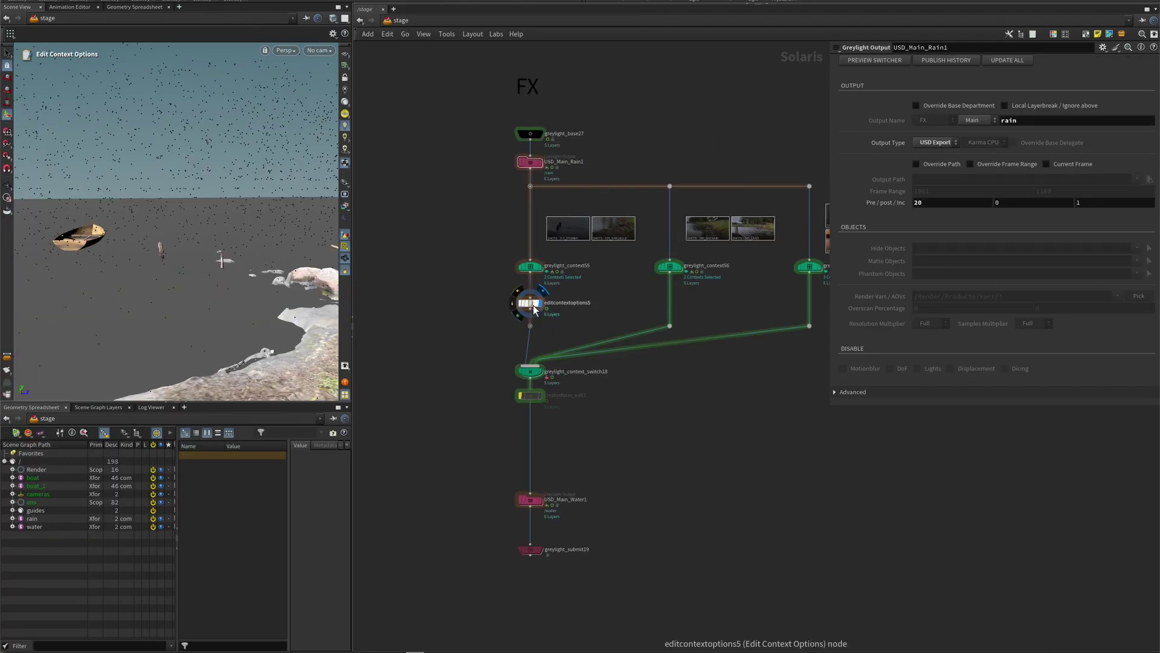
Back in the stage network, test different rain values on editcontextoptions5, including 0, and set the option to 100
left_click(533, 306)
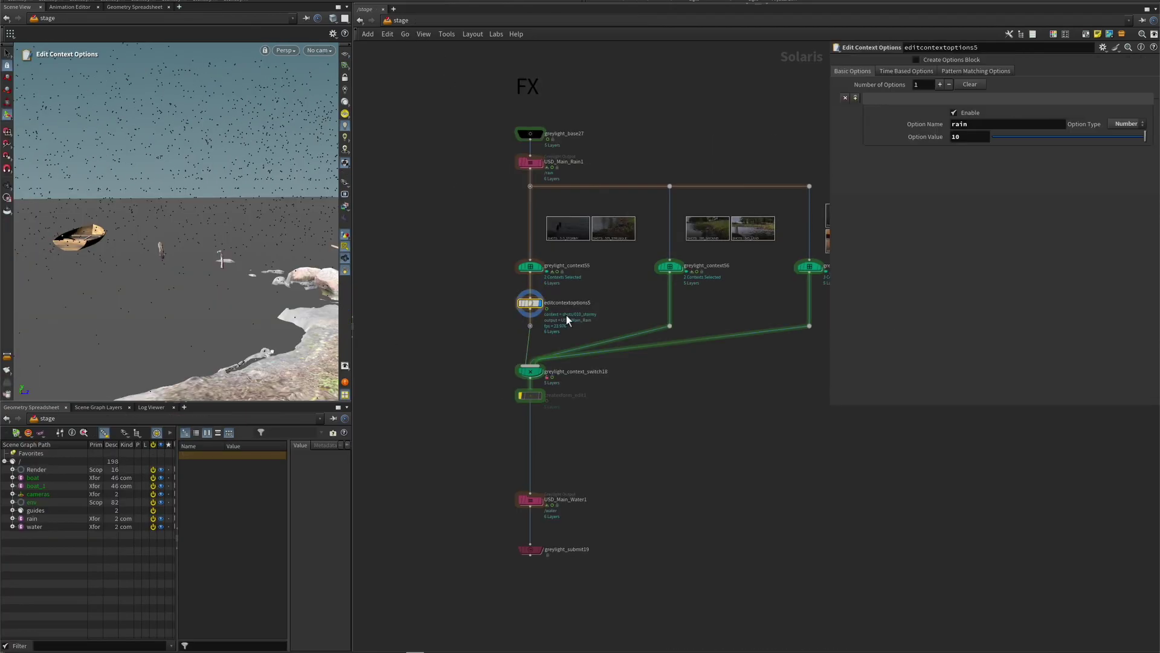
left_click_drag(1035, 137, 1155, 145)
left_click(979, 137)
type("0")
key("Return")
left_click_drag(1012, 139, 1140, 137)
left_click_drag(977, 140, 937, 140)
type("100")
key("Return")
middle_click_drag(538, 328, 465, 331)
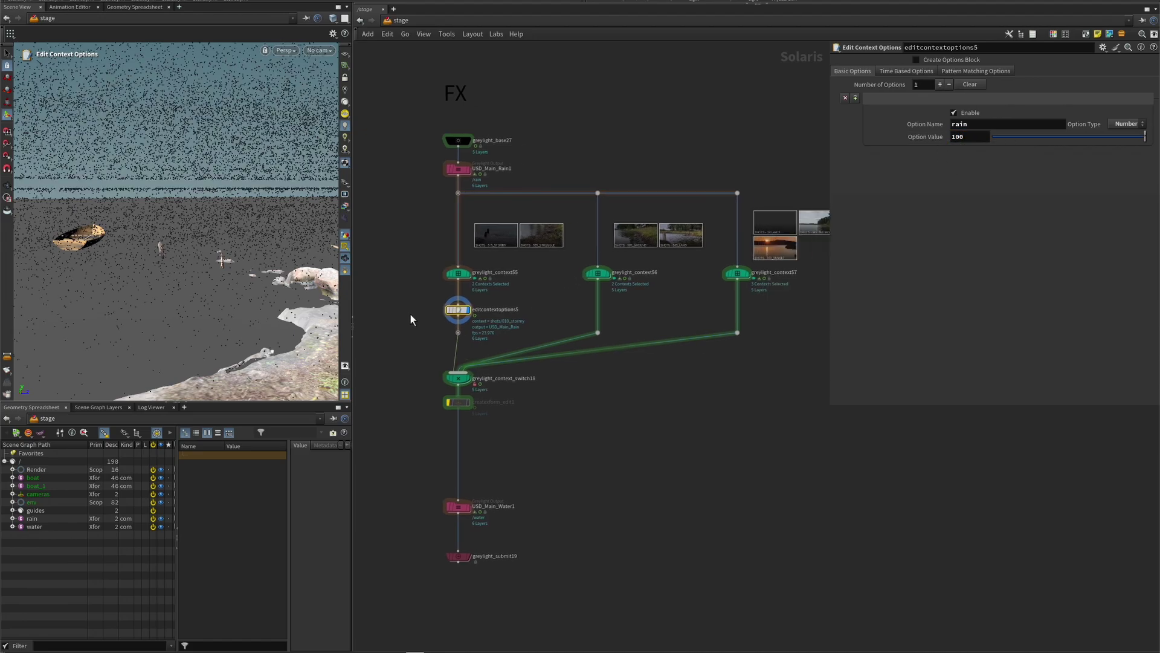
Duplicate editcontextoptions5 and insert the copy into the branch below greylight_context56
scroll(544, 290, "up", 3)
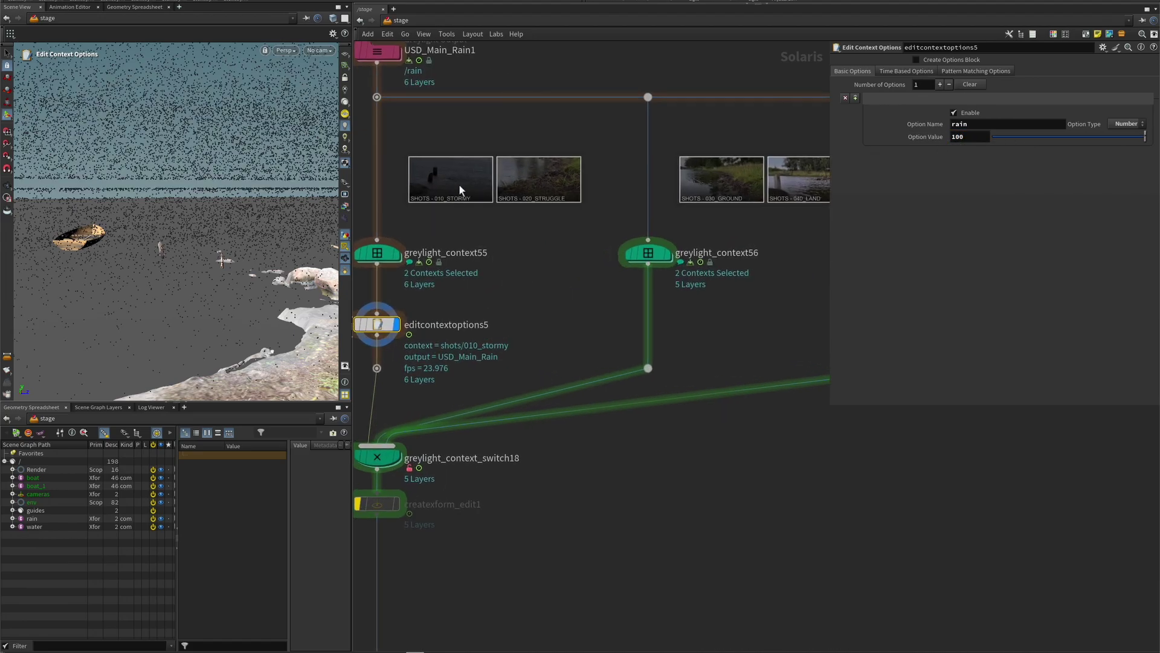
mouse_move(402, 316)
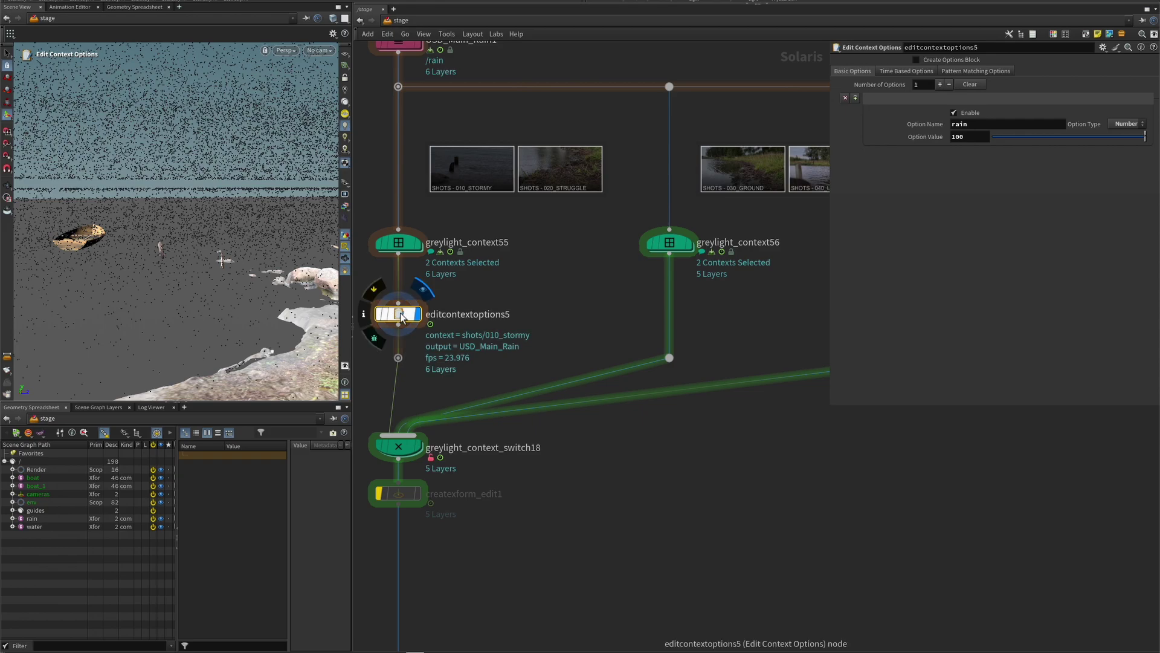
left_click_drag(402, 316, 568, 335)
left_click_drag(581, 315, 674, 315)
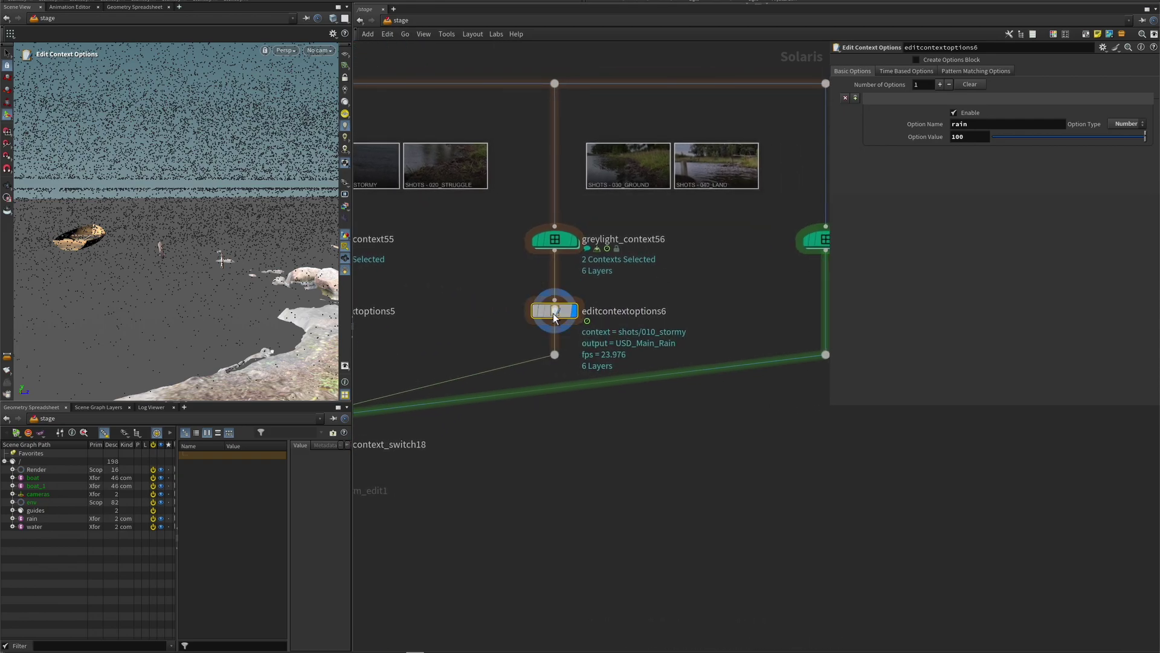
Try several rain values on the editcontextoptions6 node, including 50, and set the option to 30
left_click(1029, 138)
left_click_drag(1028, 140, 1145, 138)
double_click(980, 138)
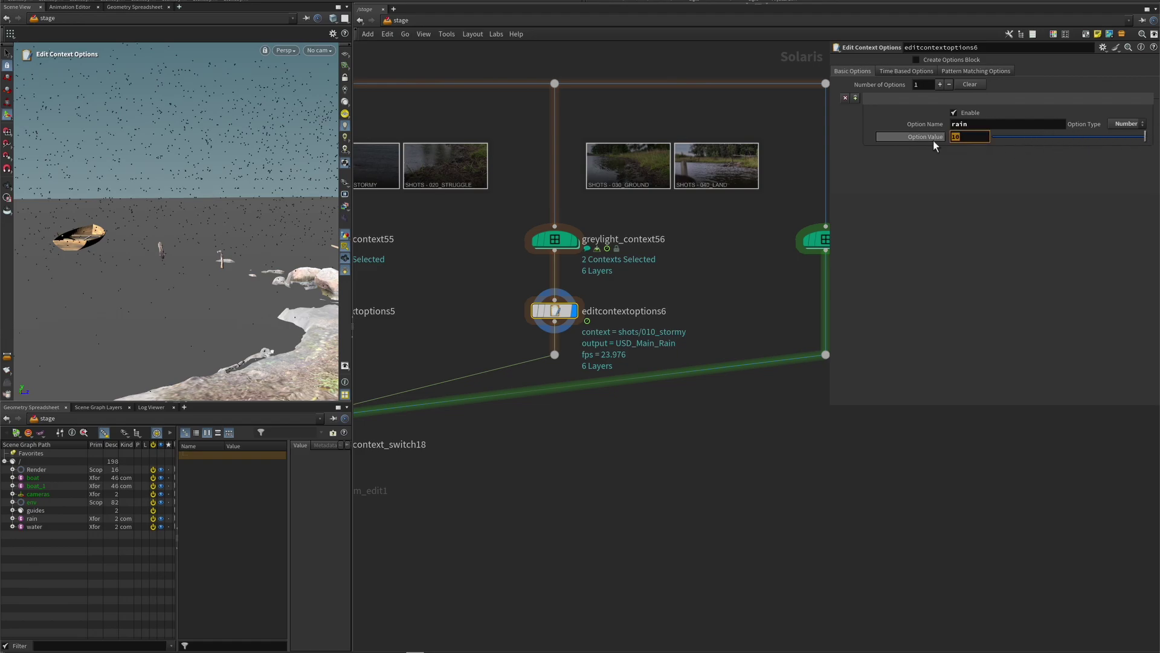
type("50")
key("Return")
type("30")
key("Return")
Insert a copy of editcontextoptions6 below greylight_context57, try a rain value of 5, and set it to 3
middle_click_drag(555, 308, 425, 319)
left_click_drag(425, 319, 696, 319, "alt")
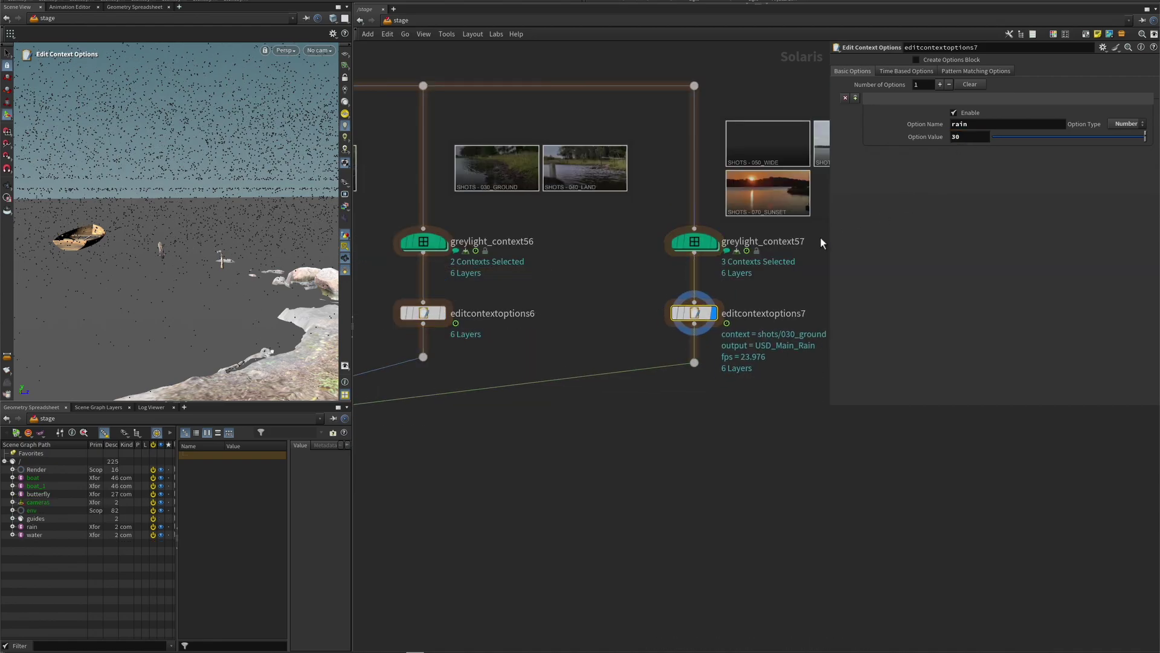
double_click(961, 137)
type("5")
key("Return")
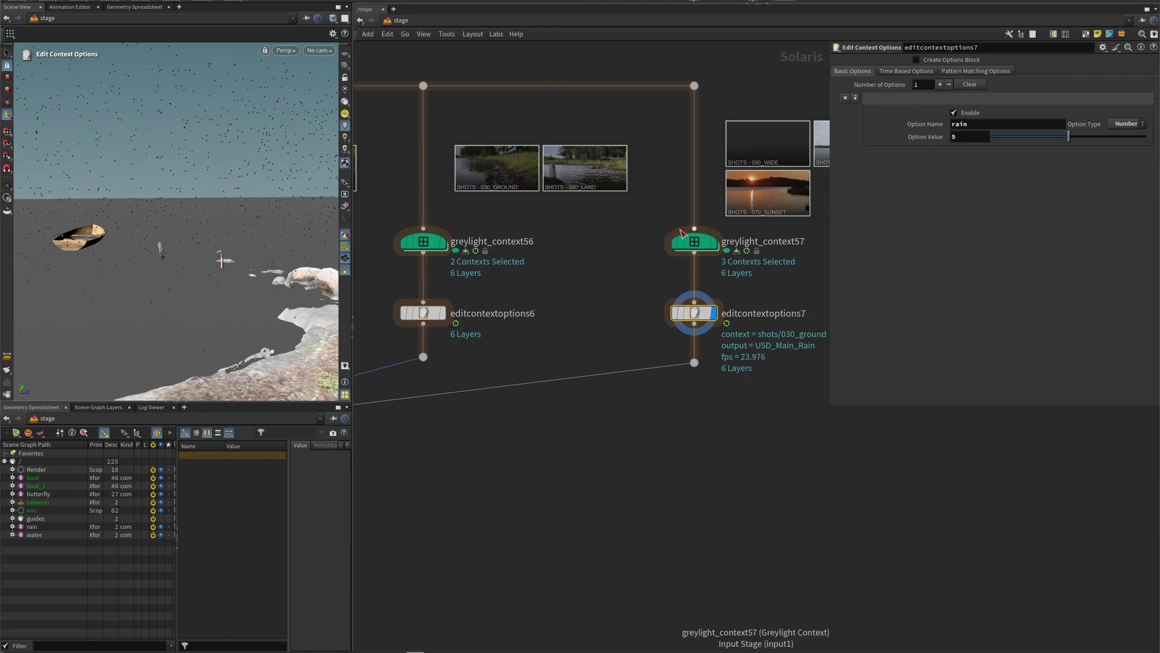
double_click(953, 137)
type("3")
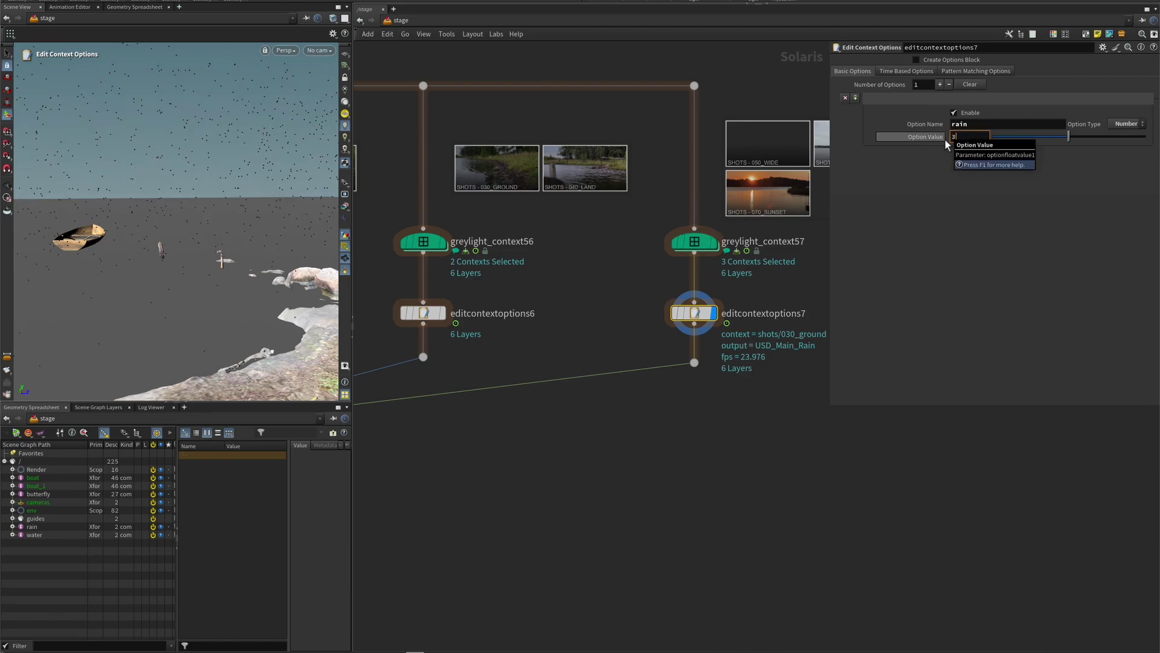
key("Return")
Look through /cameras/rendercam and compare the rain with editcontextoptions6 and editcontextoptions5 displayed in turn
middle_click_drag(598, 291, 649, 312)
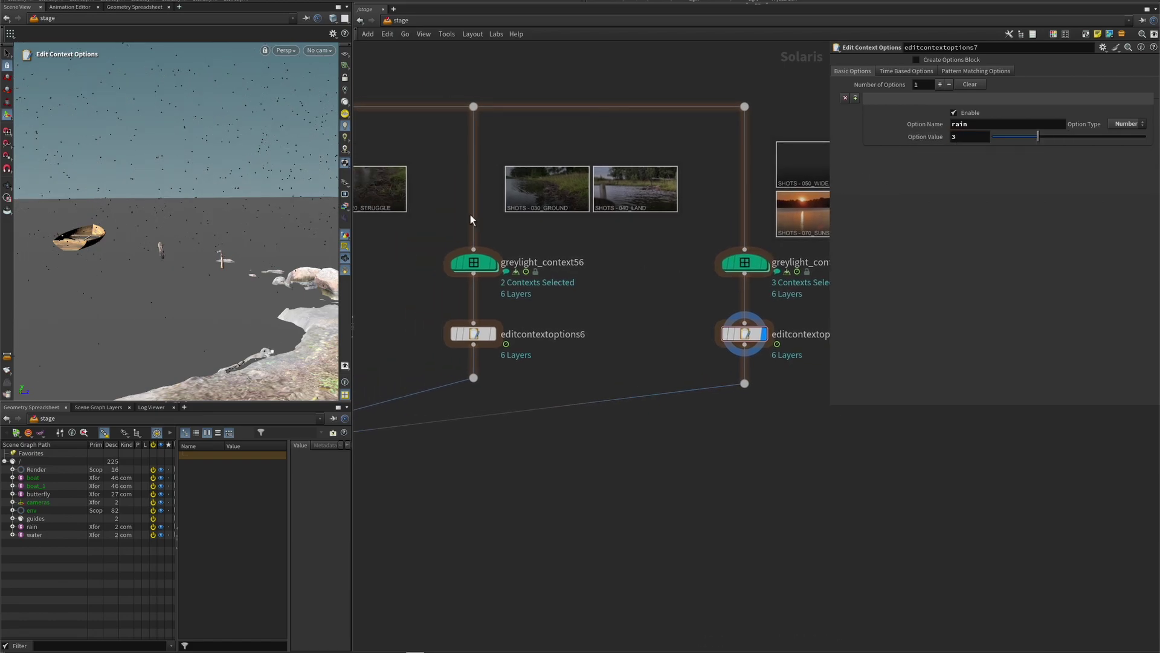
left_click(318, 53)
left_click(327, 60)
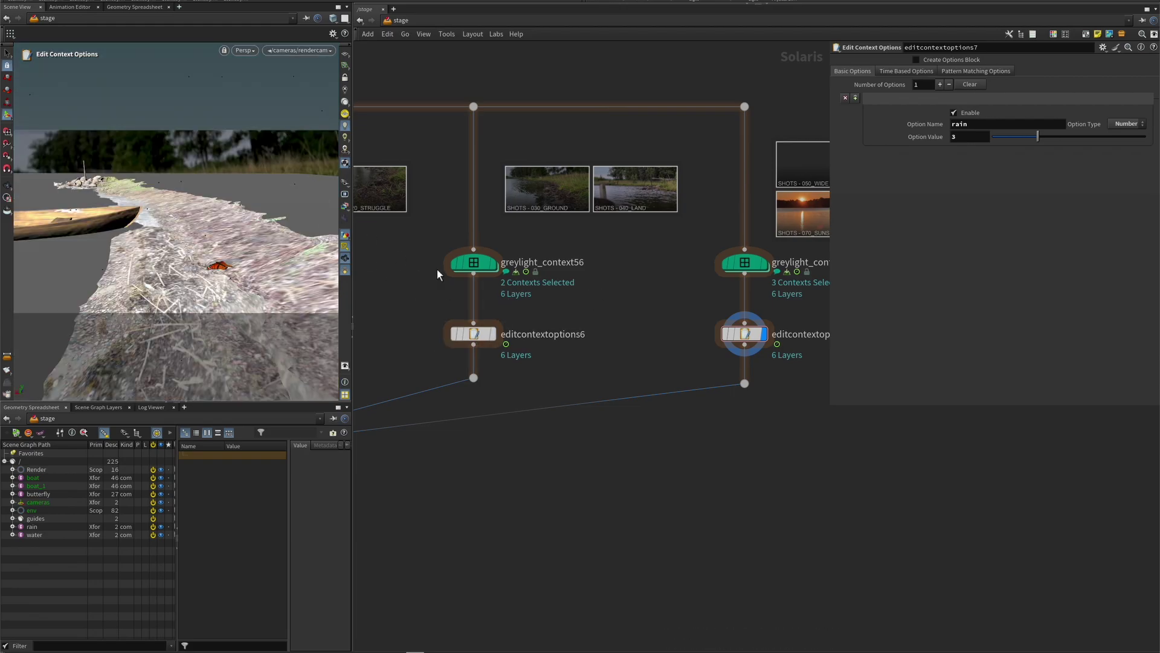
left_click(491, 334)
middle_click_drag(527, 493, 760, 517)
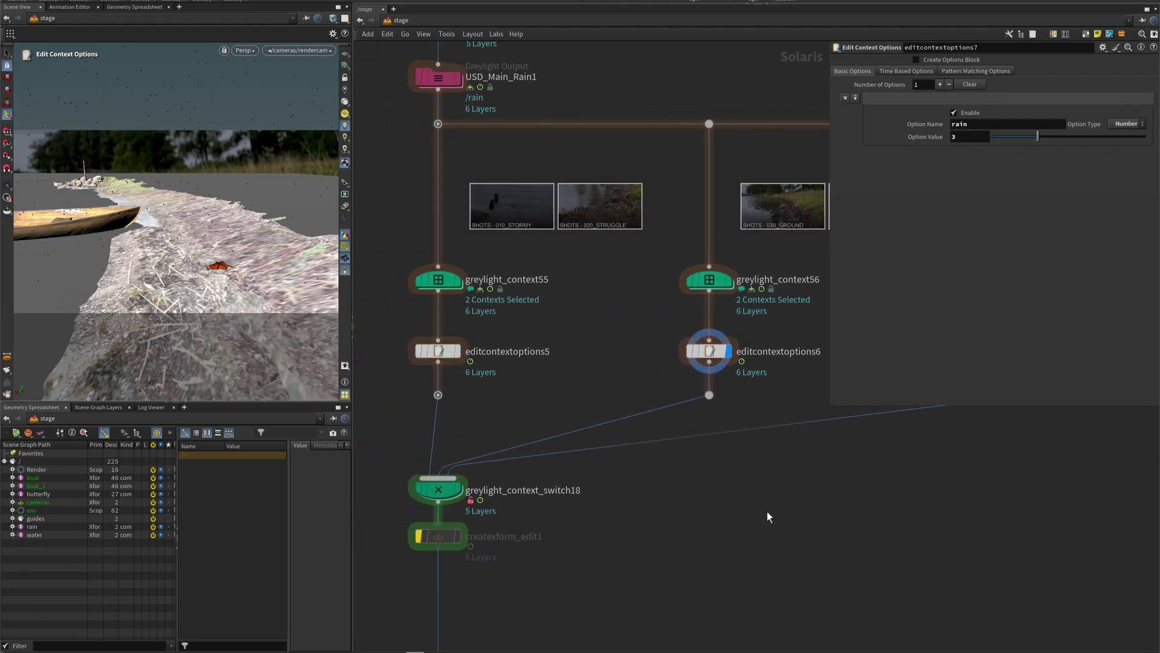
left_click(457, 351)
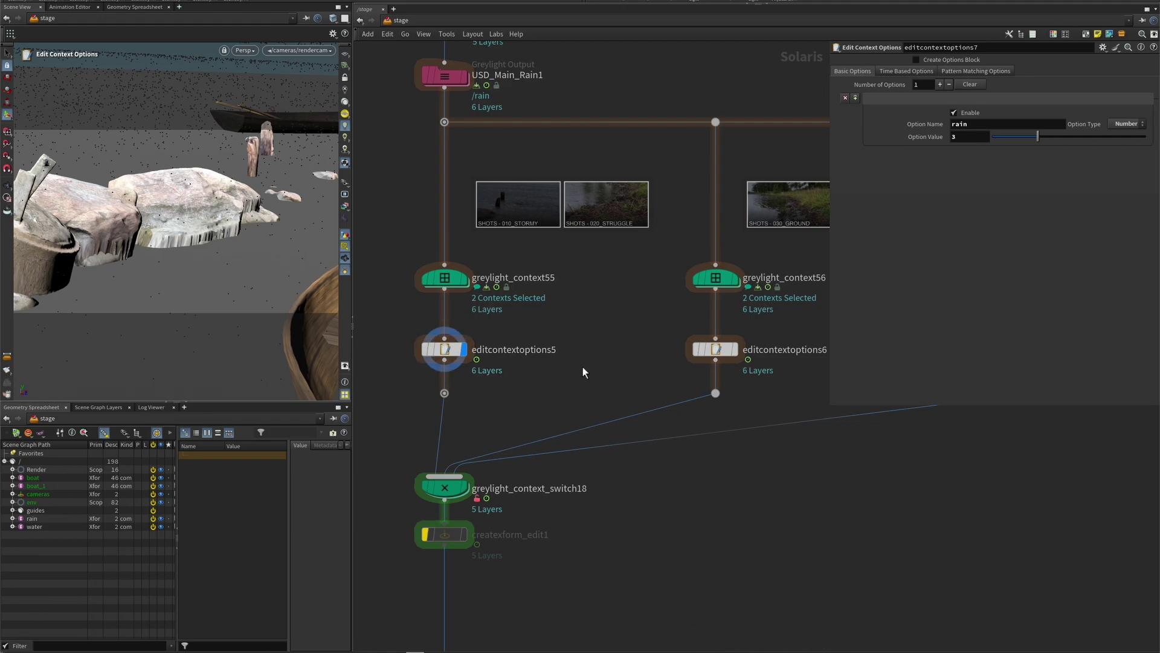
middle_click_drag(390, 299, 406, 338)
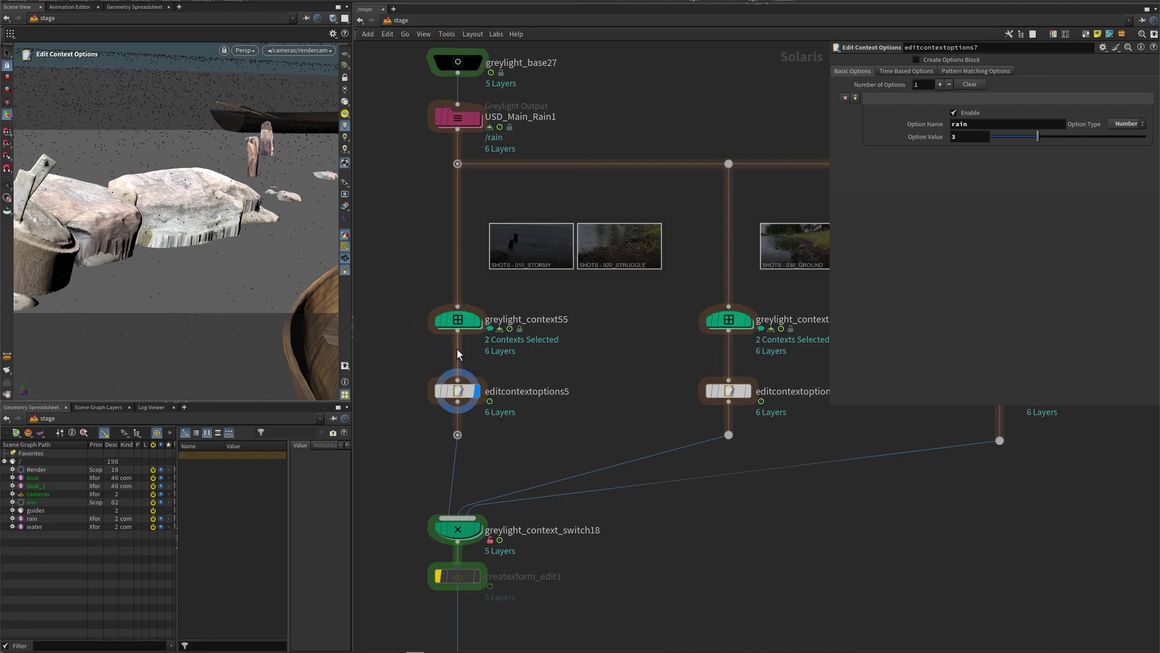
Add a Context Options Editor tab to the pane that holds the Geometry Spreadsheet and Log Viewer
left_click(184, 406)
mouse_move(230, 430)
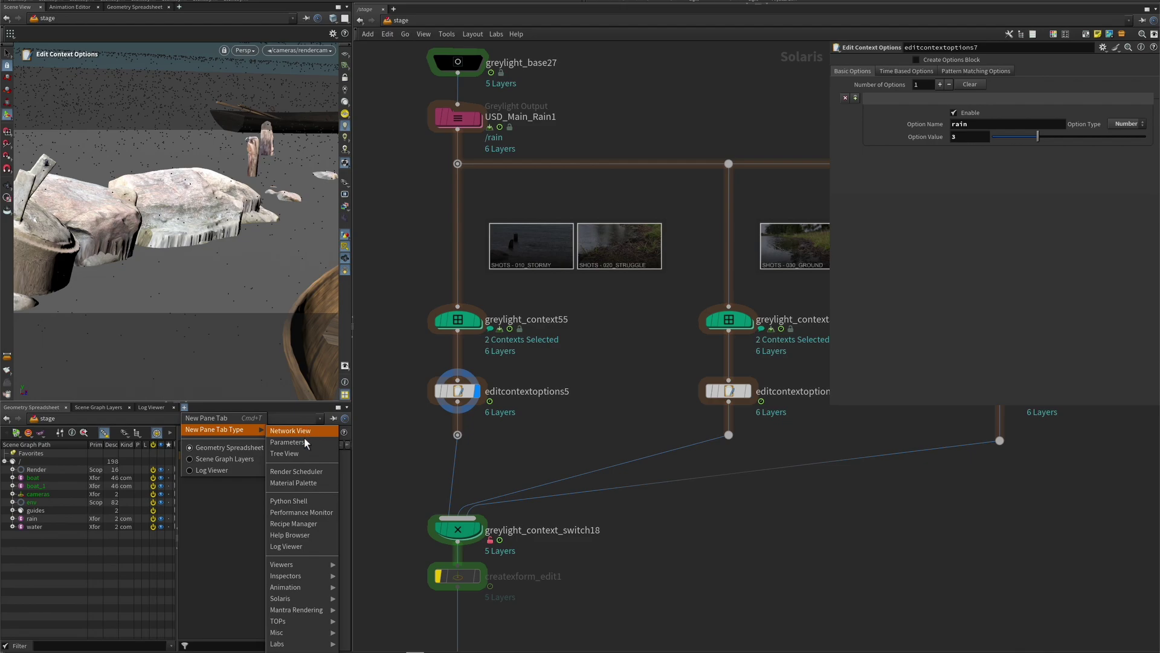
mouse_move(302, 601)
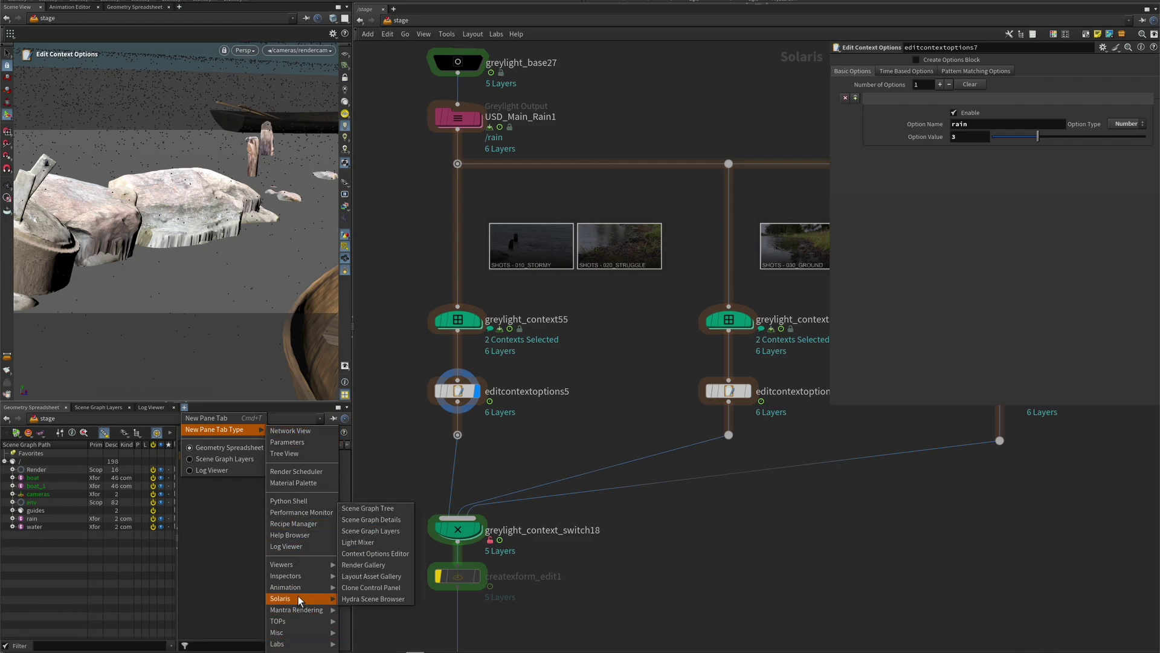
left_click(364, 554)
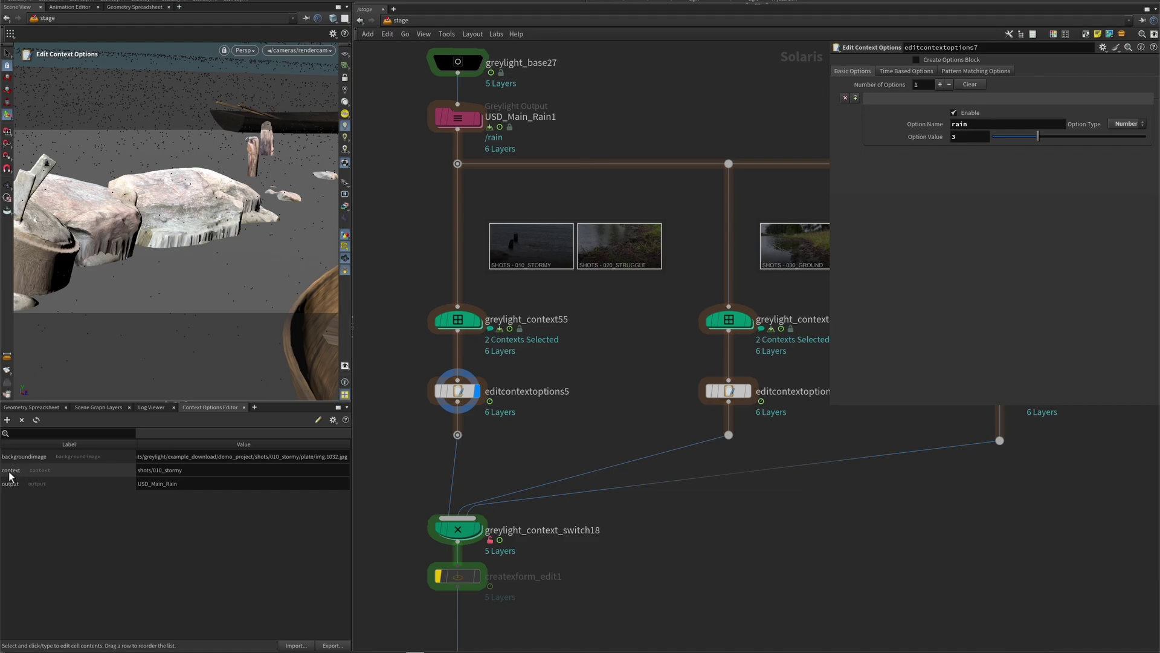
Examine the context options that apply to the USD_Main_Rain1 output node
mouse_move(460, 123)
middle_click_drag(601, 103, 600, 114)
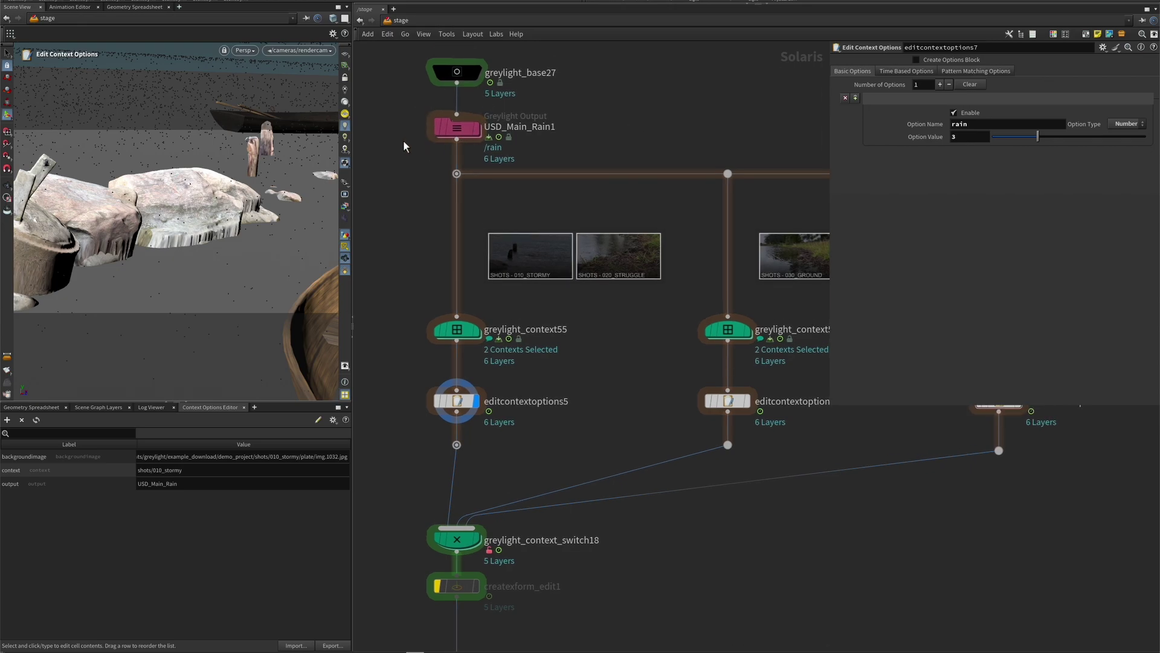
mouse_move(465, 133)
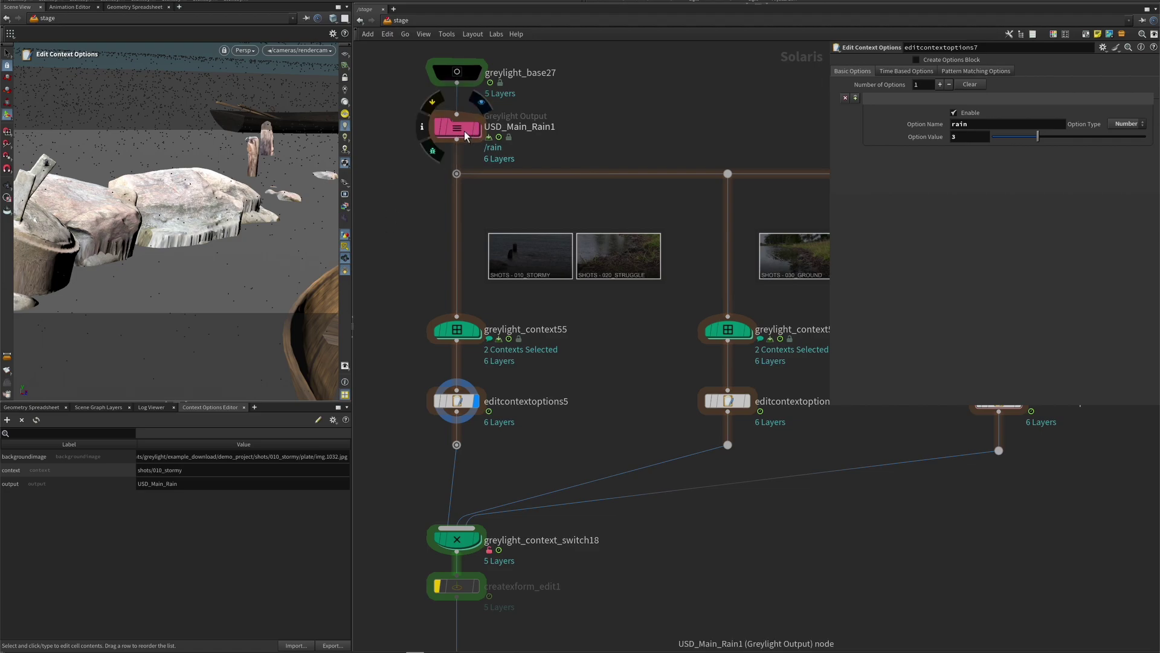
left_click(465, 134)
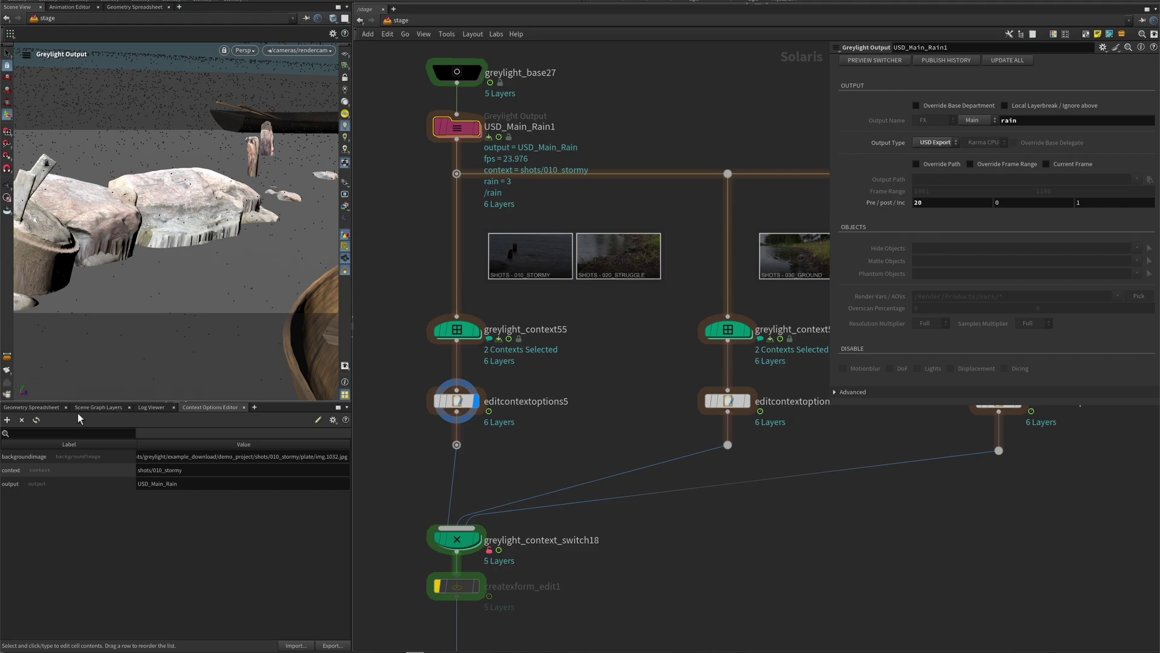
Return to the Geometry Spreadsheet and move the greylight_base27 node slightly higher above USD_Main_Rain1
left_click(48, 408)
left_click(416, 136)
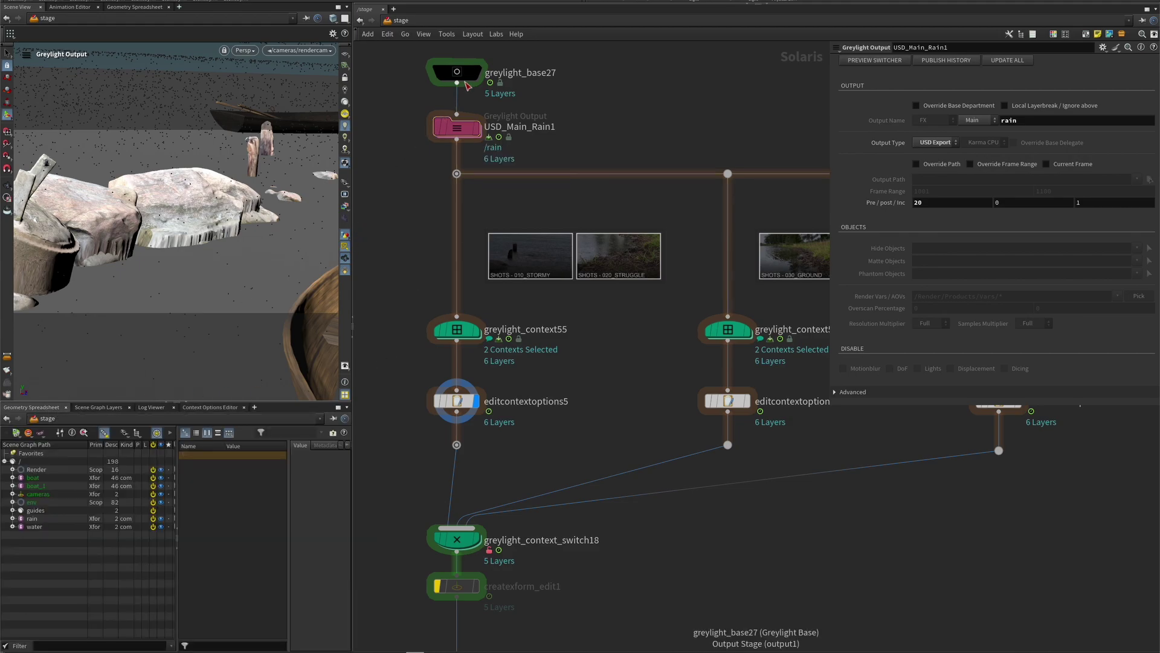
left_click_drag(463, 74, 463, 64)
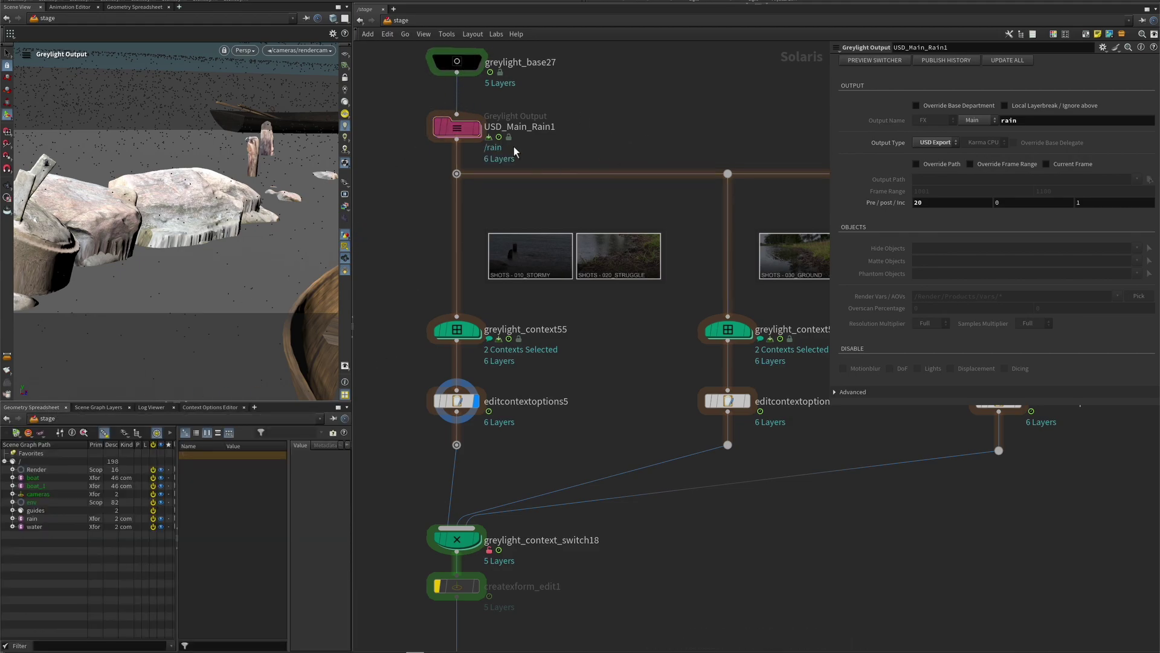
Go inside the USD_Main_Rain1 output node to look at its work area
double_click(457, 131)
left_click(462, 349)
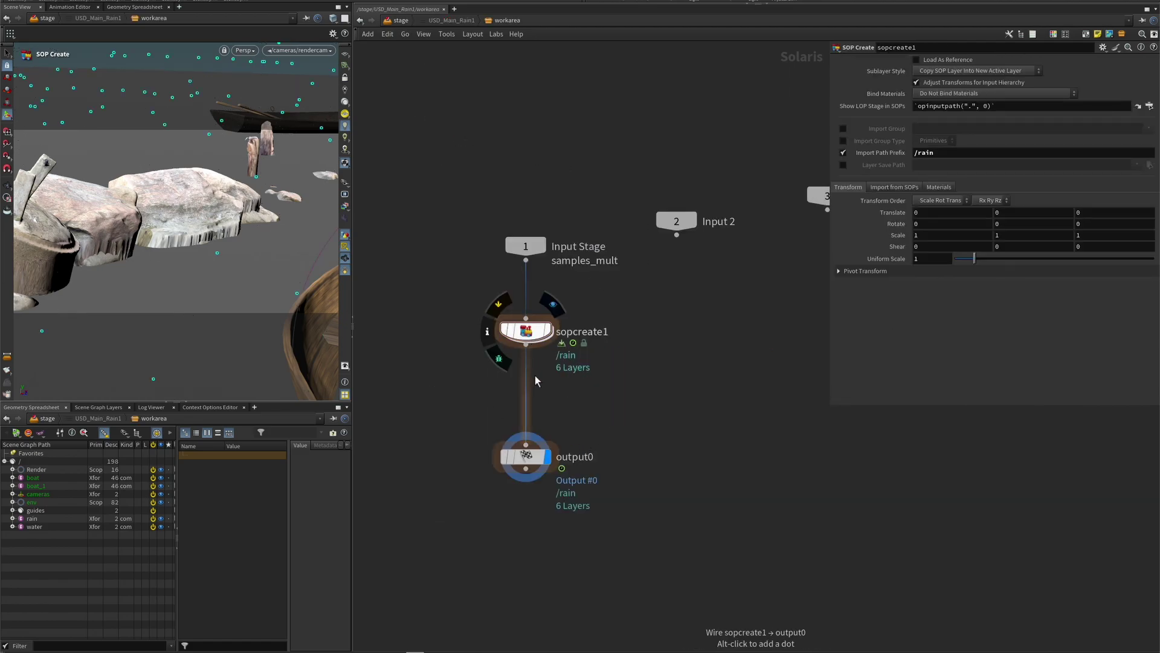
key("Tab")
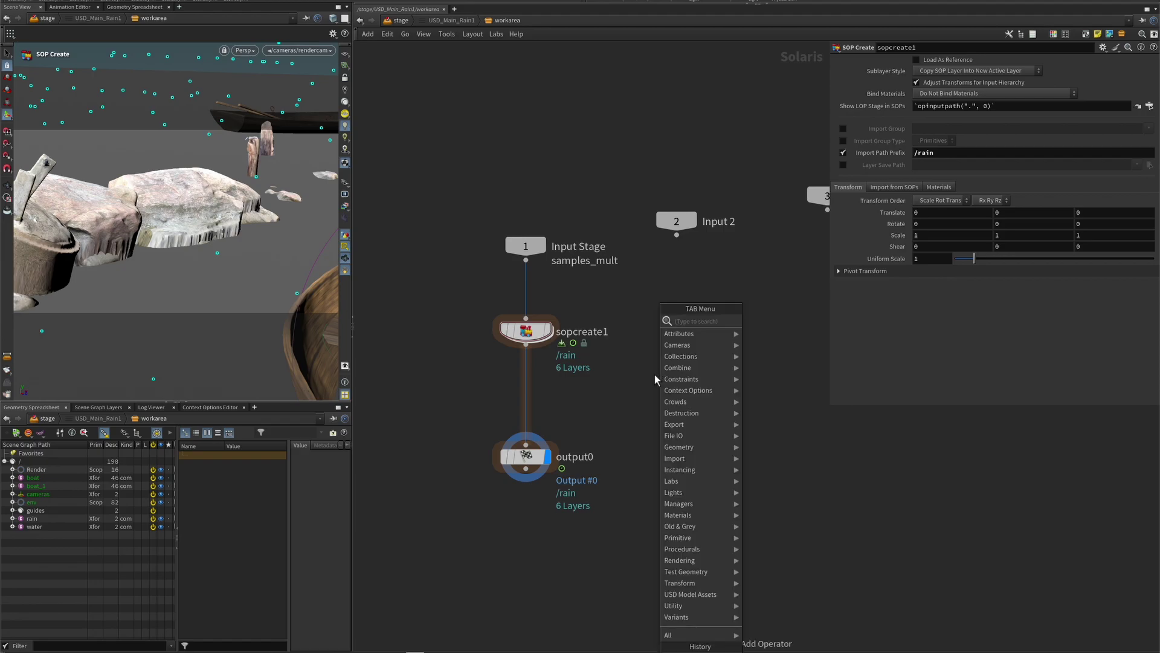
type("fil")
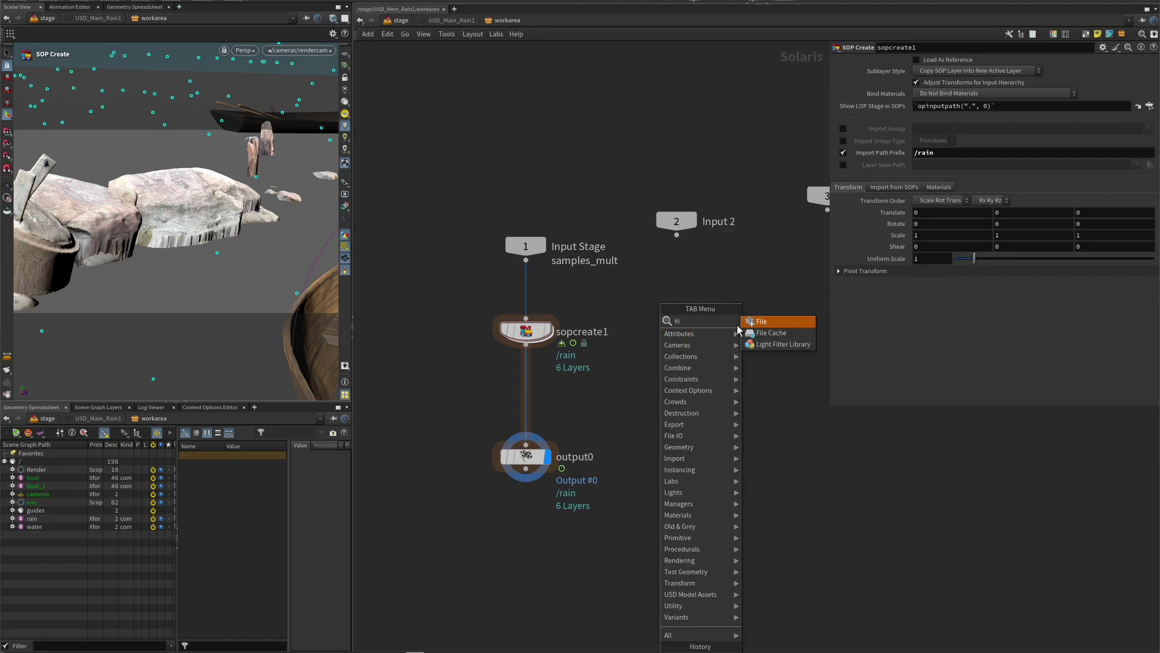
left_click(641, 278)
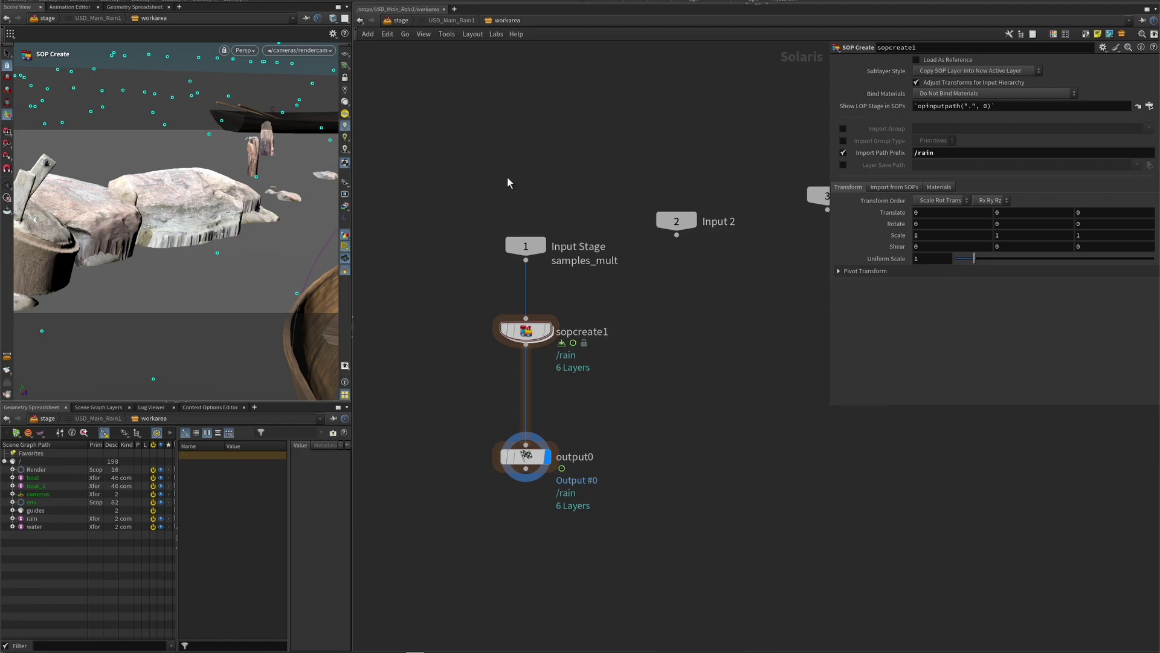
Inspect the popnet rain simulation inside sopcreate1 and return to the stage level
double_click(534, 337)
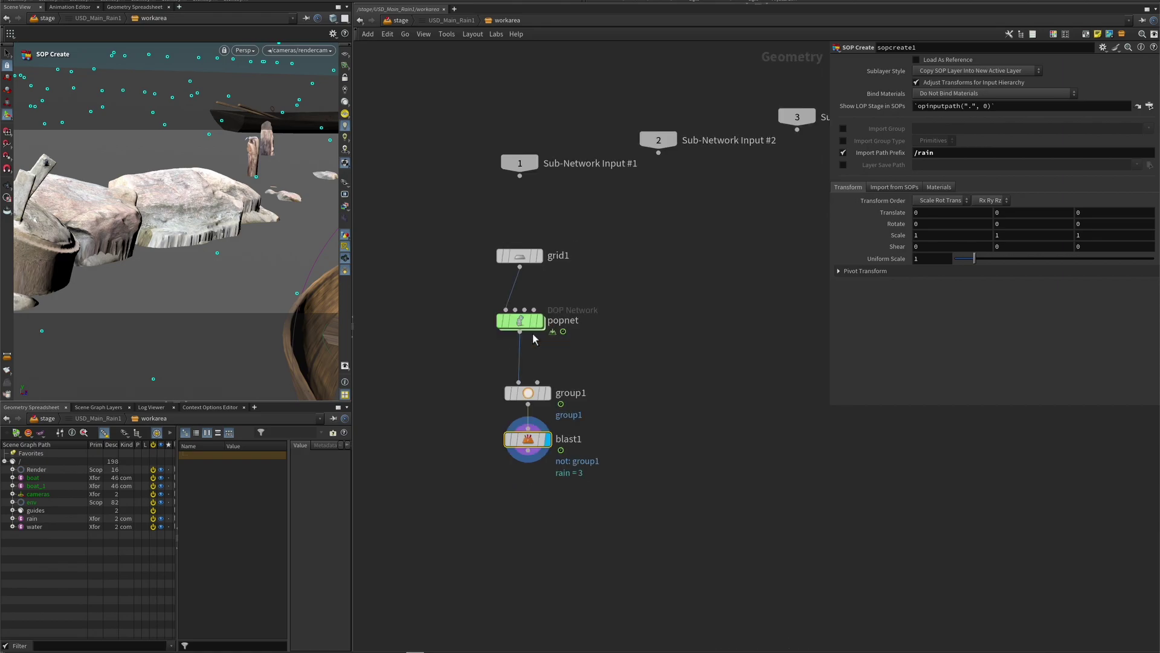
left_click(524, 320)
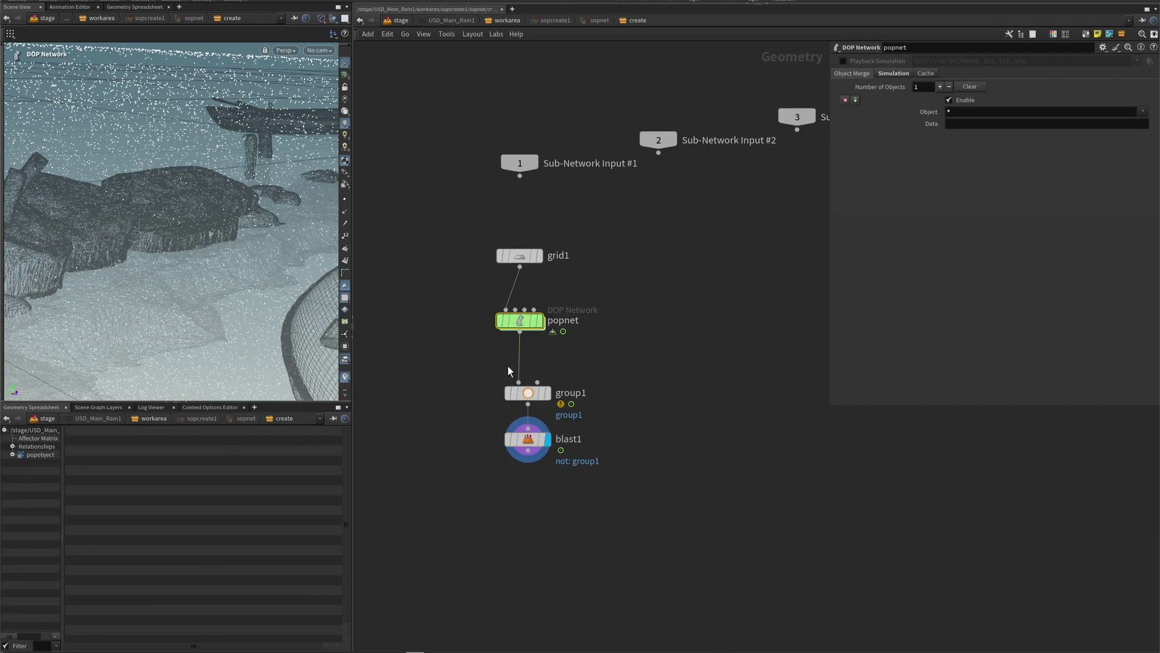
left_click_drag(481, 358, 440, 375)
left_click(399, 23)
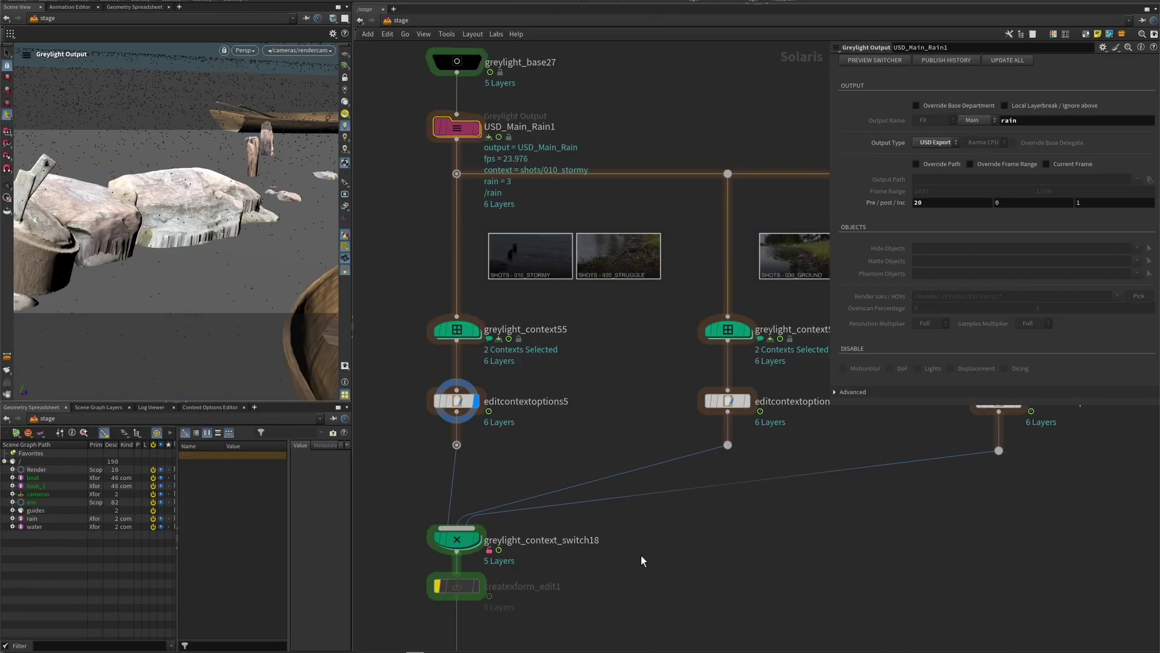
Review USD_Main_Rain1 and the rain values set on editcontextoptions5, editcontextoptions6 and editcontextoptions7
middle_click_drag(640, 560, 647, 417)
middle_click_drag(641, 513, 656, 474)
scroll(722, 446, "down", 2)
scroll(691, 512, "down", 8)
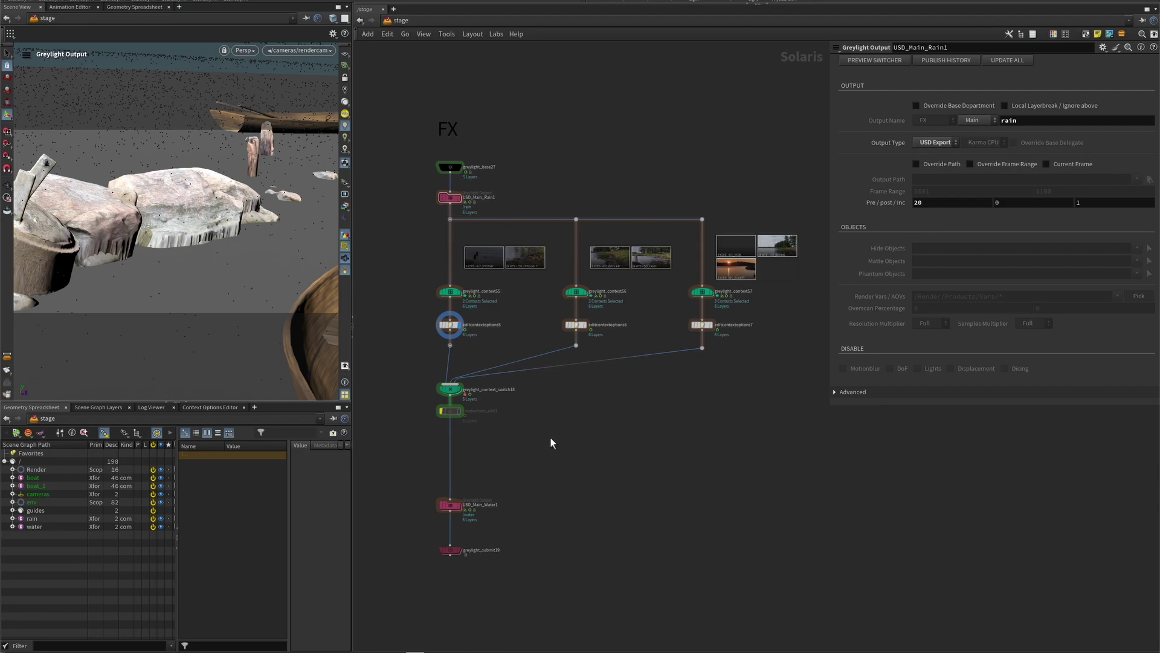
left_click(450, 197)
scroll(524, 189, "up", 2)
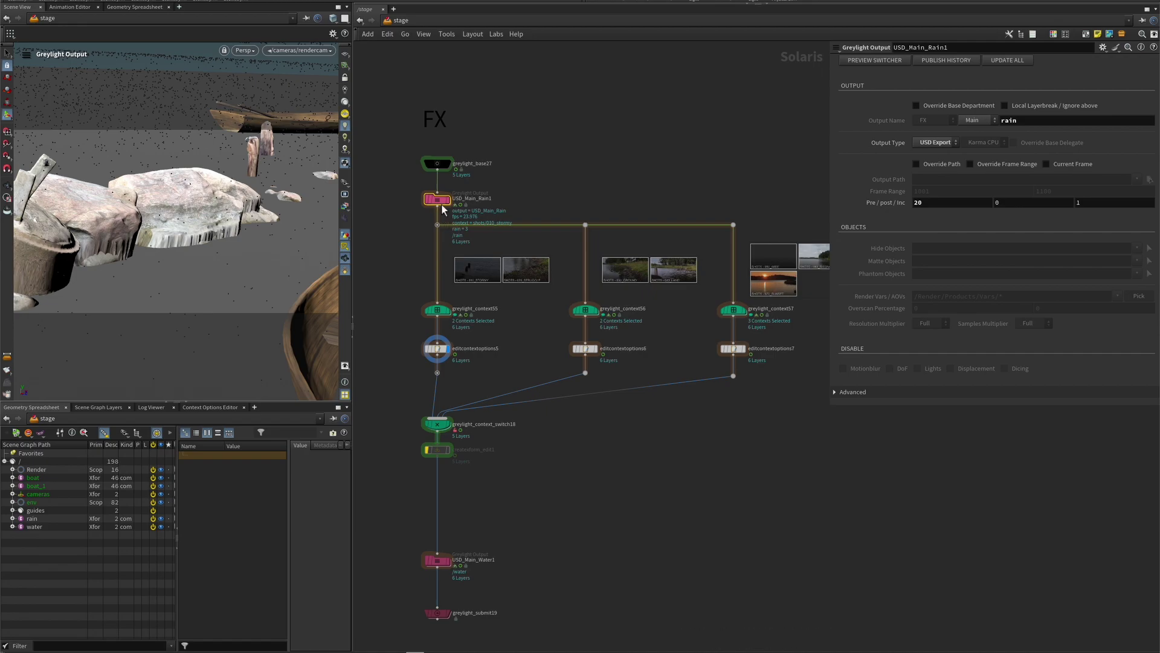
mouse_move(441, 202)
left_click(440, 349)
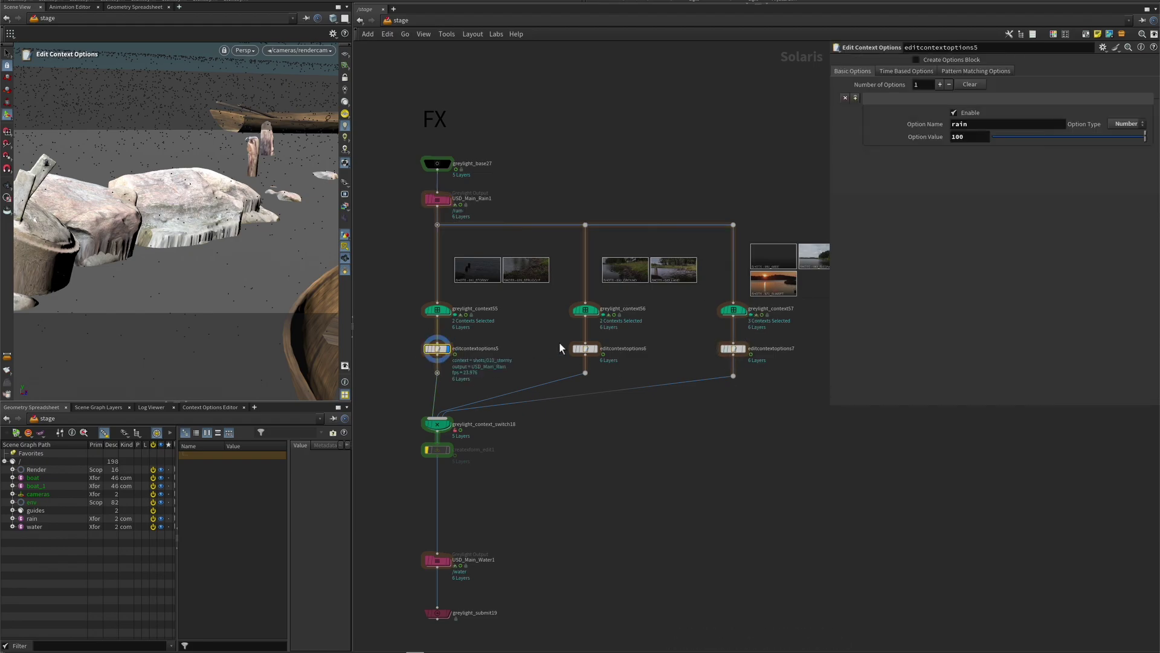
left_click(584, 349)
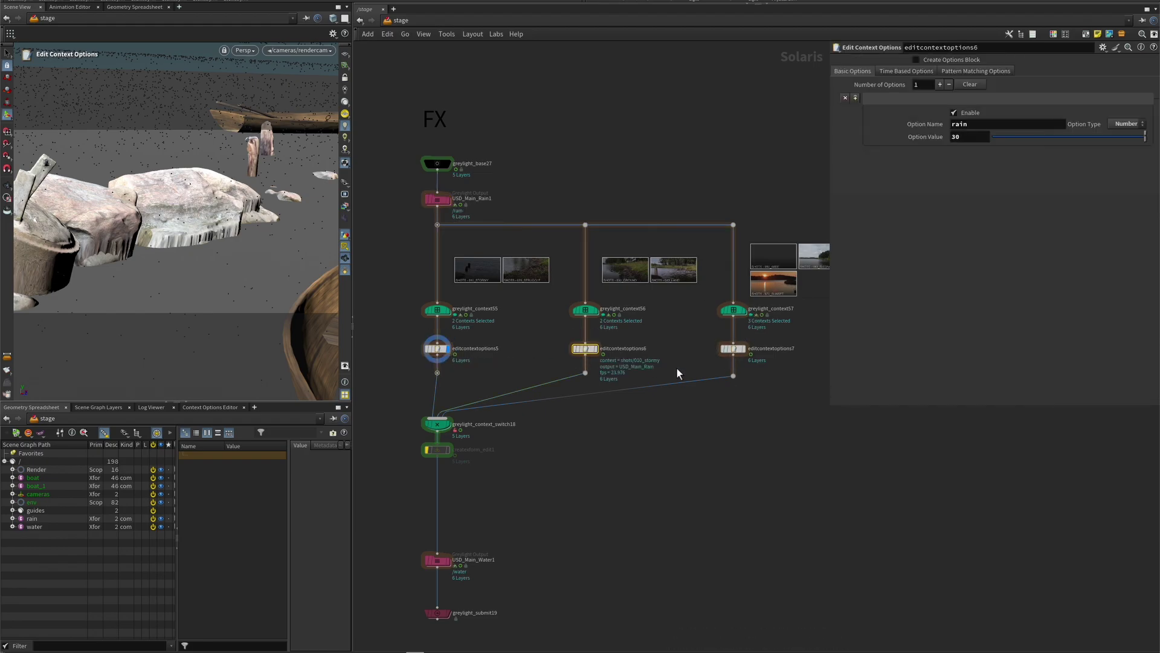
left_click(734, 348)
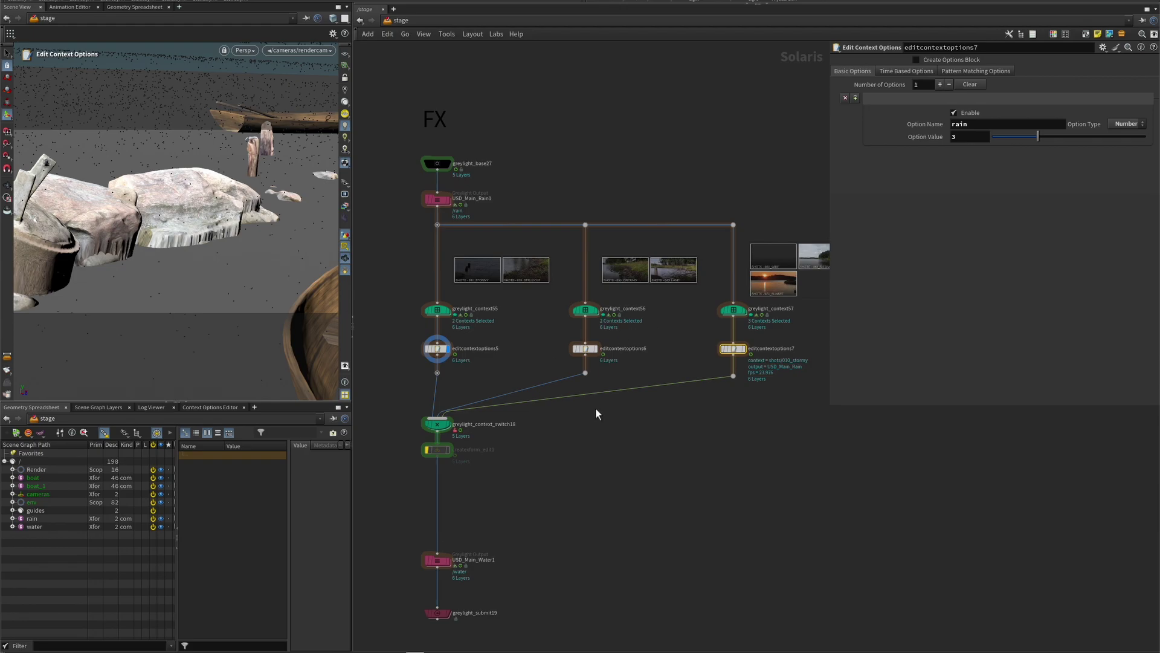
Delete the bypassed createxform_edit1 node and move USD_Main_Water1 up closer below greylight_context_switch18
middle_click_drag(476, 476, 503, 415)
left_click(469, 394)
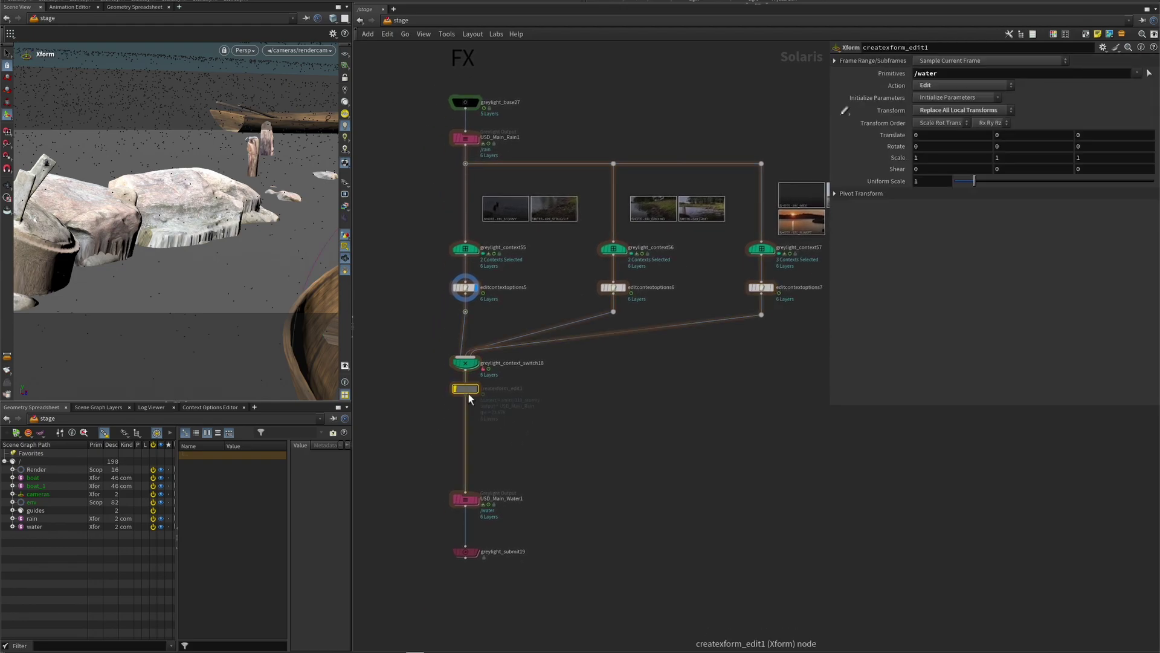
key("Delete")
left_click_drag(472, 501, 471, 432)
left_click(469, 429)
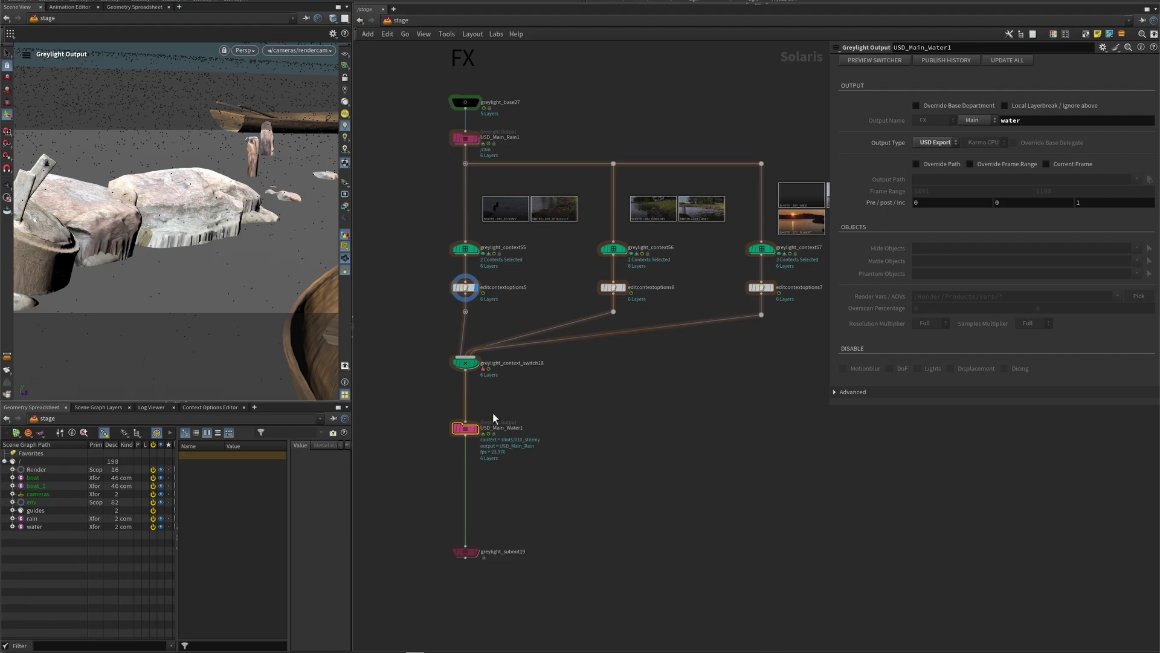
View the boat and the surrounding rocks from above in the scene viewport
scroll(478, 401, "up", 3)
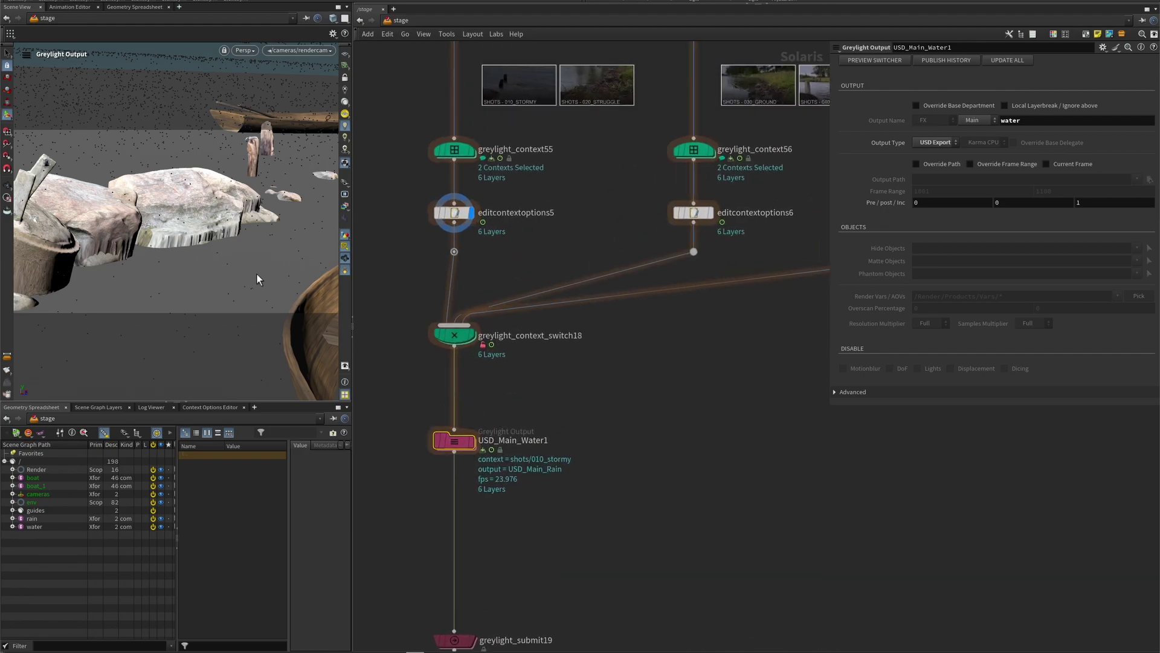
left_click_drag(355, 286, 359, 285)
left_click_drag(249, 264, 303, 263, "alt")
middle_click_drag(302, 263, 180, 239, "alt")
left_click_drag(181, 240, 226, 292, "alt")
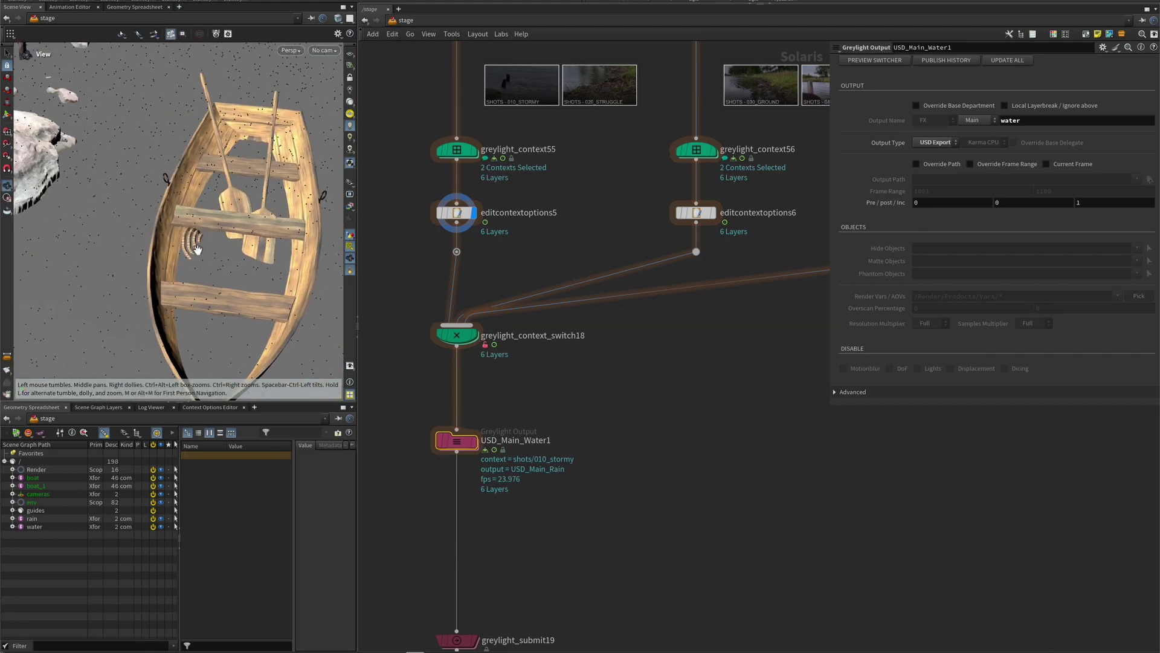
right_click_drag(194, 281, 250, 289, "alt")
Display greylight_submit19 and compare the USD_Main_Water and USD_Main_Rain outputs for shots/010_stormy with the preview switcher
middle_click_drag(502, 563, 522, 479)
left_click(476, 555)
left_click(876, 63)
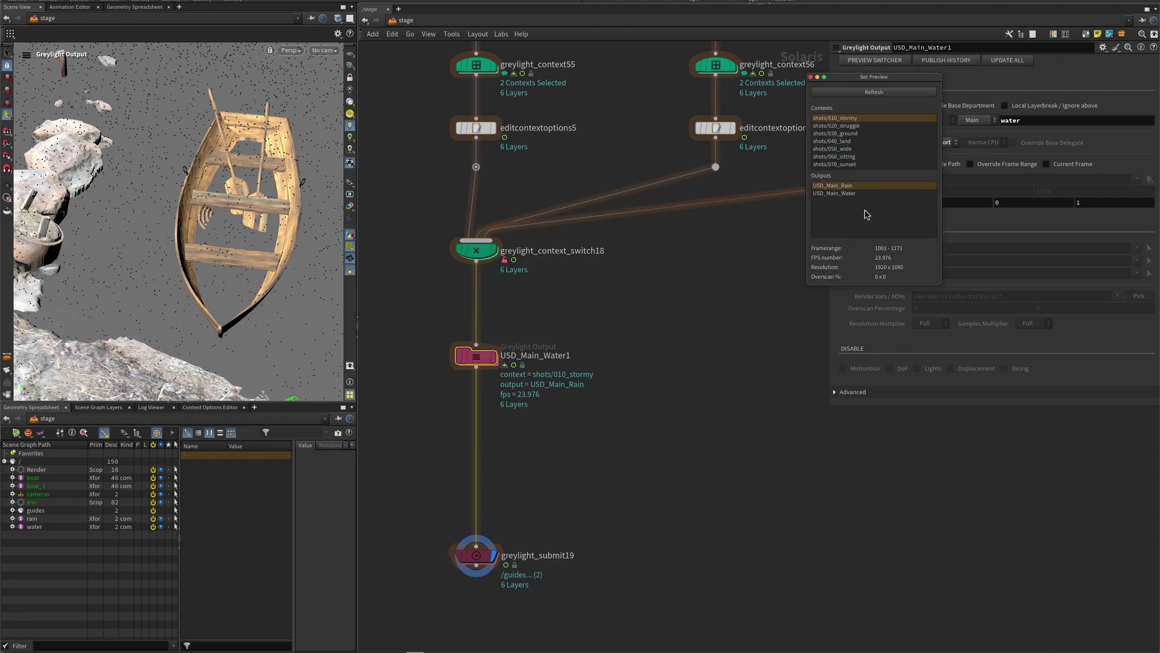
left_click(834, 193)
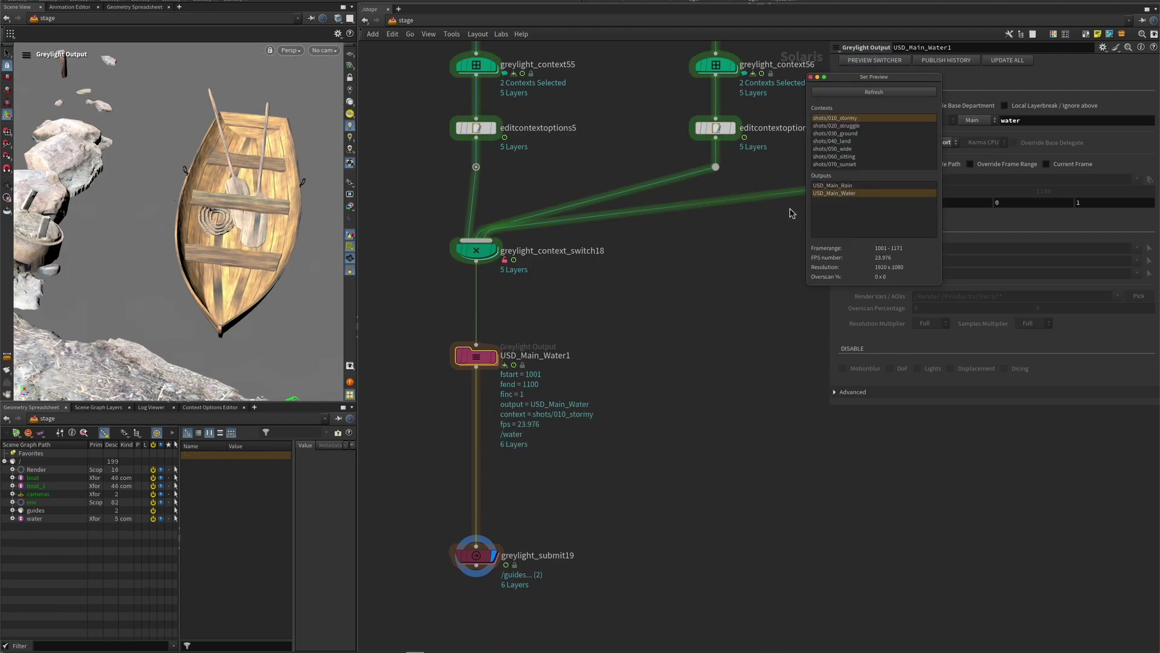
left_click(833, 185)
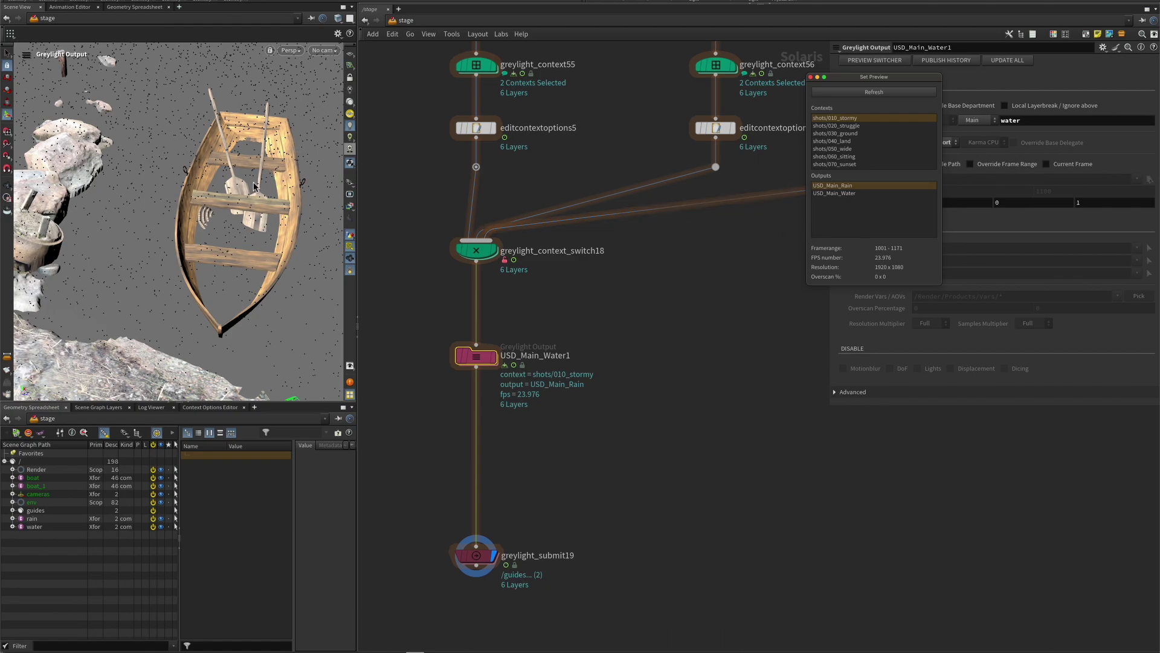
scroll(460, 451, "down", 5)
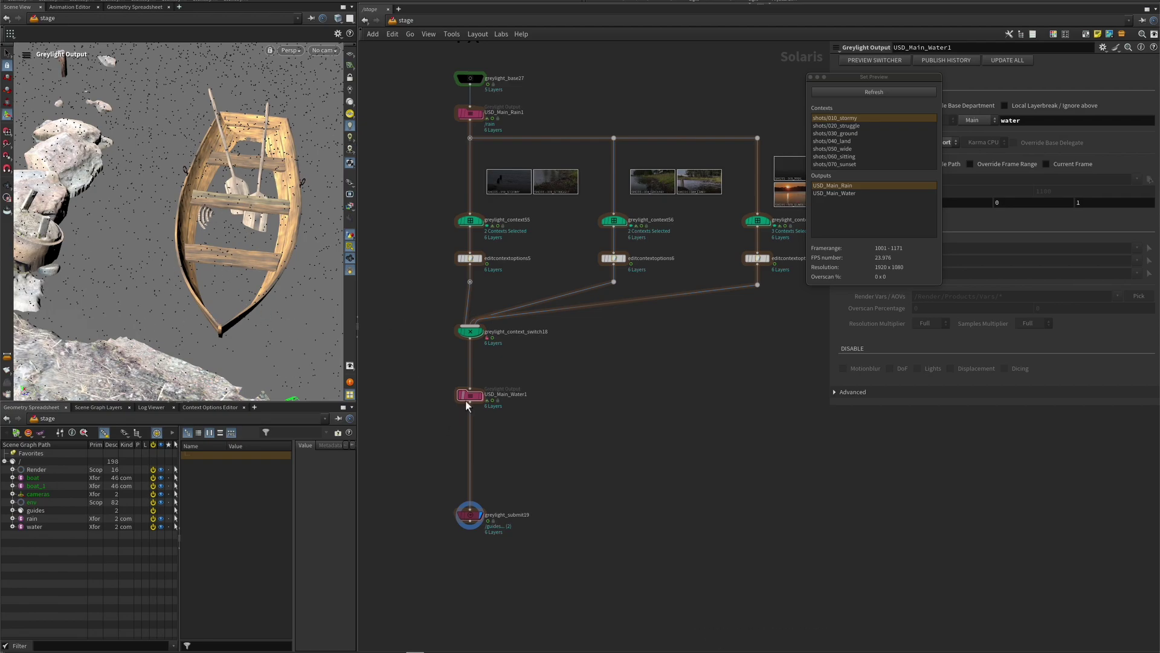
left_click_drag(441, 365, 516, 421)
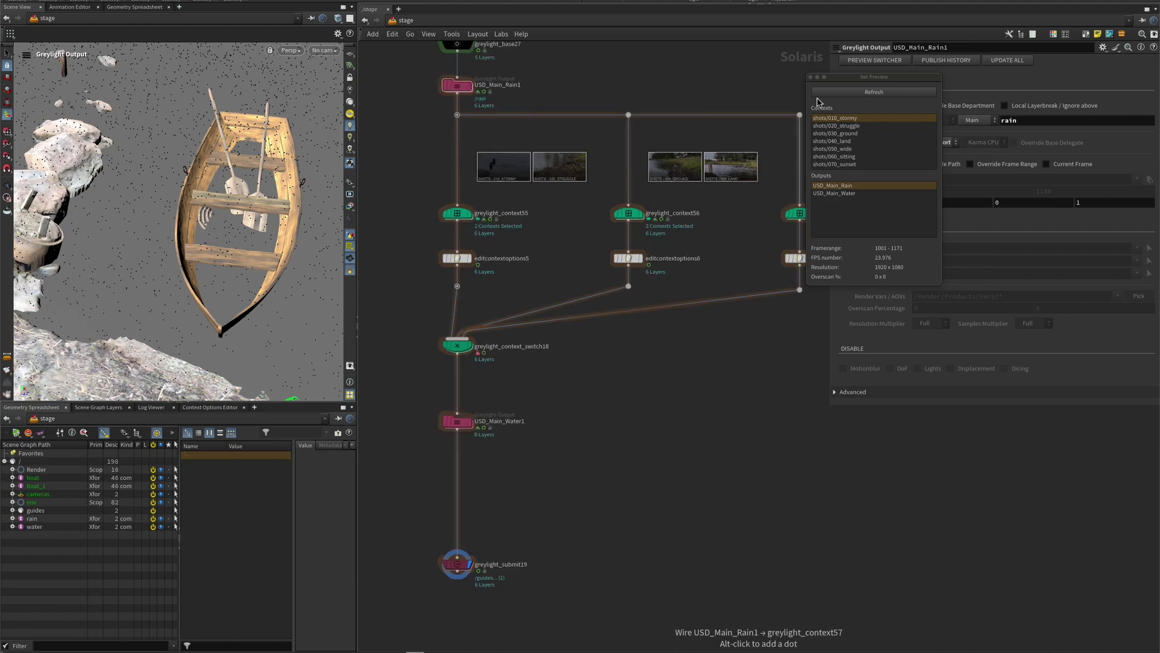
left_click(811, 76)
Check the output names and settings of USD_Main_Water1 and USD_Main_Rain1
left_click(457, 421)
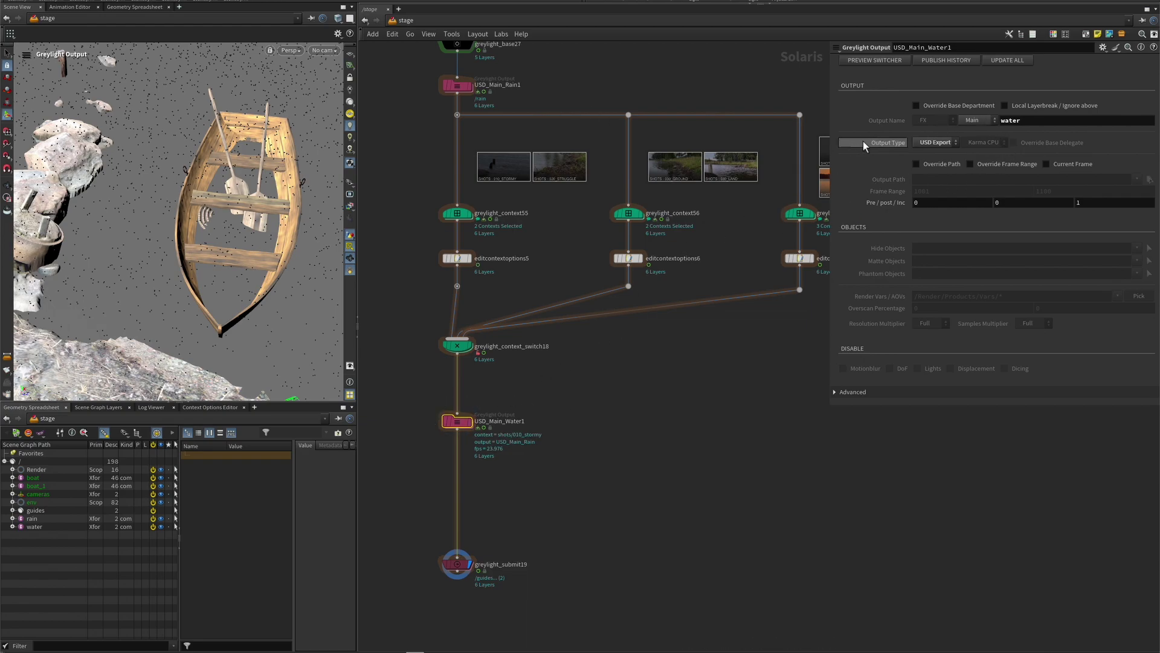
left_click(1035, 120)
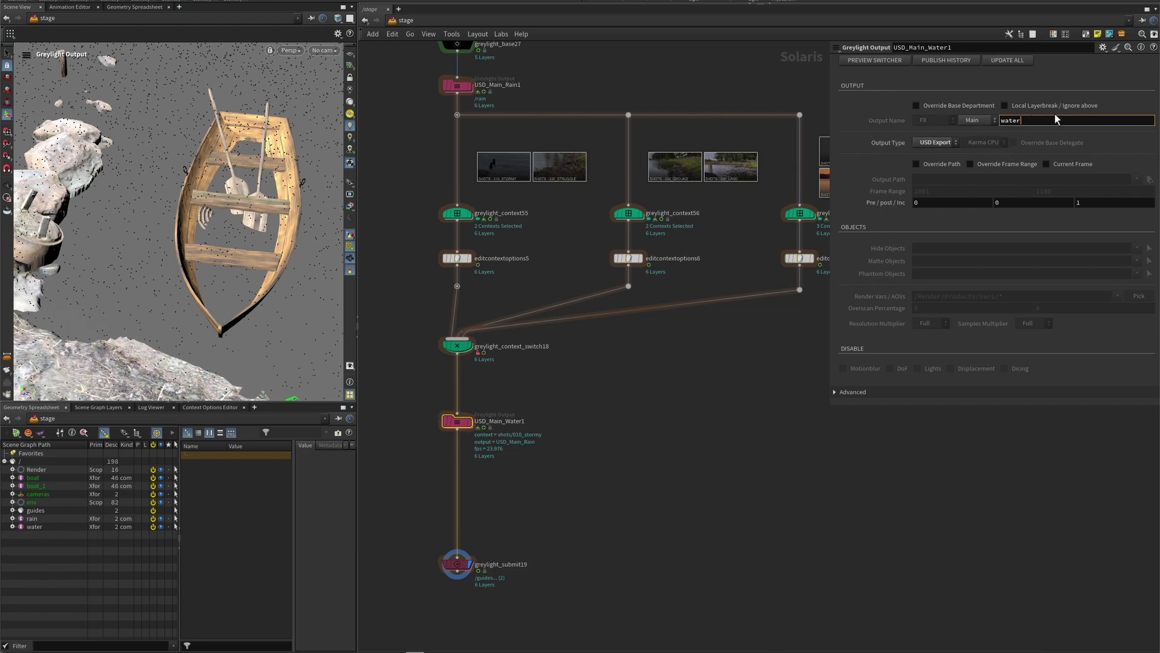
left_click(460, 85)
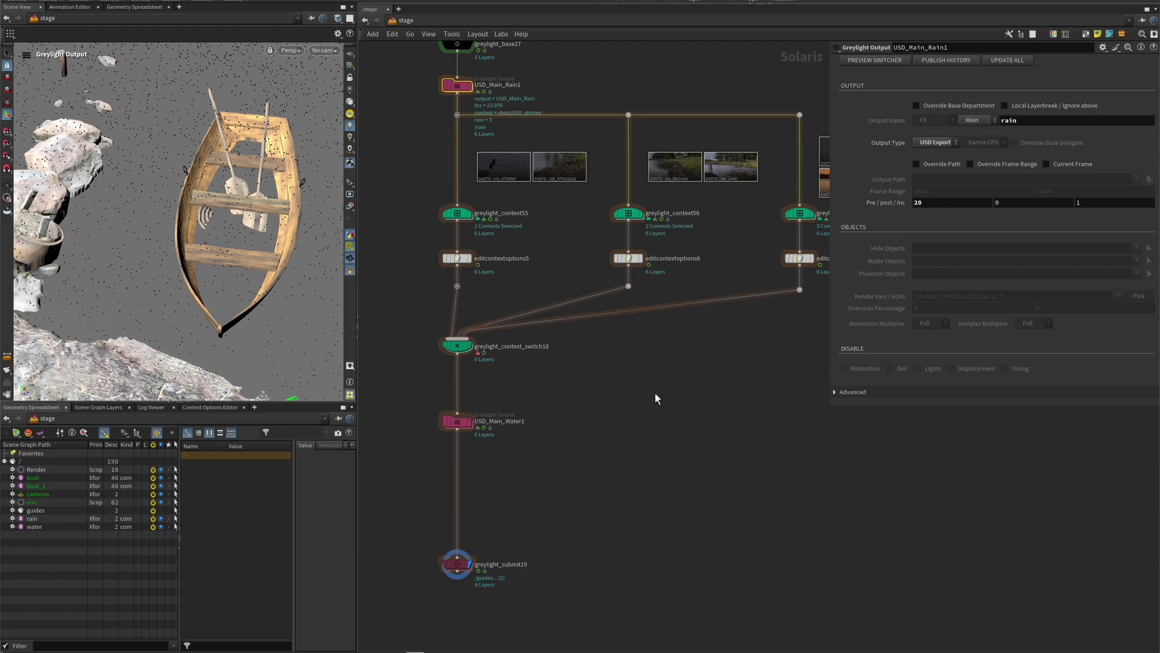
Preview the enabled submissions of greylight_submit19, enlarge the preview window to review every shot's outputs, and close it
left_click(475, 561)
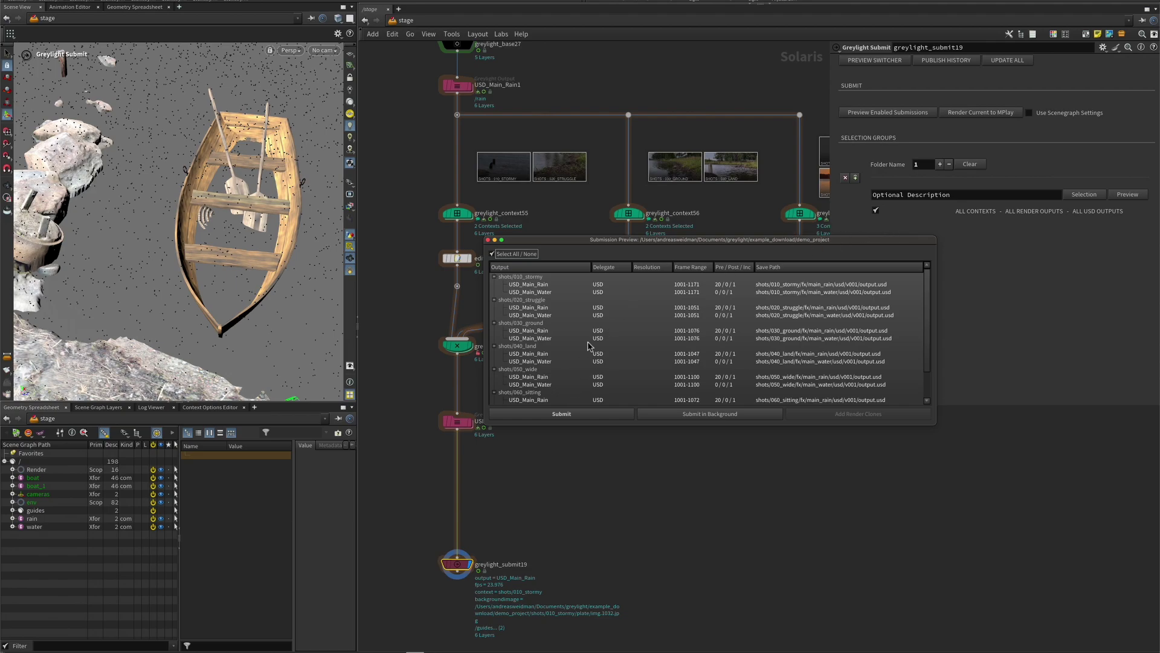
left_click_drag(841, 236, 822, 202)
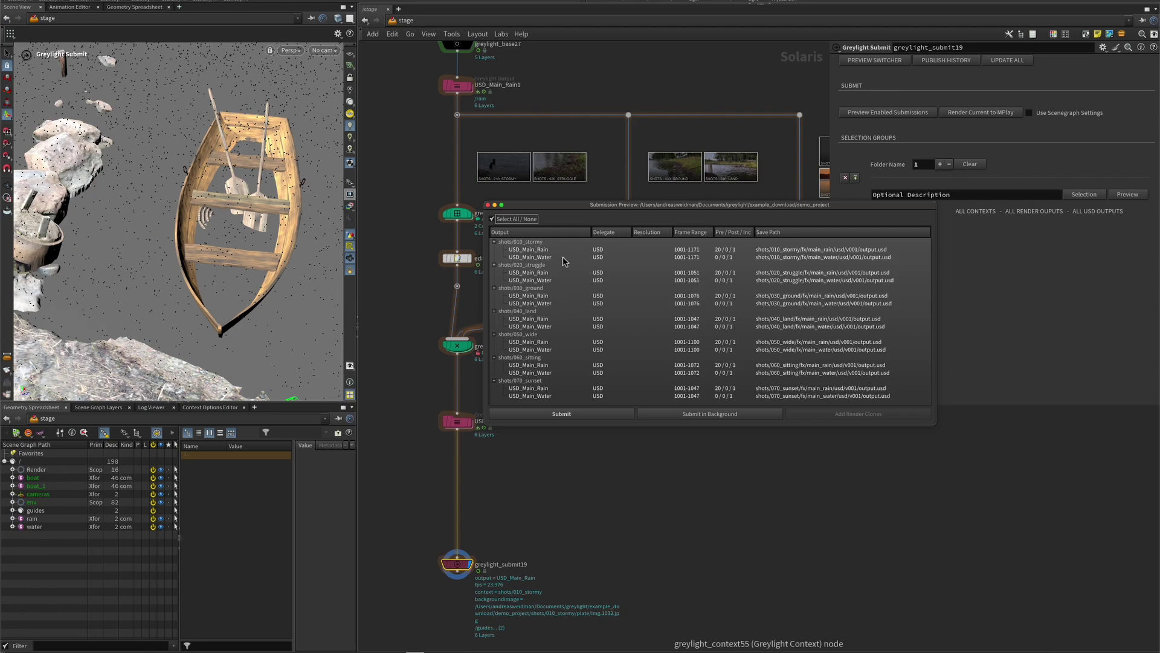
left_click(488, 205)
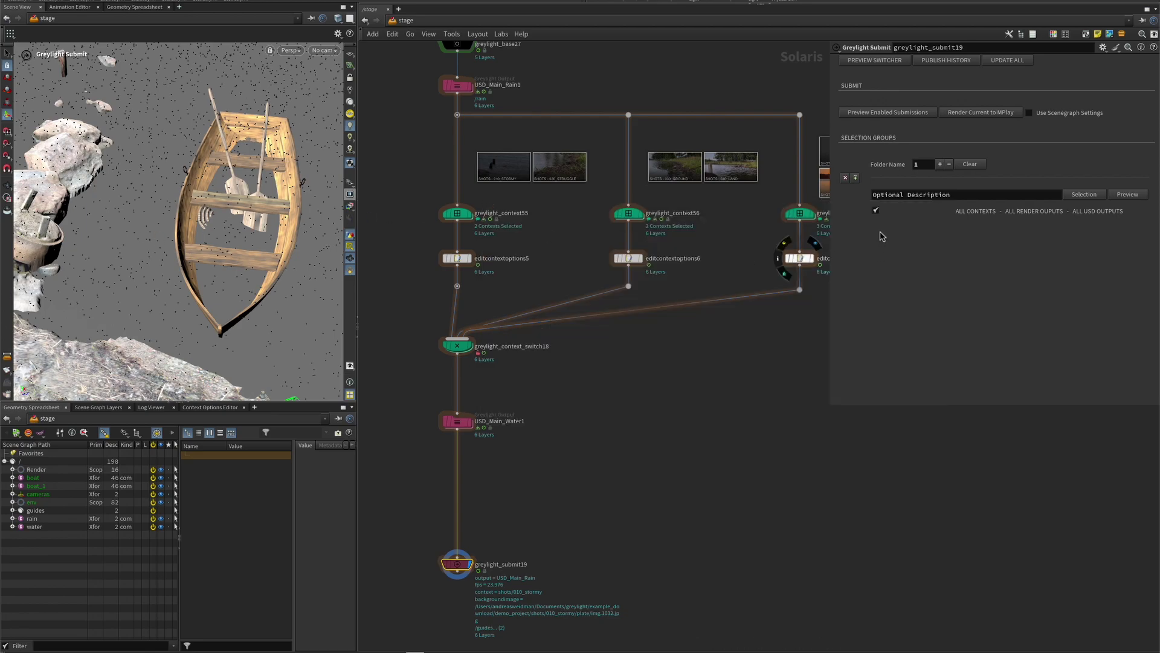
Name the first selection group of greylight_submit19 "rain" and limit it to the USD_Main_Rain output for all contexts
left_click(923, 195)
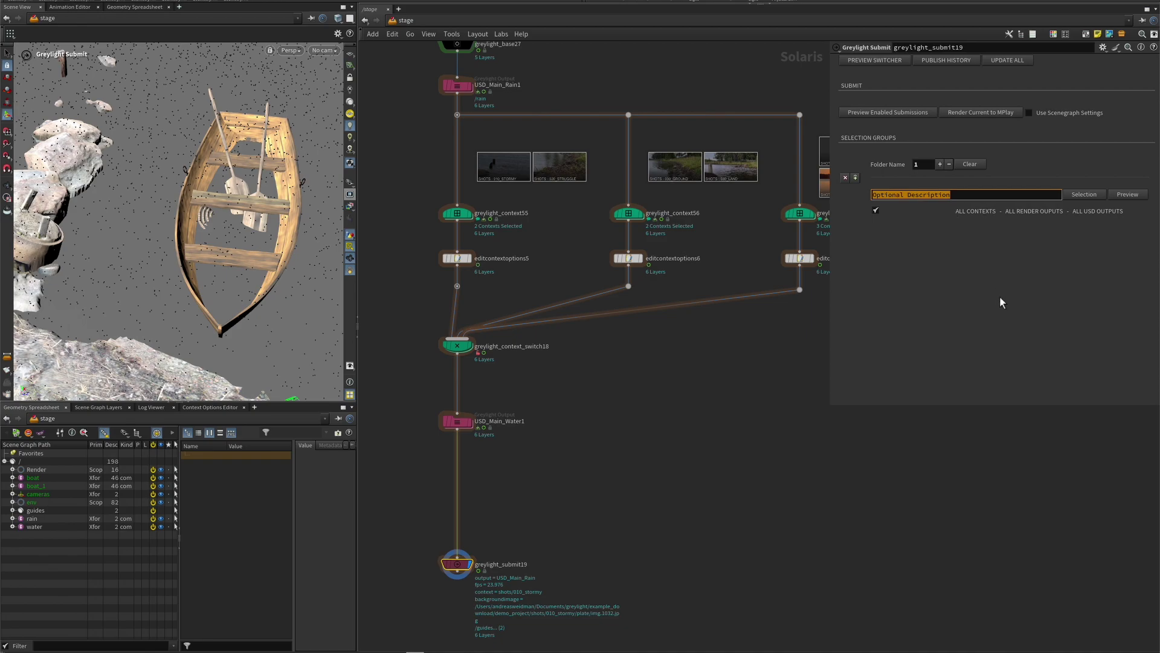
type("rain")
left_click(919, 194)
left_click(1084, 194)
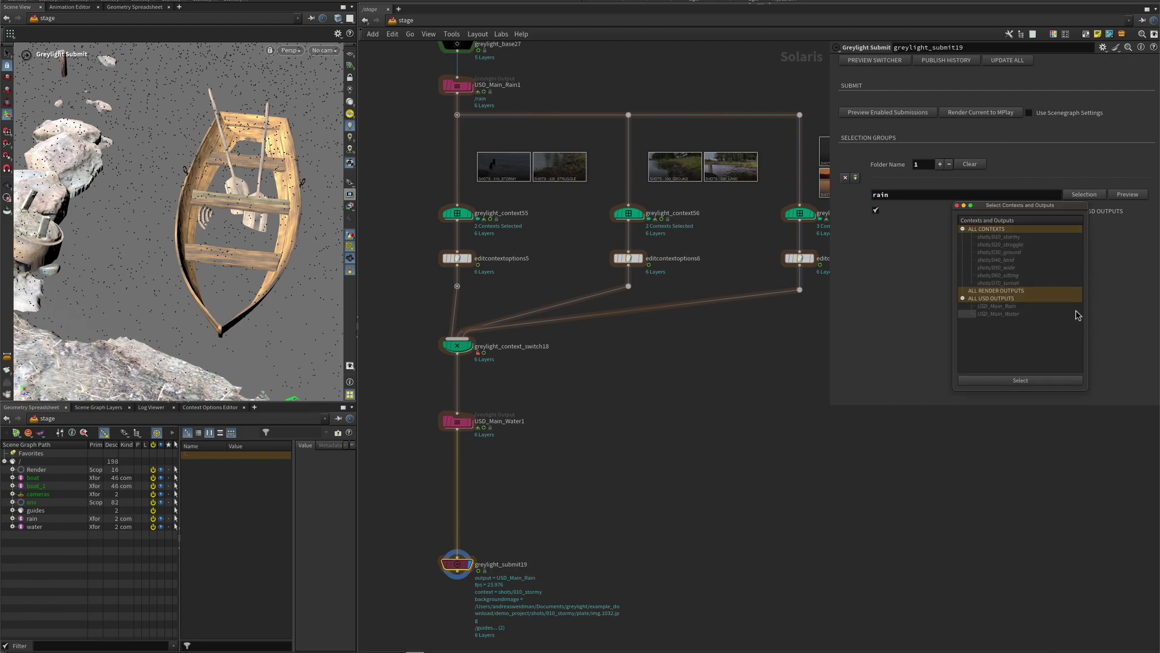
left_click(1000, 292)
left_click(990, 298)
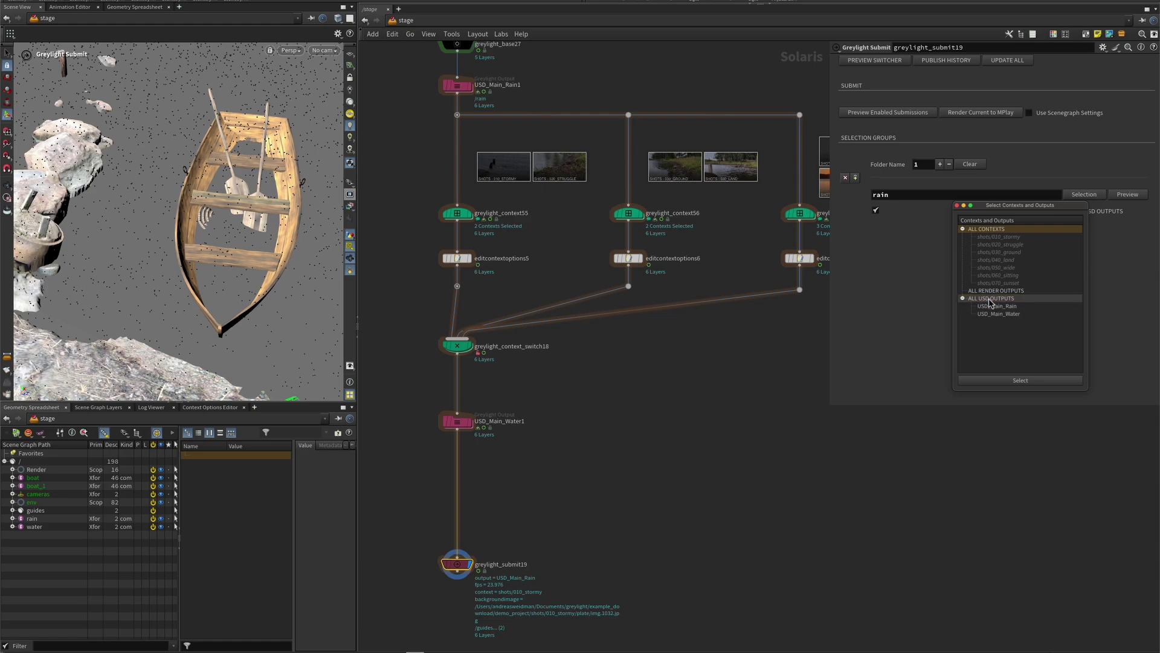
left_click(1012, 306)
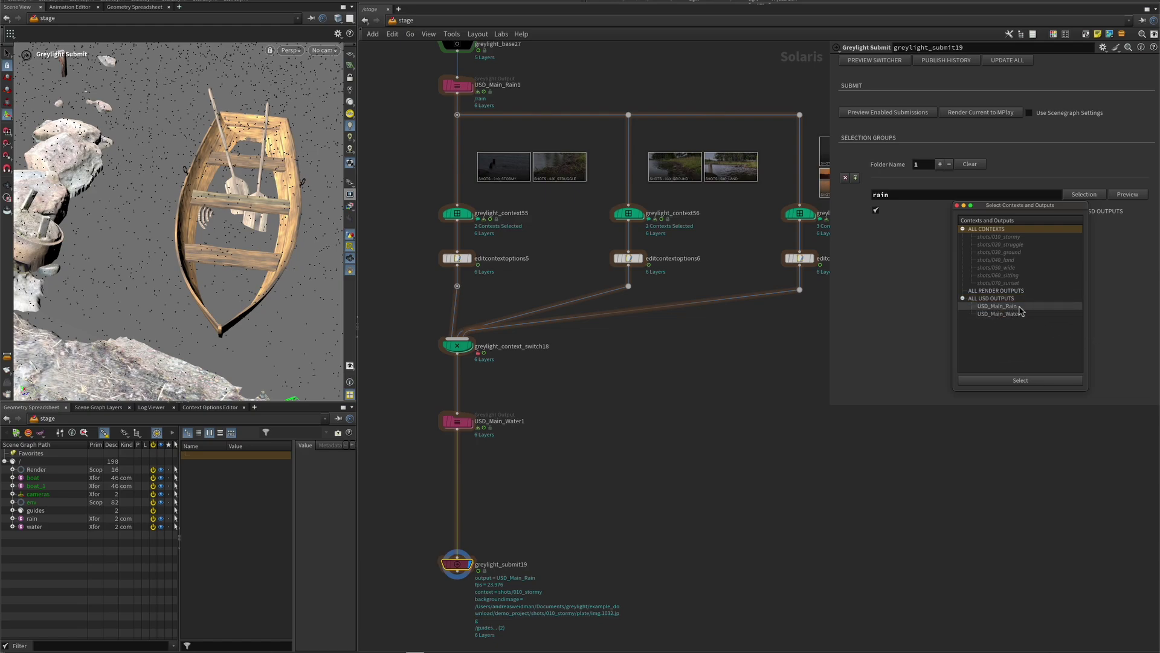
left_click(1056, 383)
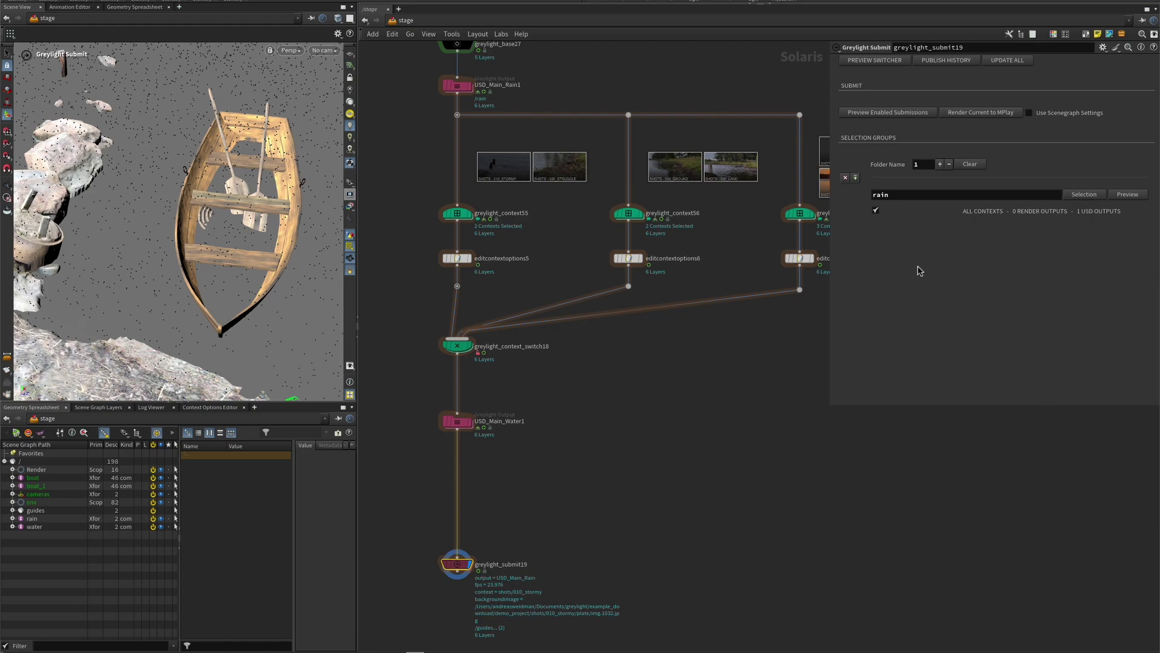
Add a second selection group named "watersim" and limit it to the USD_Main_Water output for all contexts
left_click(855, 179)
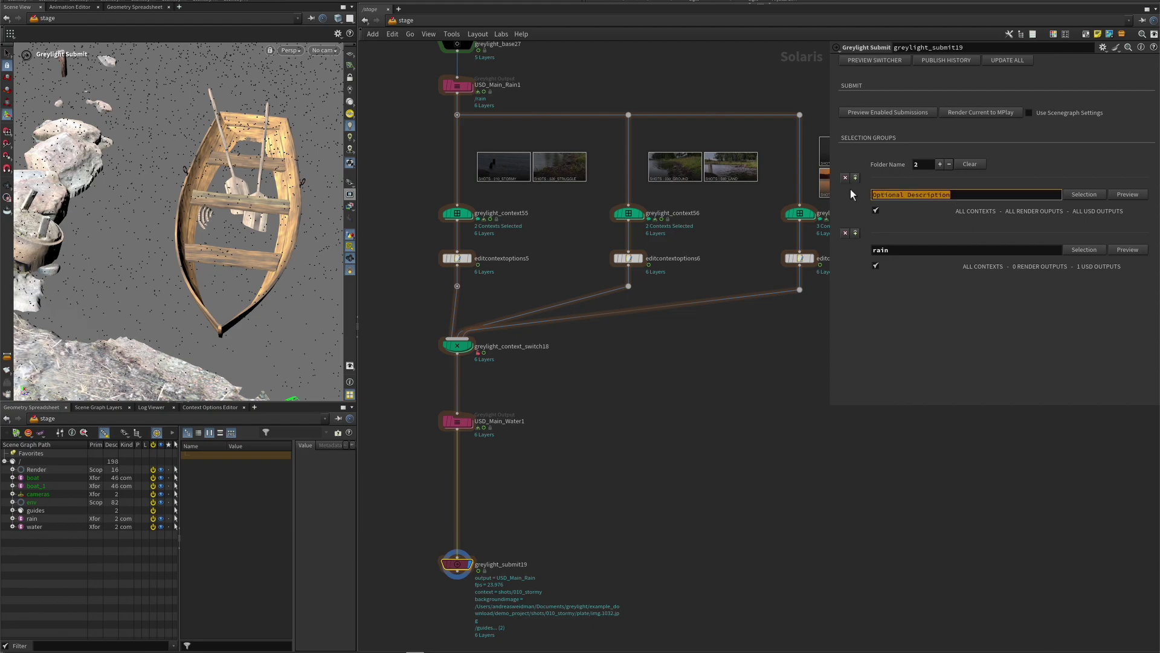
type("watersim")
key("Return")
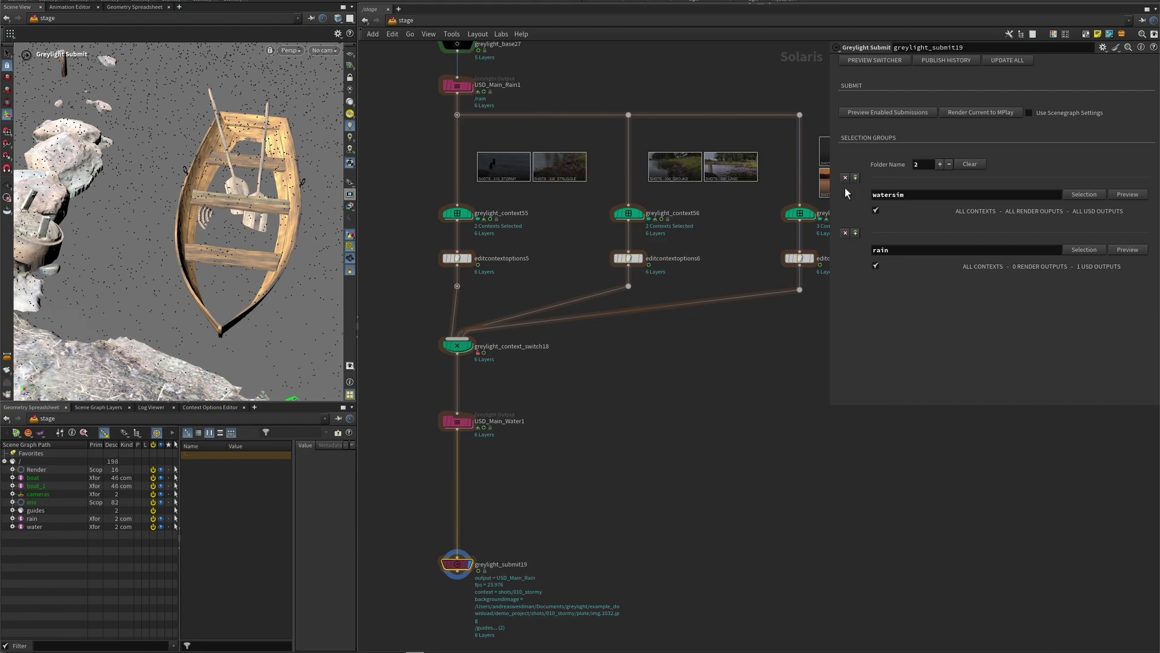
left_click(1084, 194)
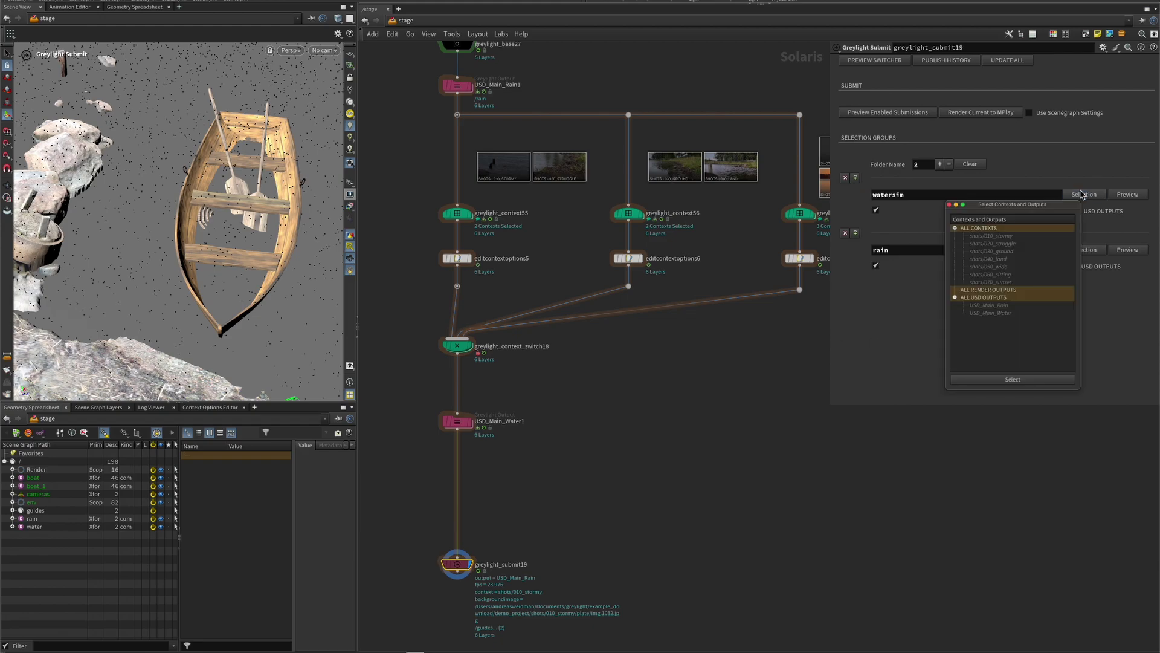
left_click(1006, 298)
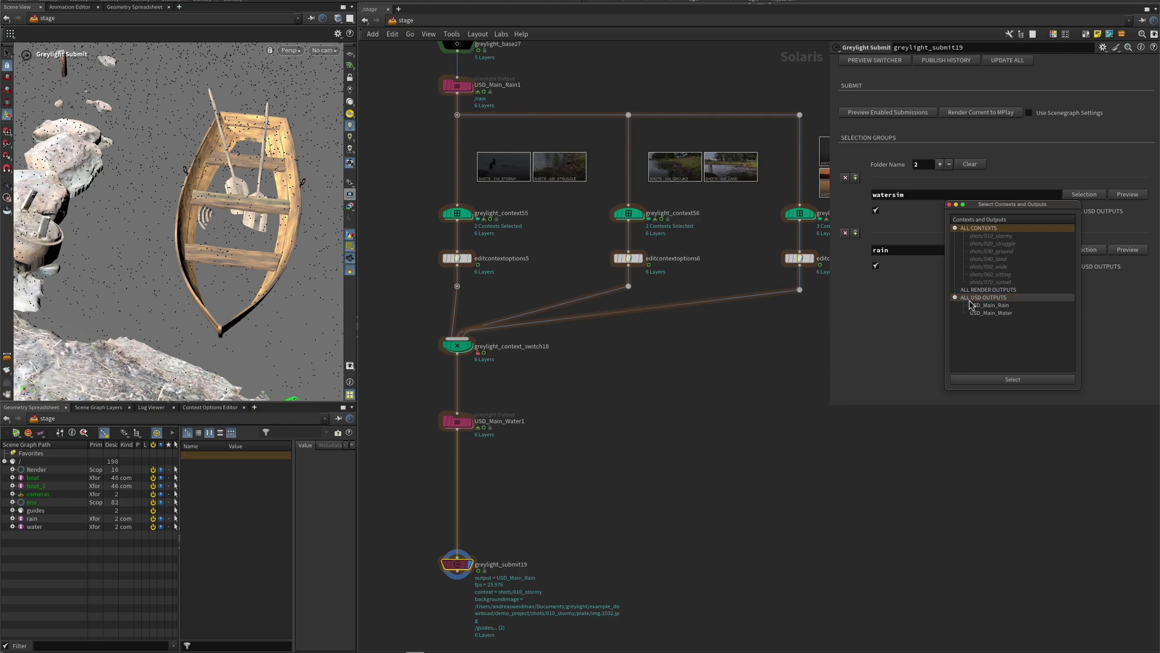
left_click(1008, 313)
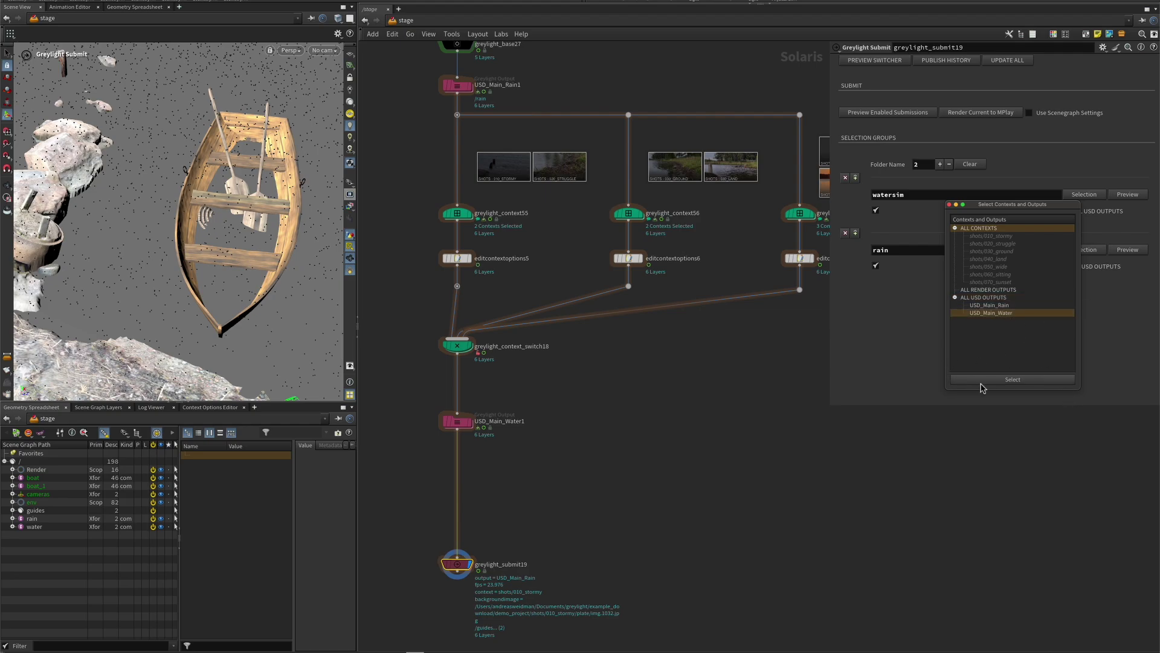
left_click(1013, 379)
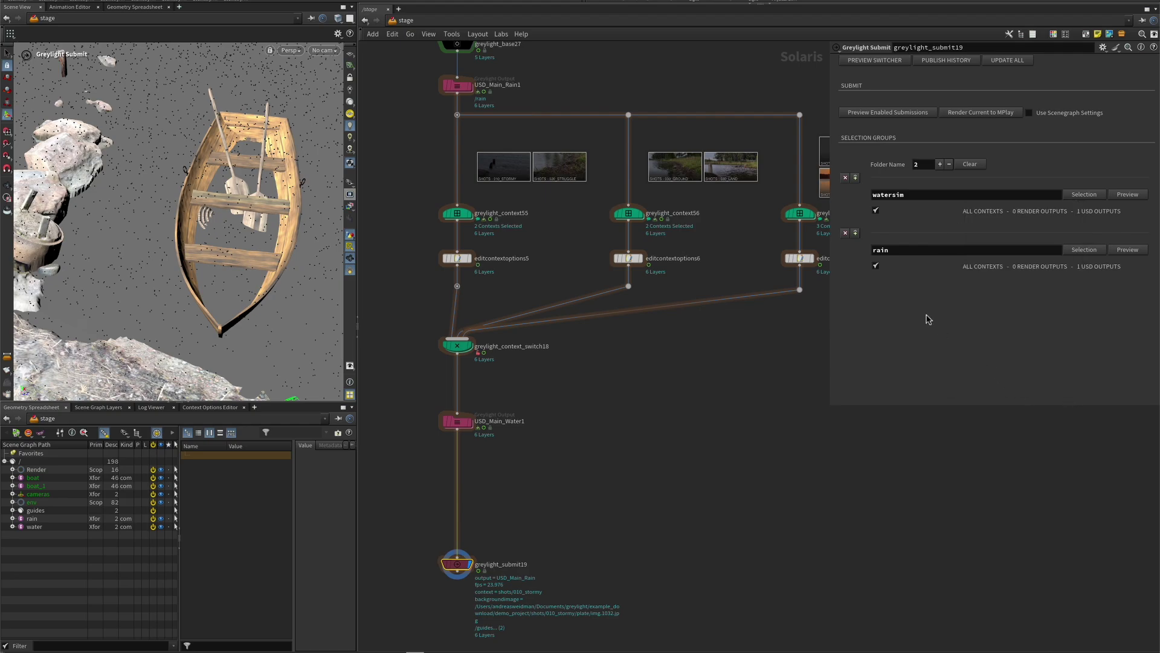
Preview the rain group's submission and submit its USD_Main_Rain outputs for all shots
left_click(1130, 252)
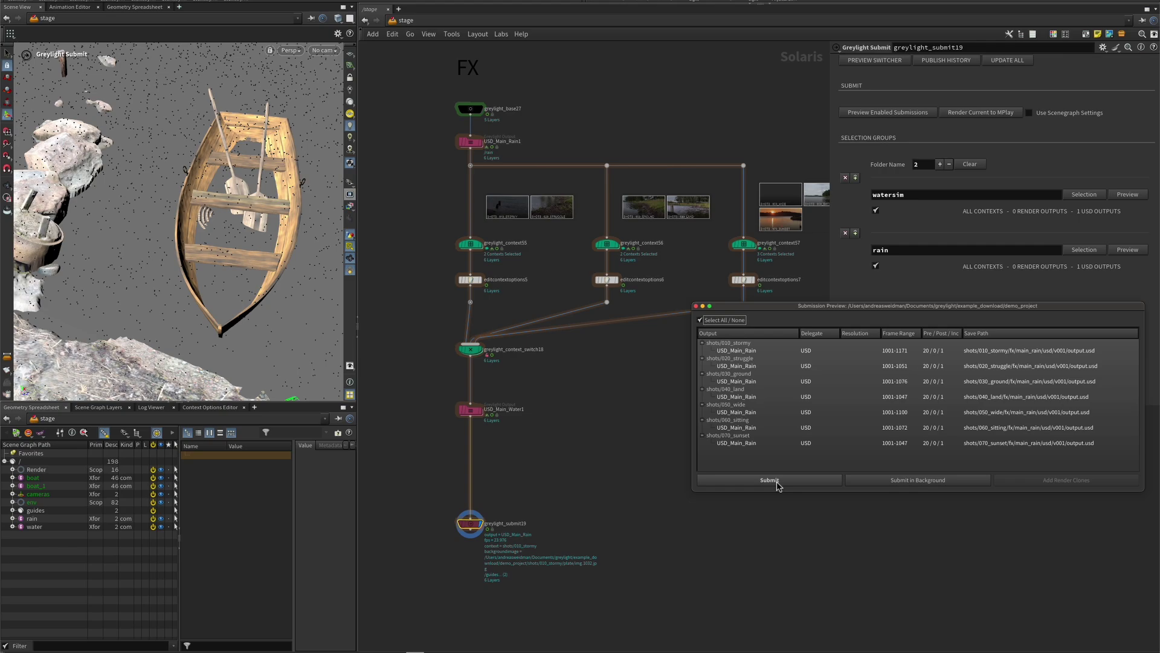
left_click(776, 482)
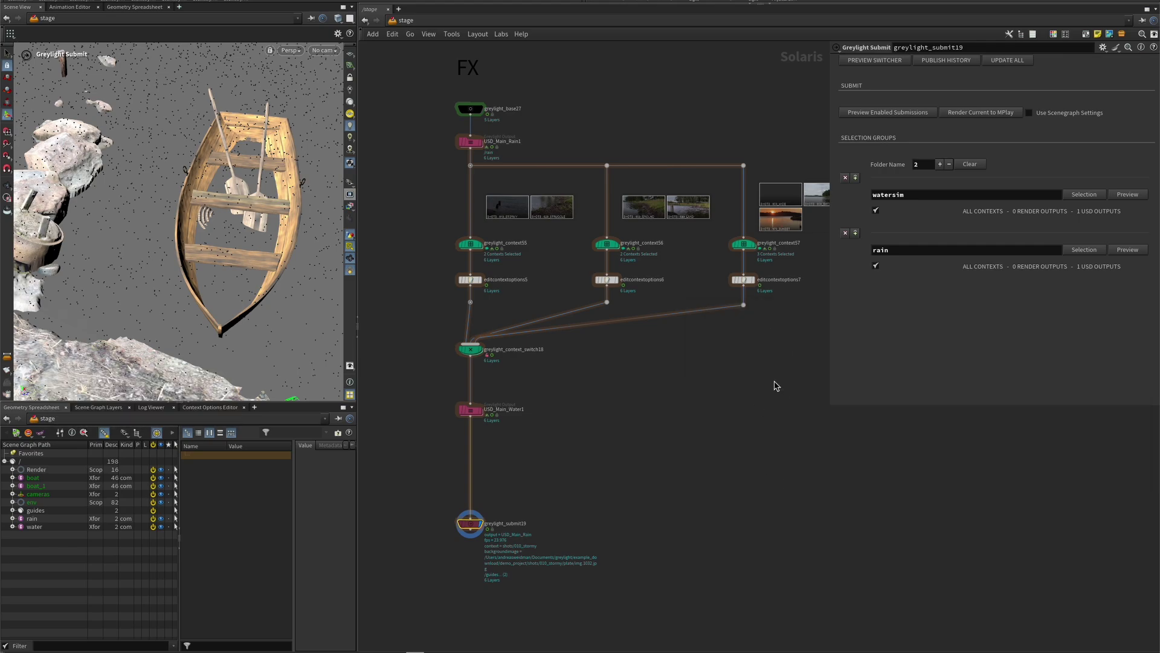